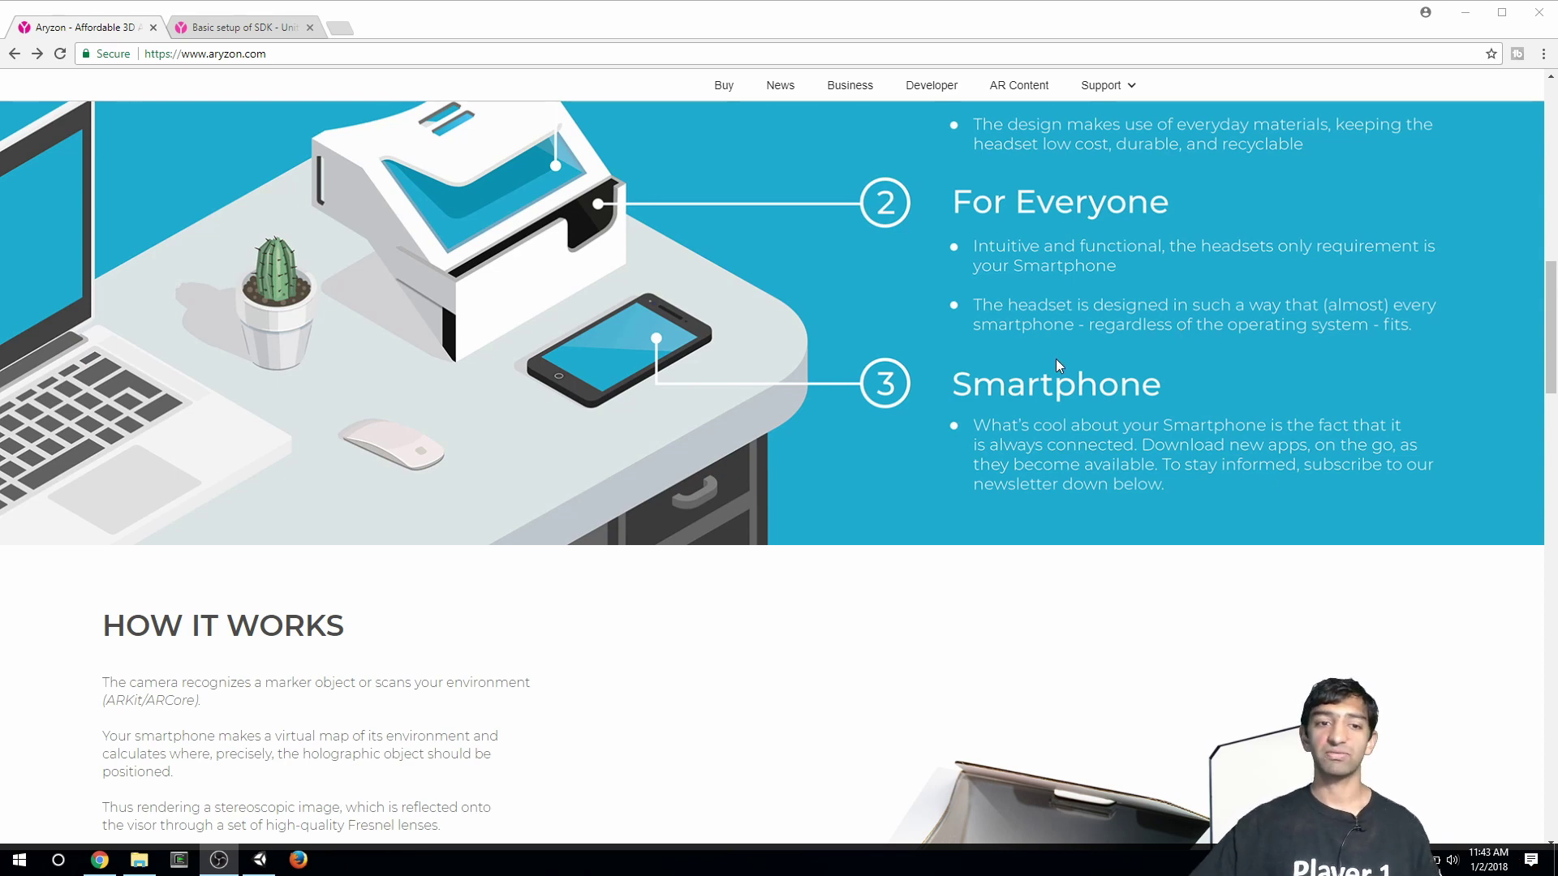
Read the How It Works section of the Aryzon website, and bring up the Basic setup of SDK page in the browser
{"action": "scroll", "coordinate": [1056, 363], "scroll_direction": "down", "scroll_amount": 5}
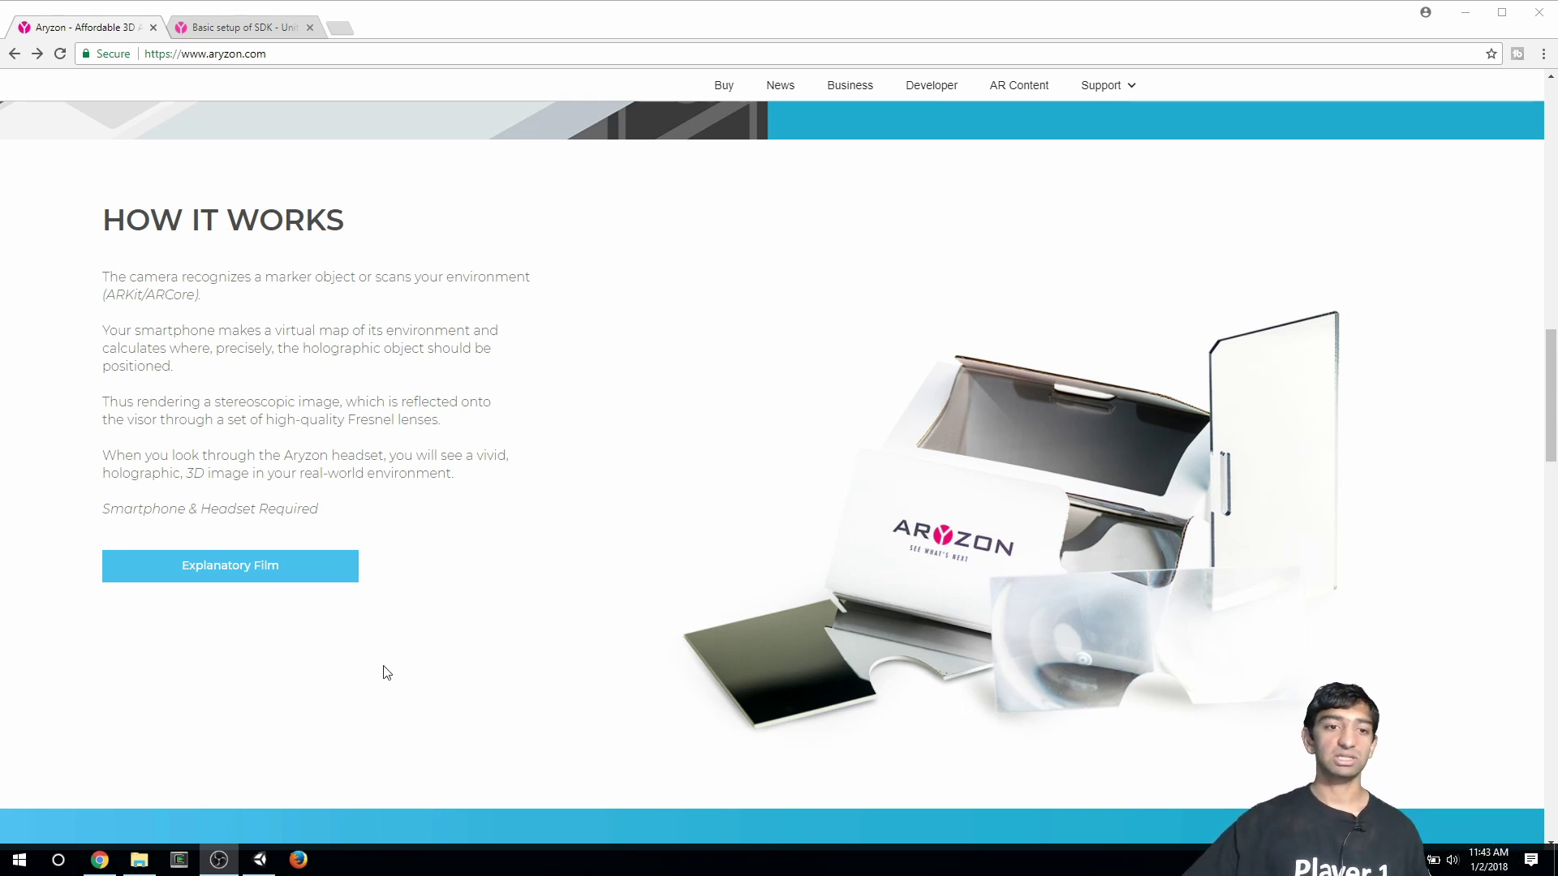
{"action": "scroll", "coordinate": [504, 626], "scroll_direction": "down", "scroll_amount": 7}
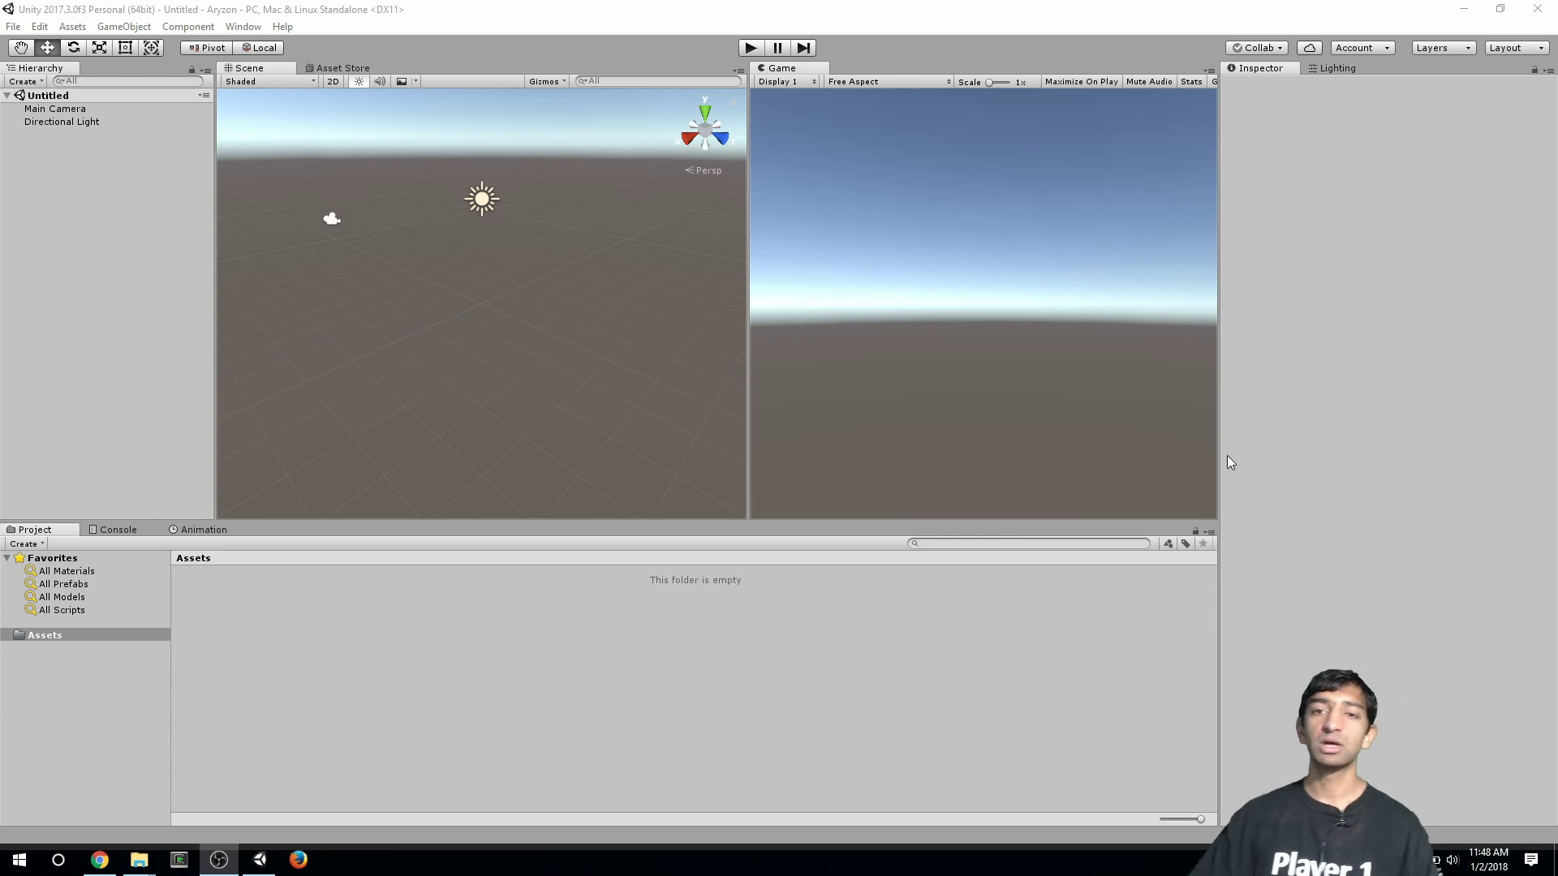
{"action": "key", "text": "alt+Tab"}
{"action": "left_click", "coordinate": [848, 426]}
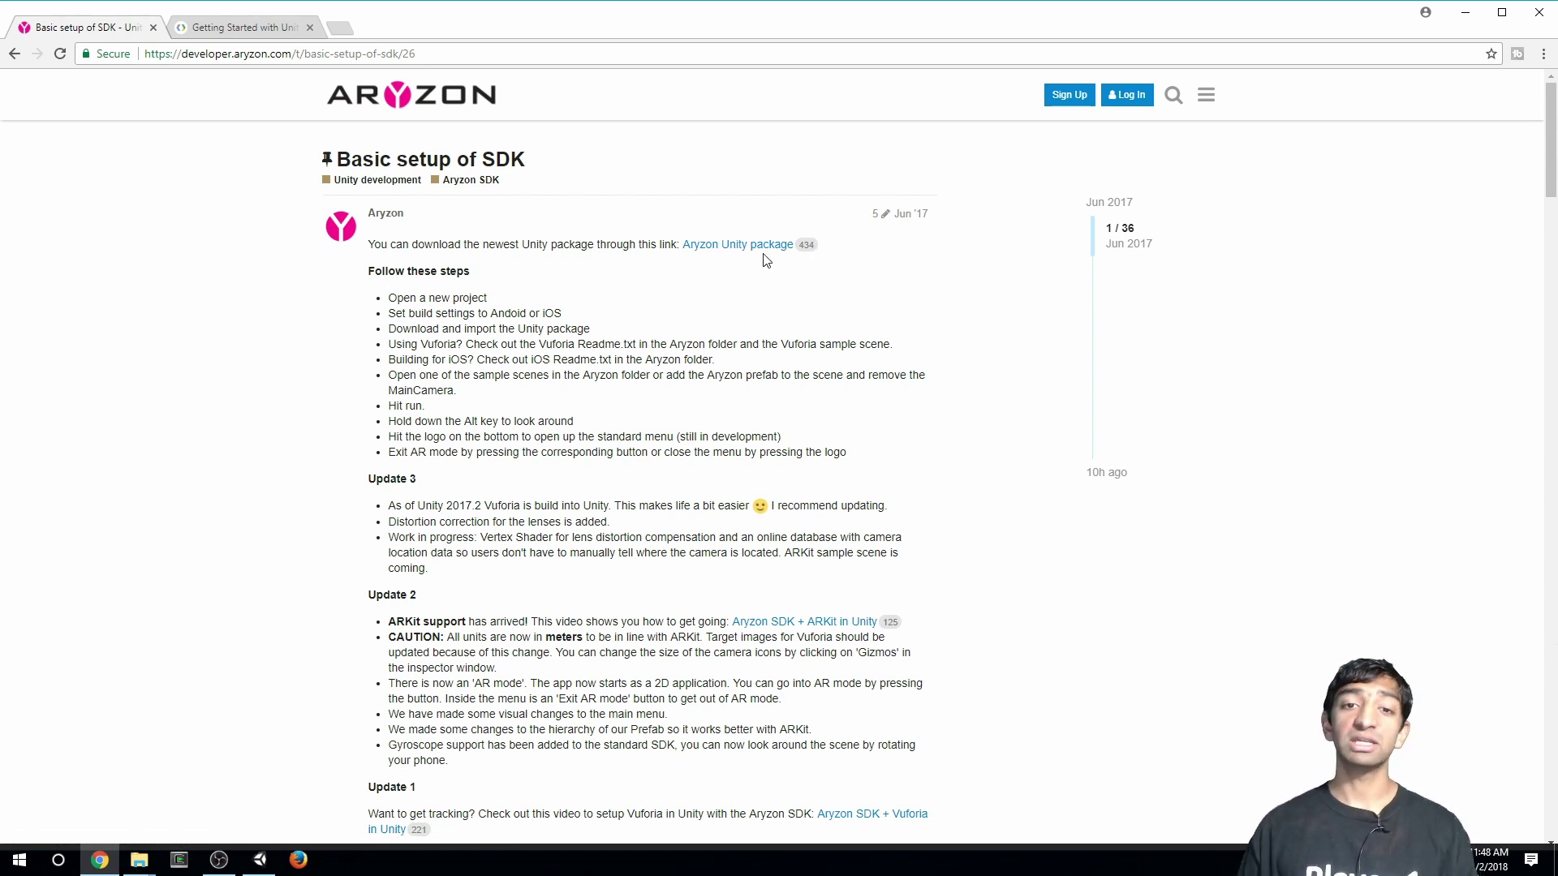
Switch to Unity and import everything in AryzonUnitypackage into the project's Assets folder
{"action": "key", "text": "alt+Tab"}
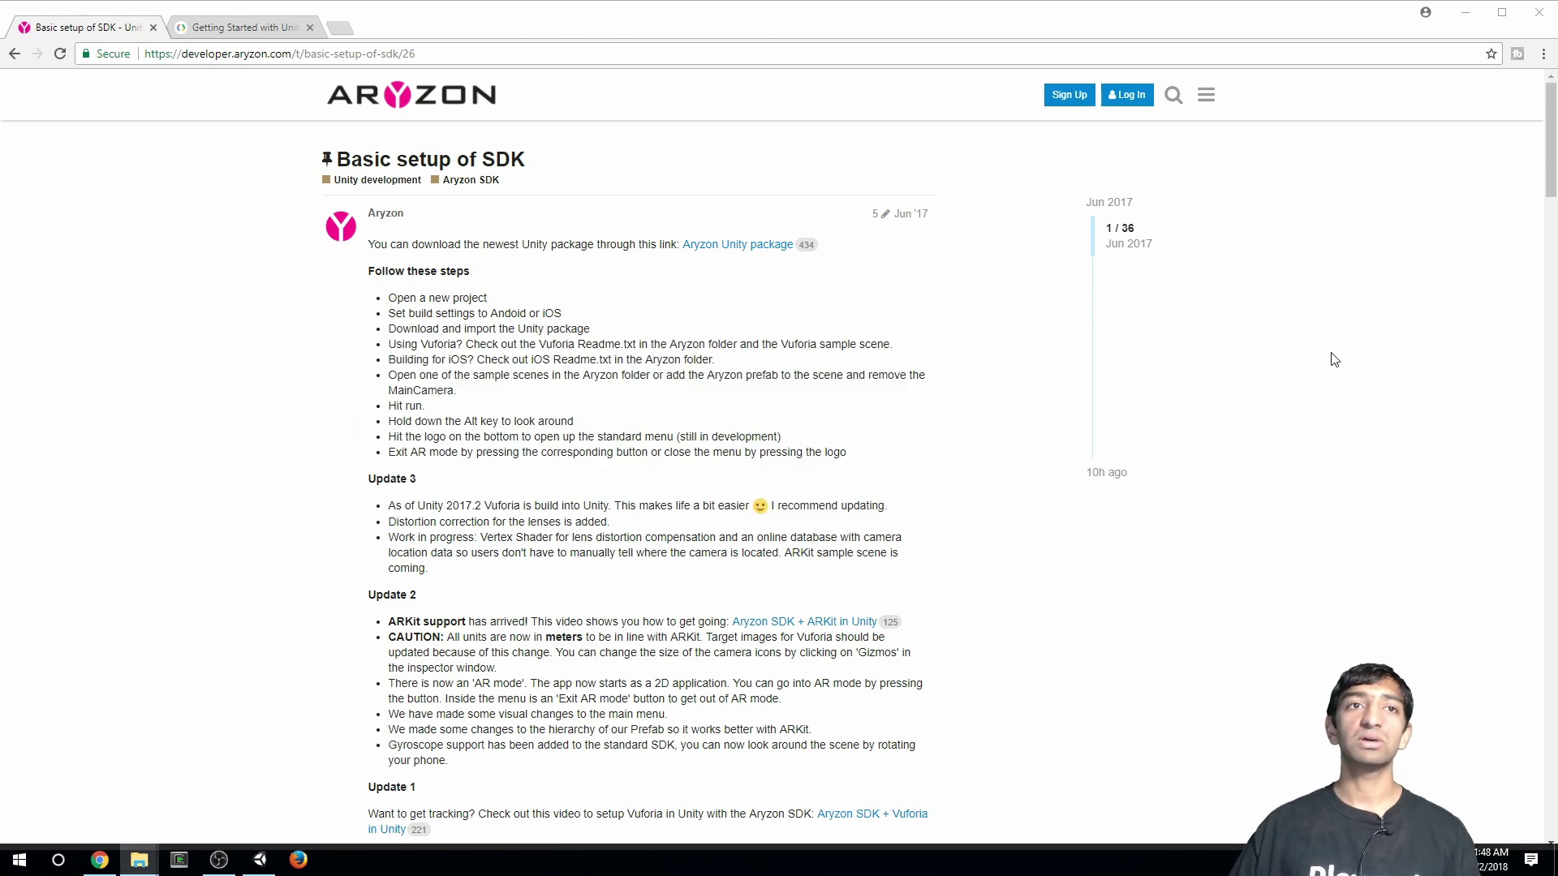
{"action": "key", "text": "alt+Tab"}
{"action": "key", "text": "alt+Tab"}
{"action": "key", "text": "alt+Tab"}
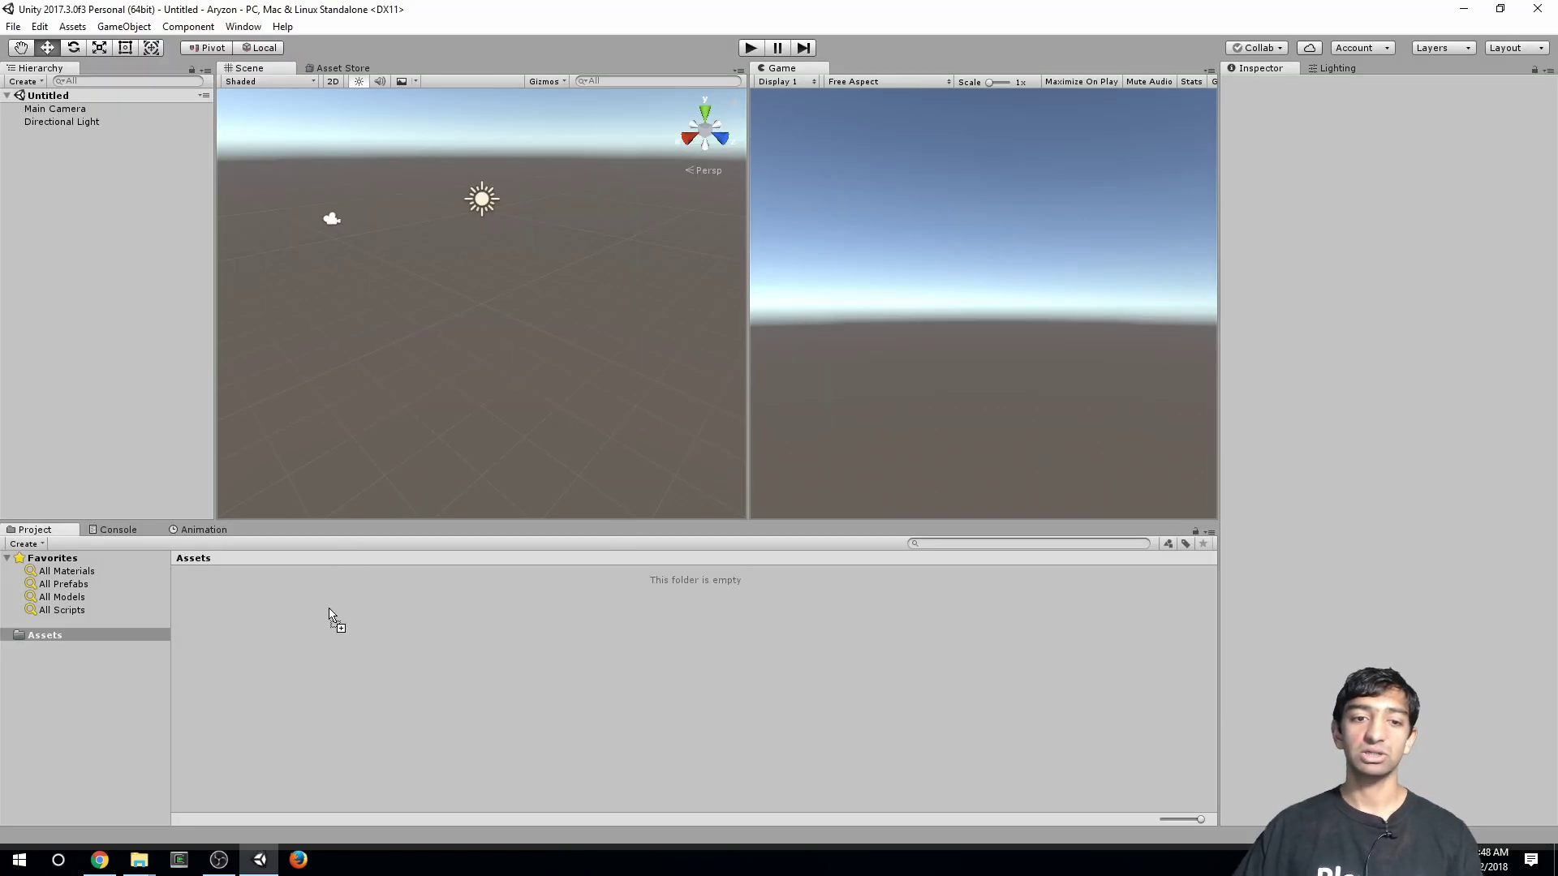
{"action": "left_click_drag", "start_coordinate": [331, 616], "coordinate": [378, 646]}
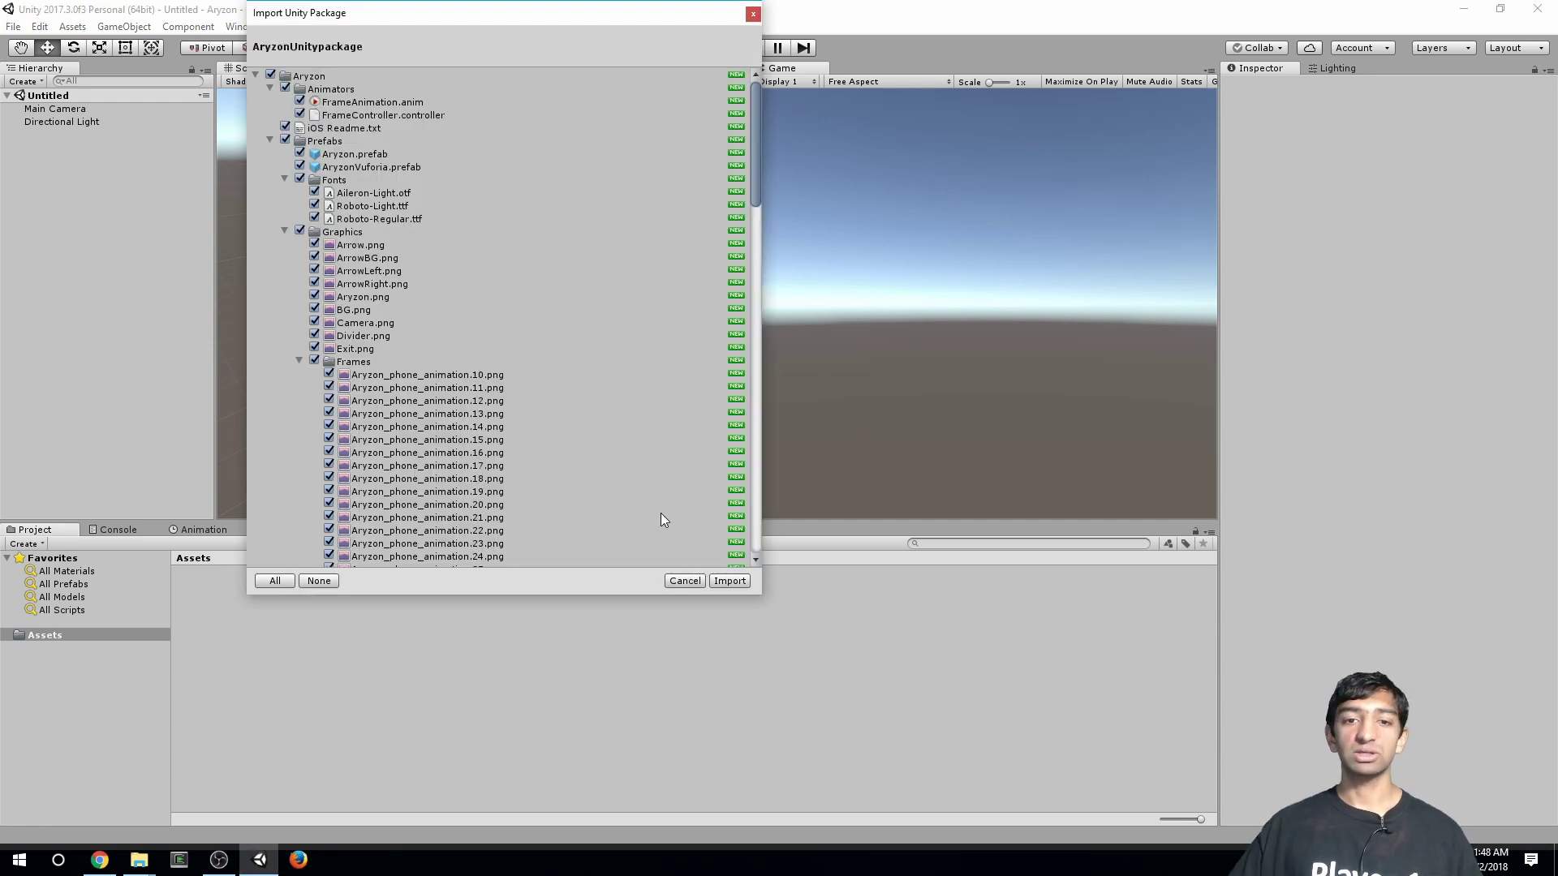
{"action": "left_click", "coordinate": [729, 581]}
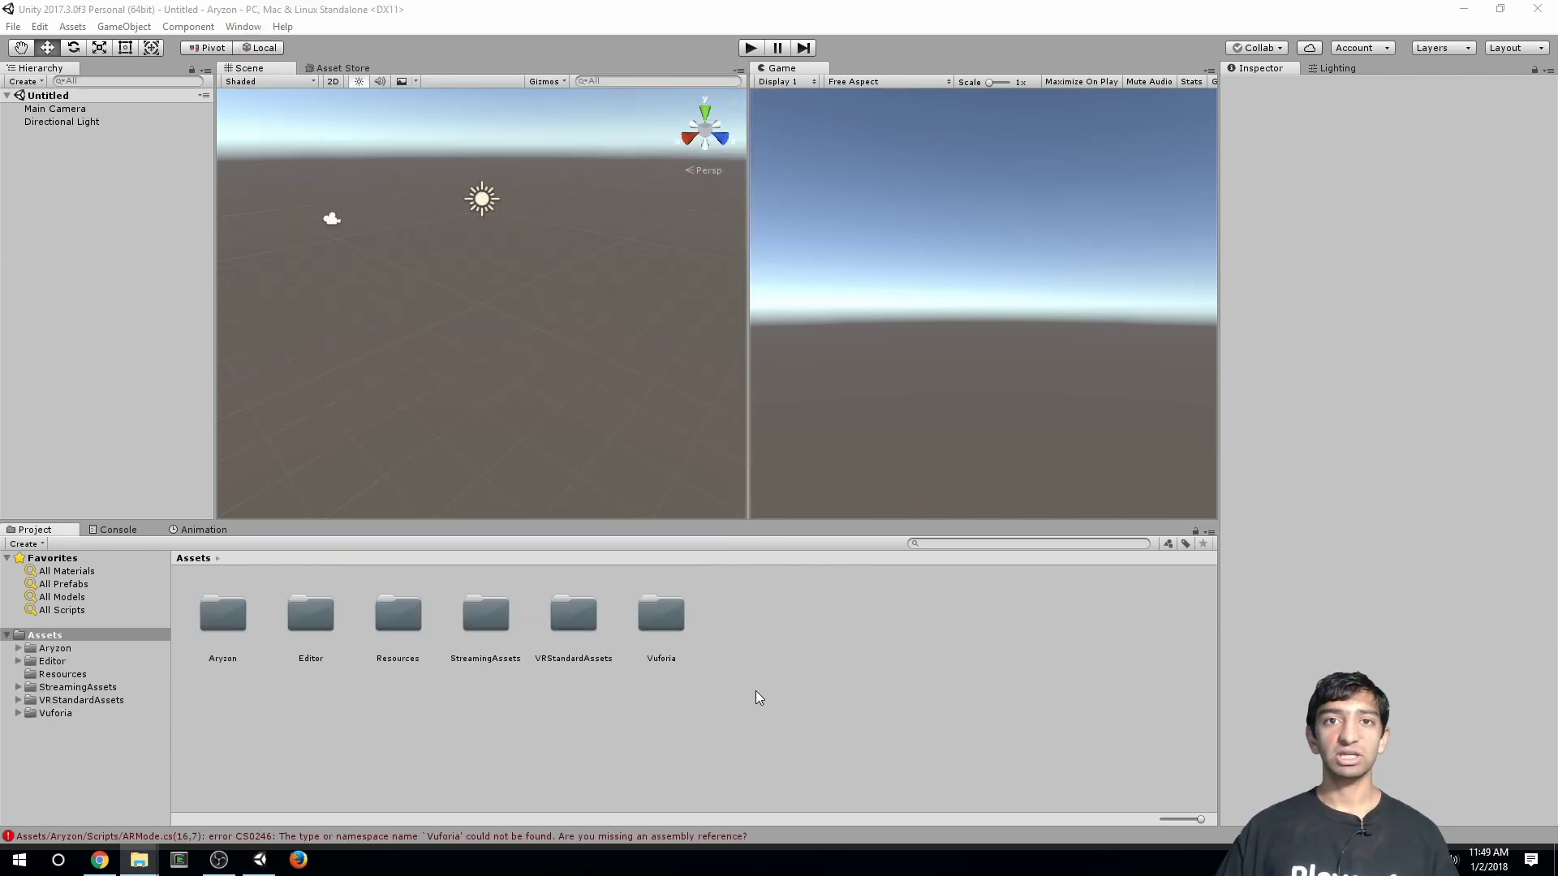
Delete the Vuforia folder from the project's Assets
{"action": "left_click", "coordinate": [657, 611]}
{"action": "key", "text": "Delete"}
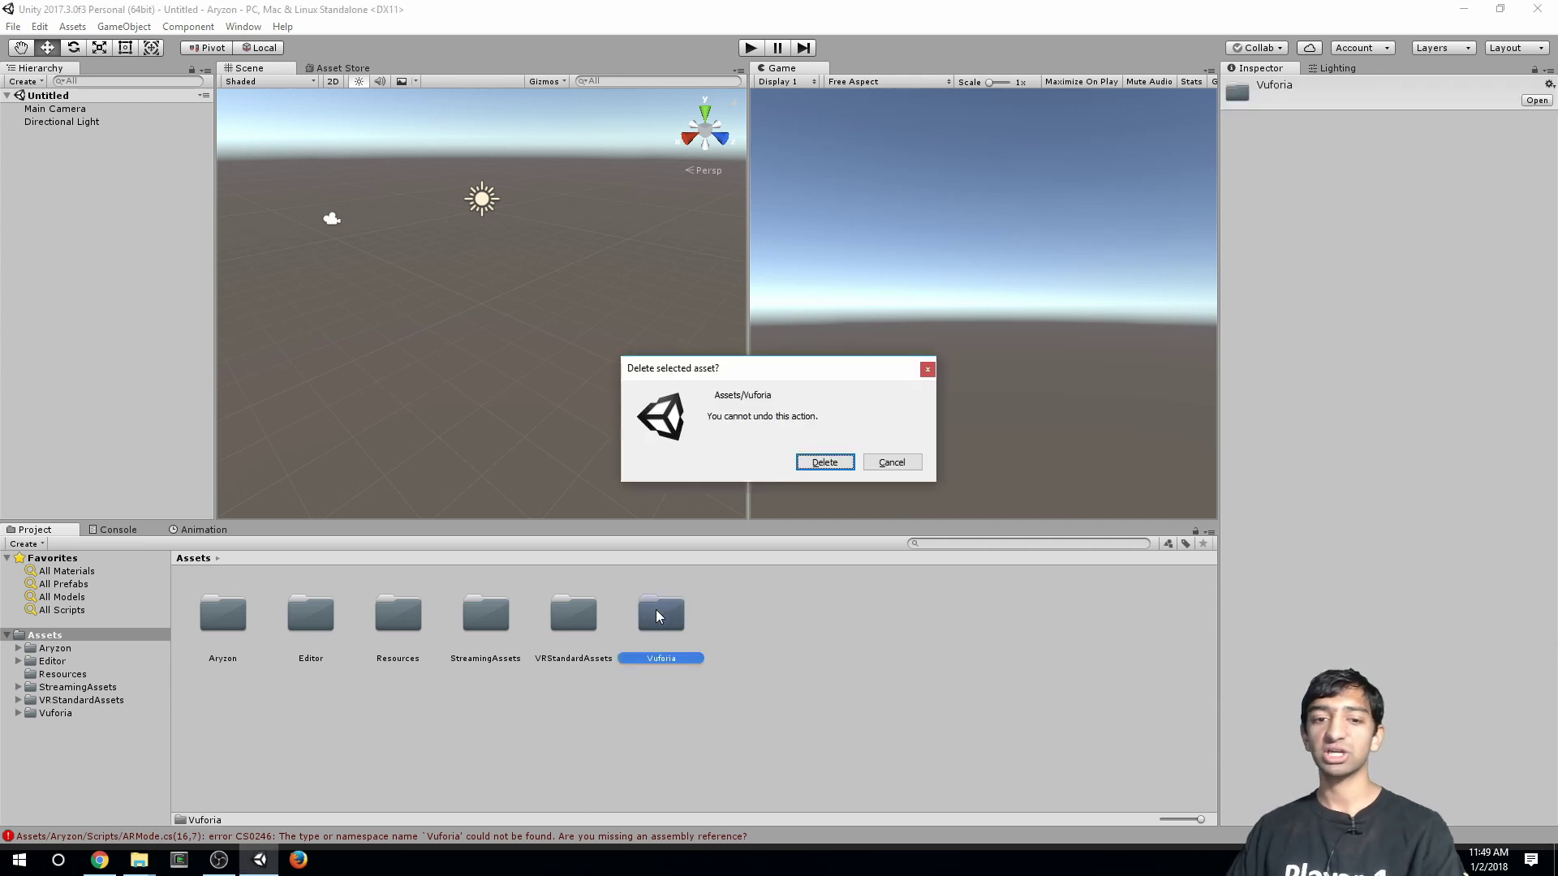
{"action": "left_click", "coordinate": [824, 462]}
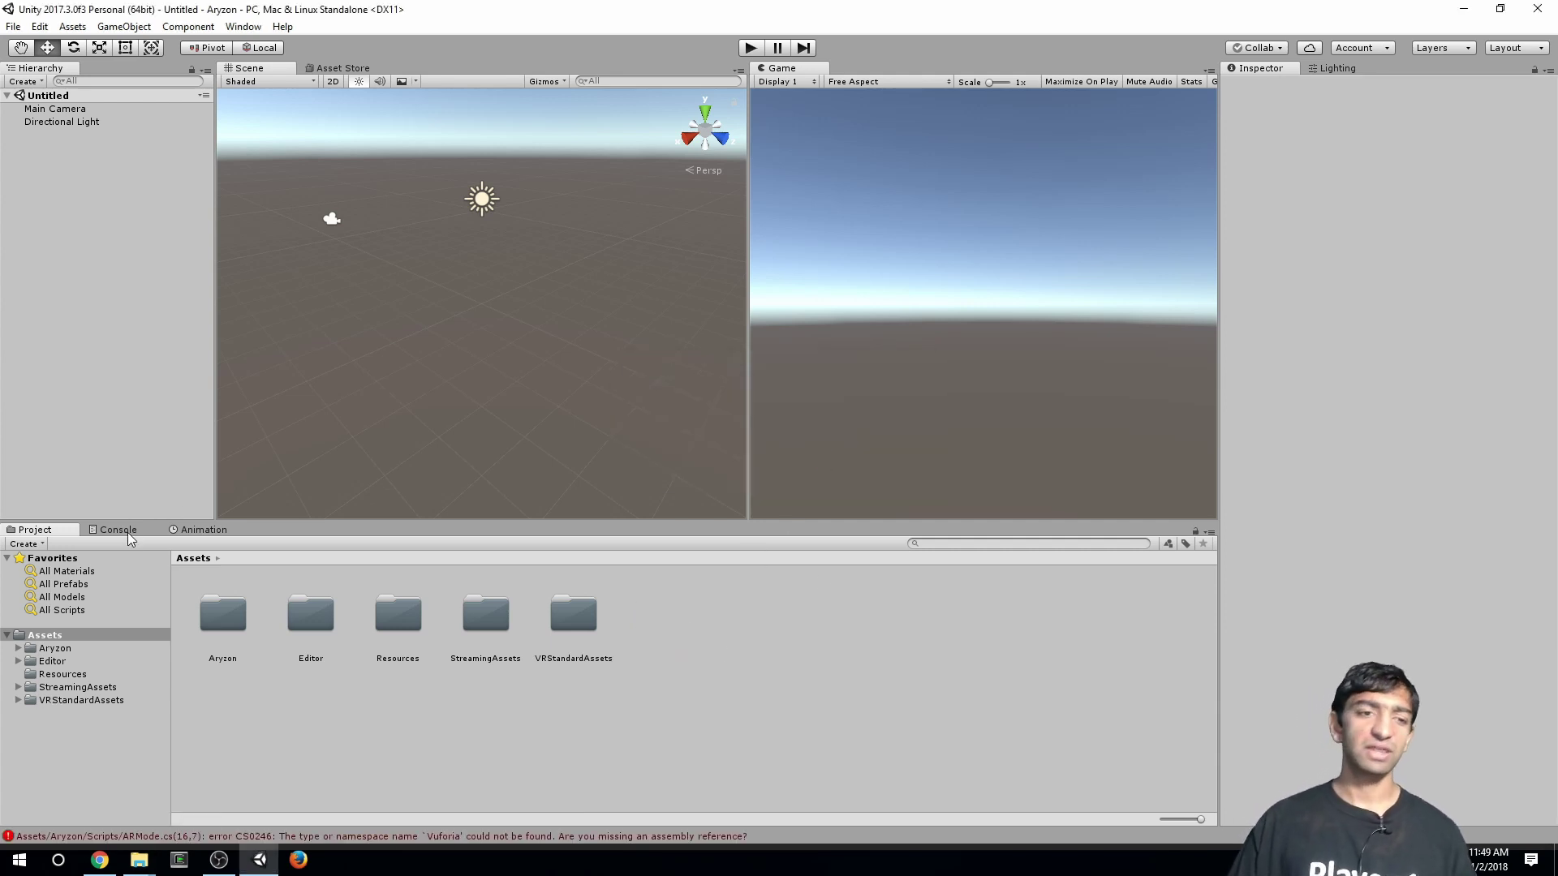
Open the ARMode.cs script in Visual Studio from its first Vuforia error in the console
{"action": "left_click", "coordinate": [118, 529]}
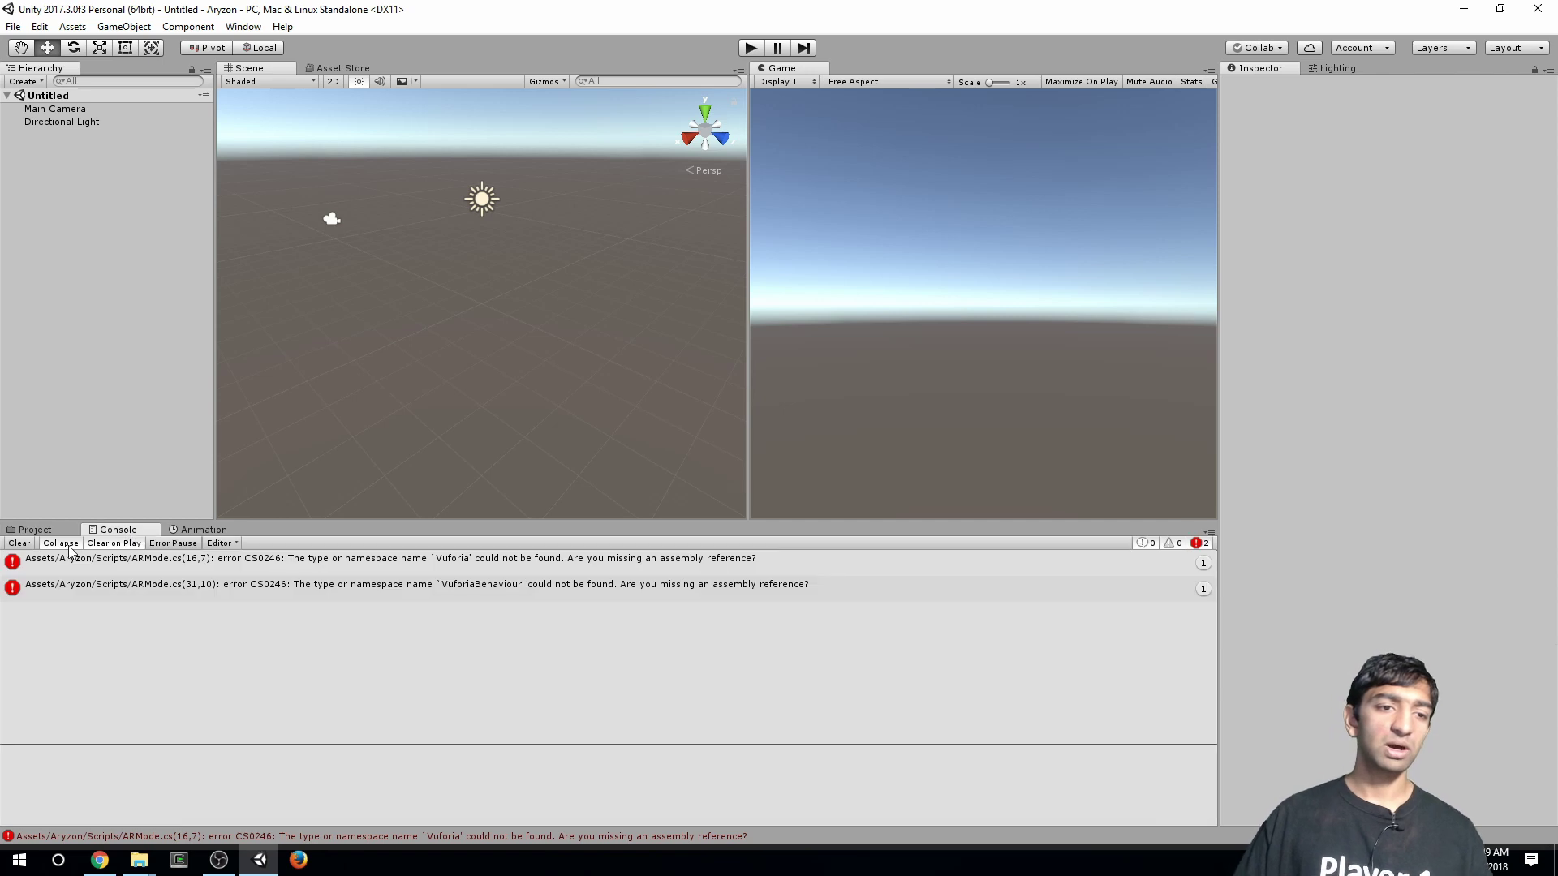
{"action": "left_click", "coordinate": [235, 566]}
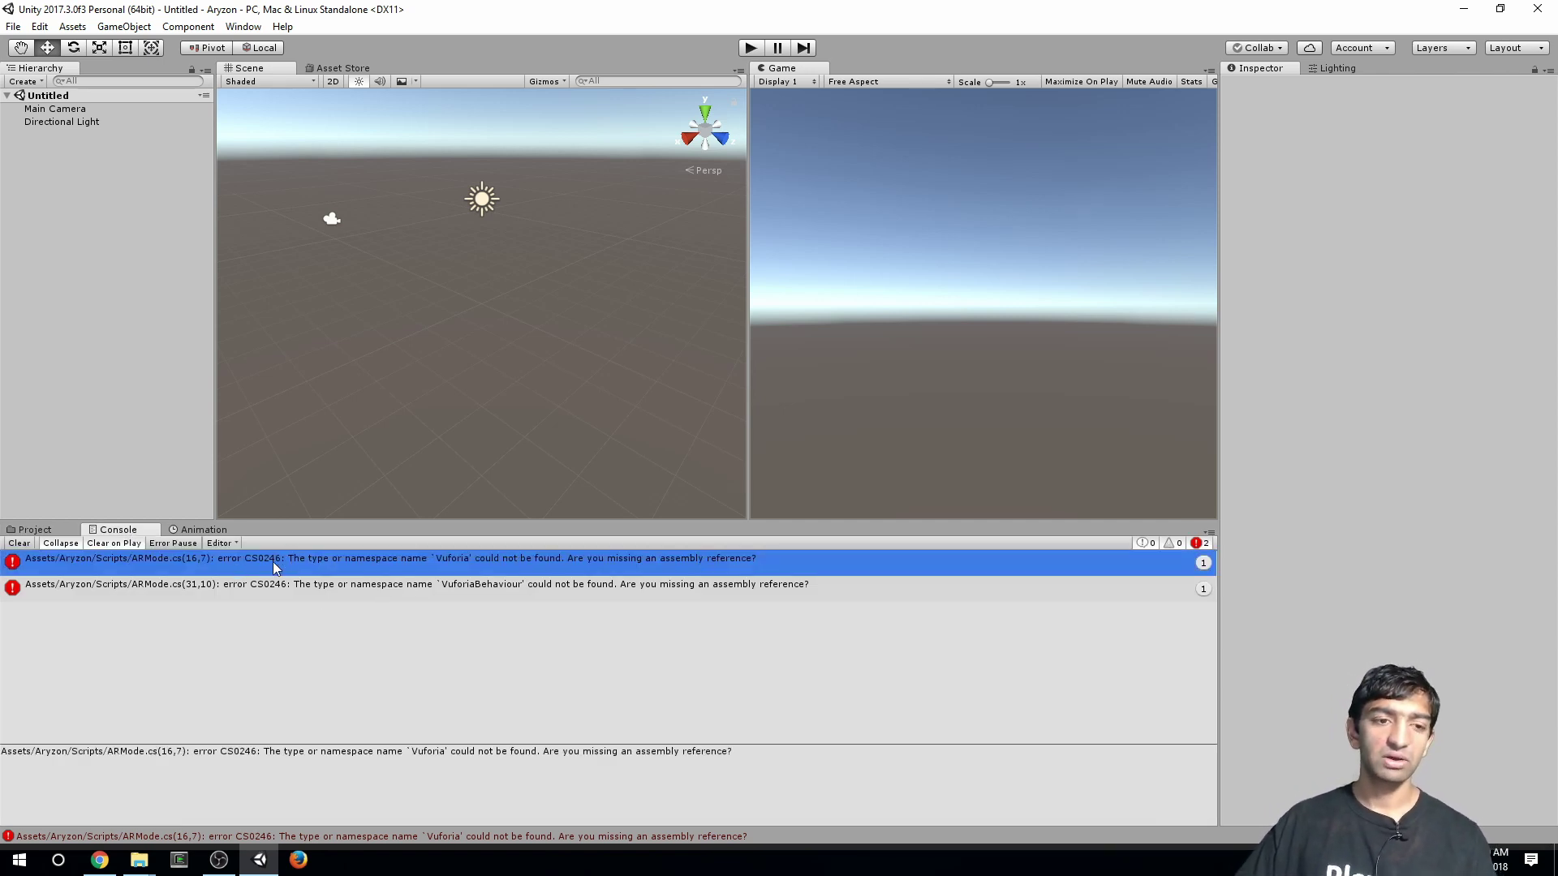
{"action": "double_click", "coordinate": [143, 563]}
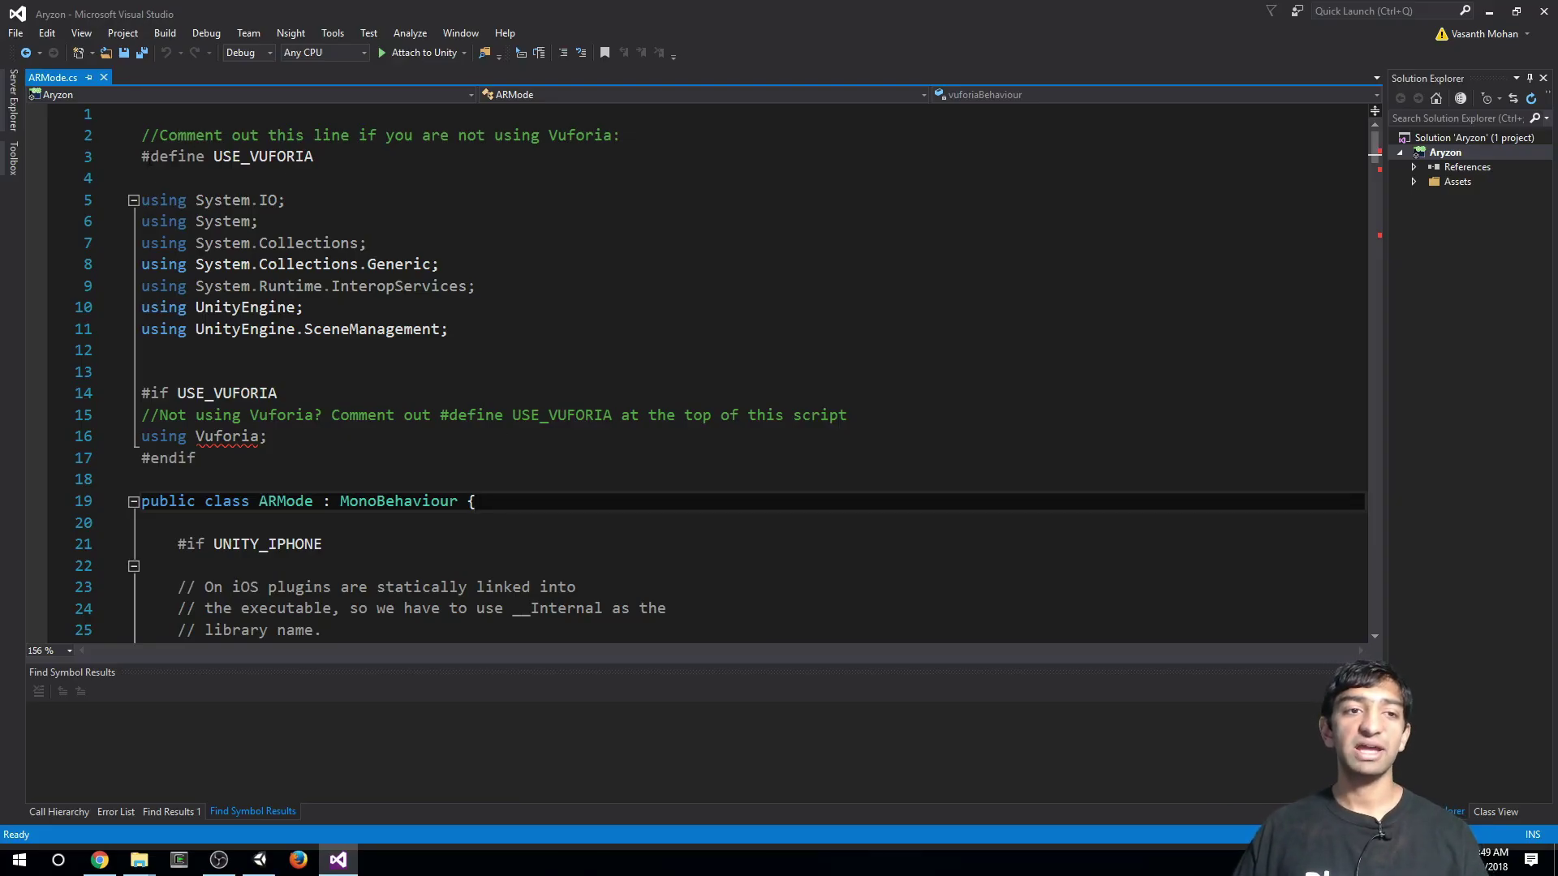
Comment out the #define USE_VUFORIA line in ARMode.cs, then save the script and close the code editor
{"action": "left_click", "coordinate": [142, 156]}
{"action": "type", "text": "//"}
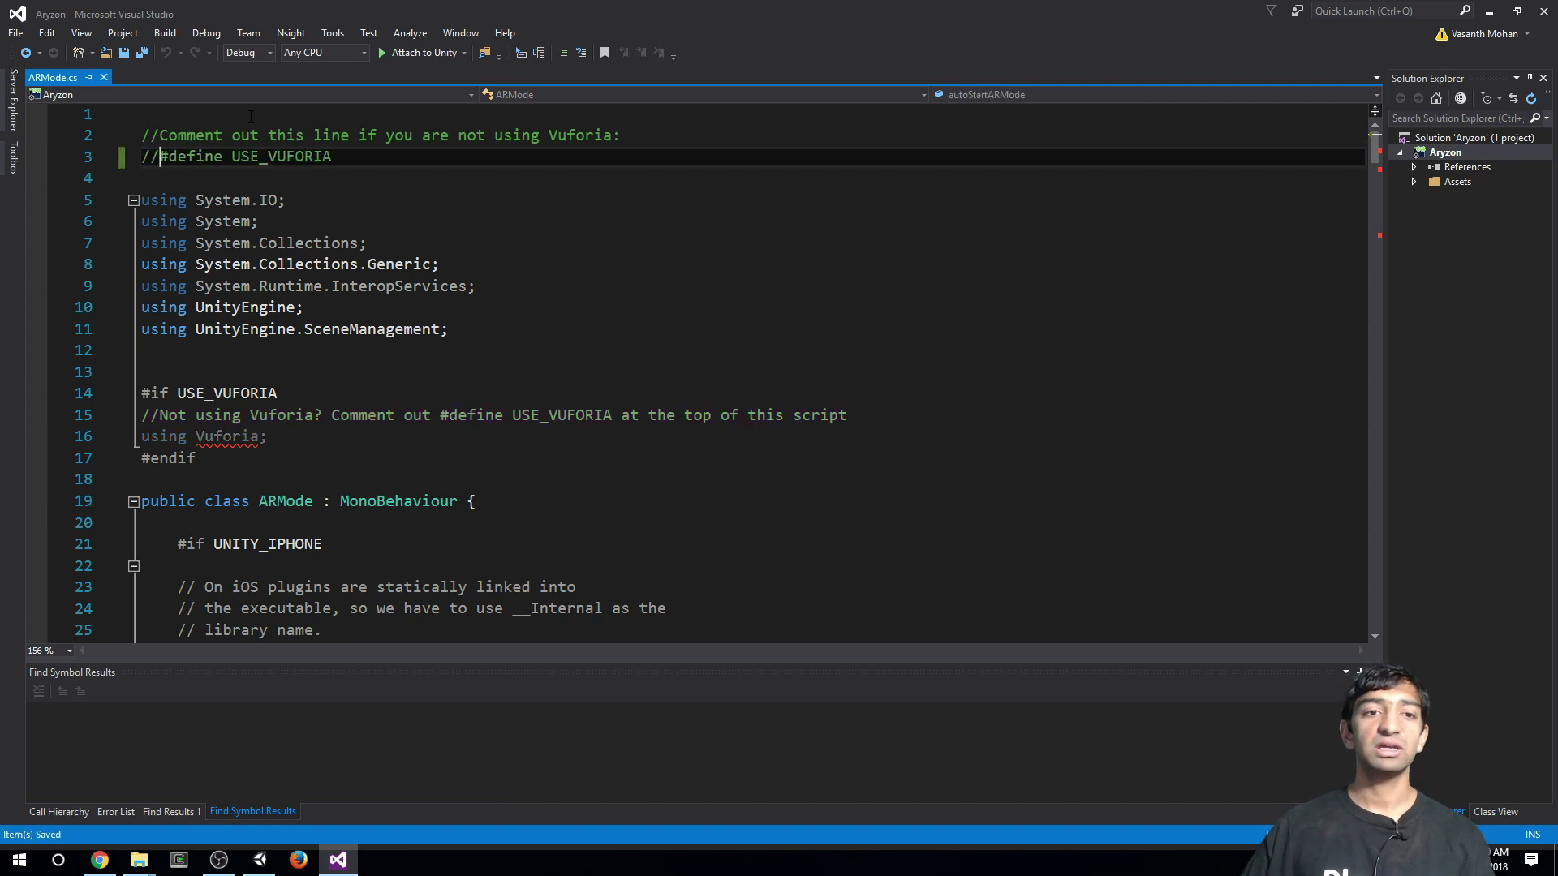
{"action": "key", "text": "ctrl+s"}
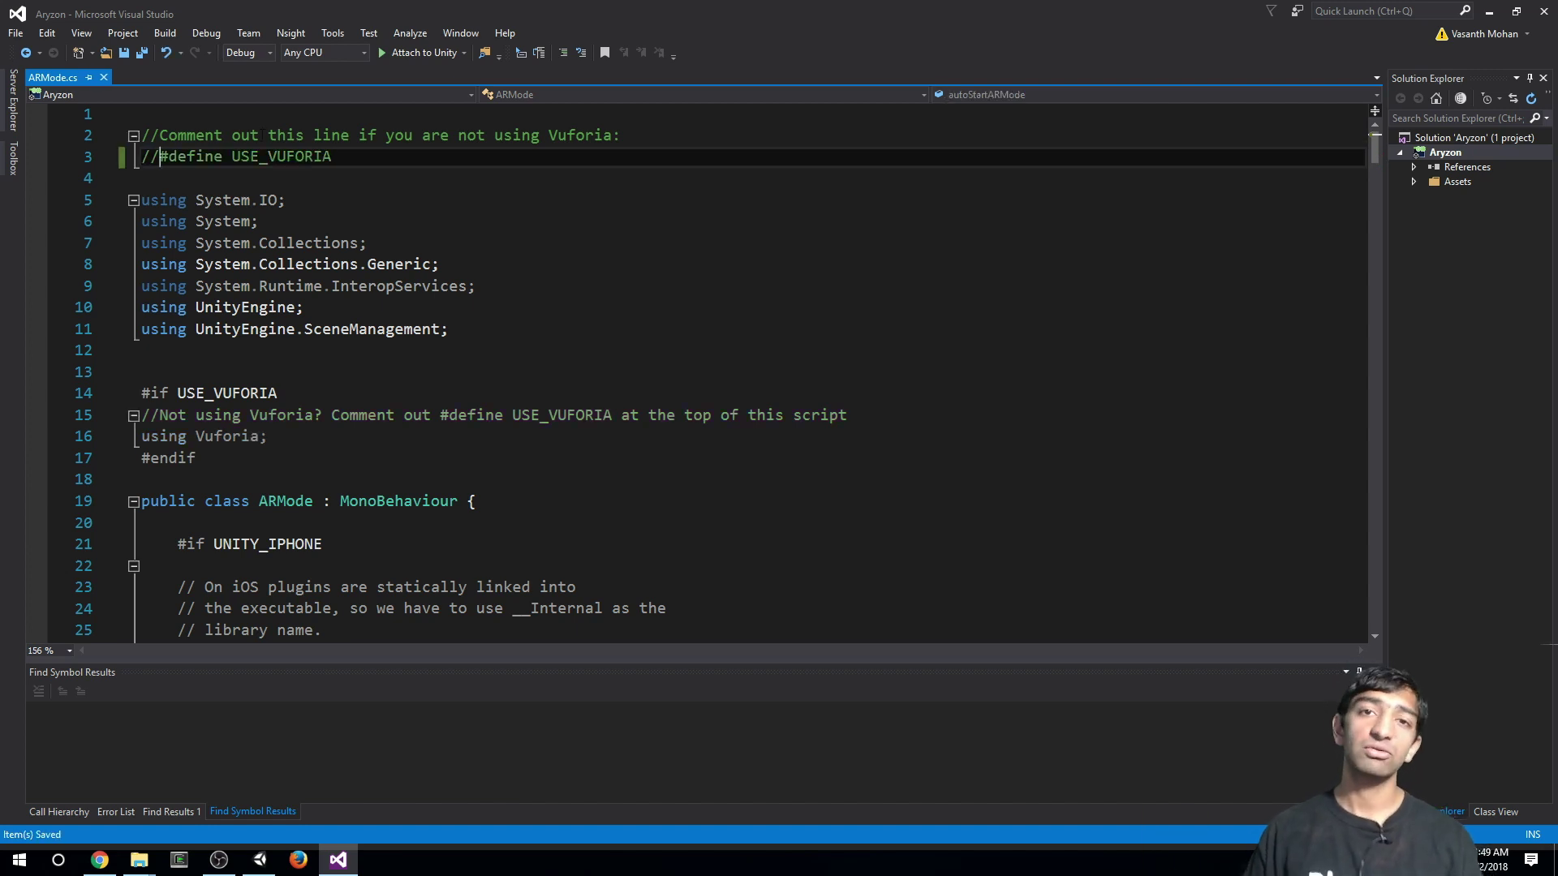
{"action": "left_click", "coordinate": [1541, 10]}
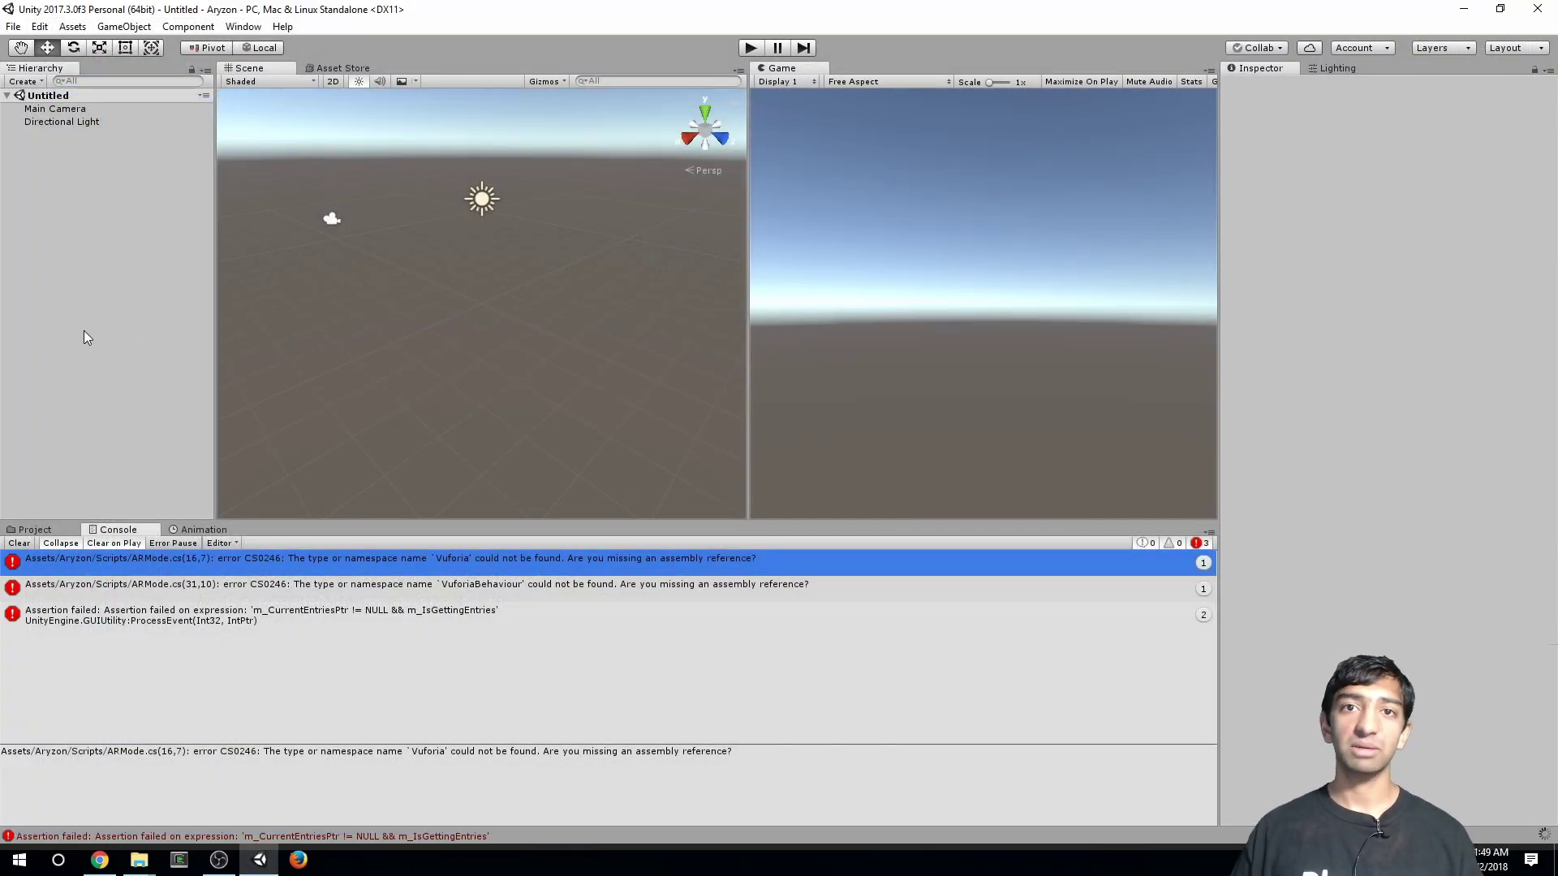
Clear the console errors and return to the root Assets folder with the Aryzon tree collapsed
{"action": "left_click", "coordinate": [18, 544]}
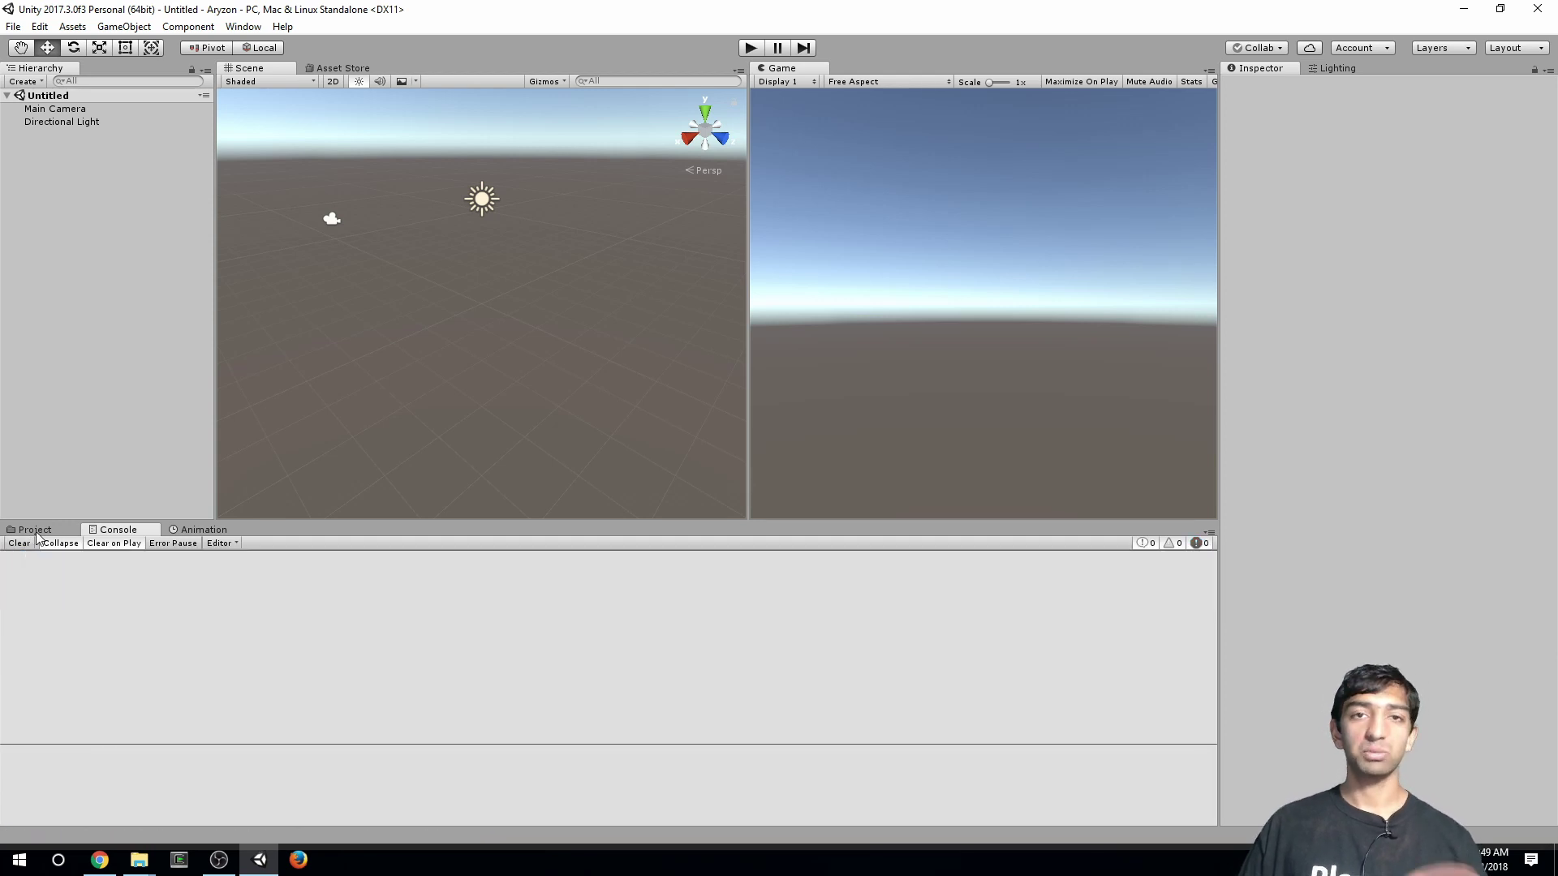
{"action": "left_click", "coordinate": [36, 530]}
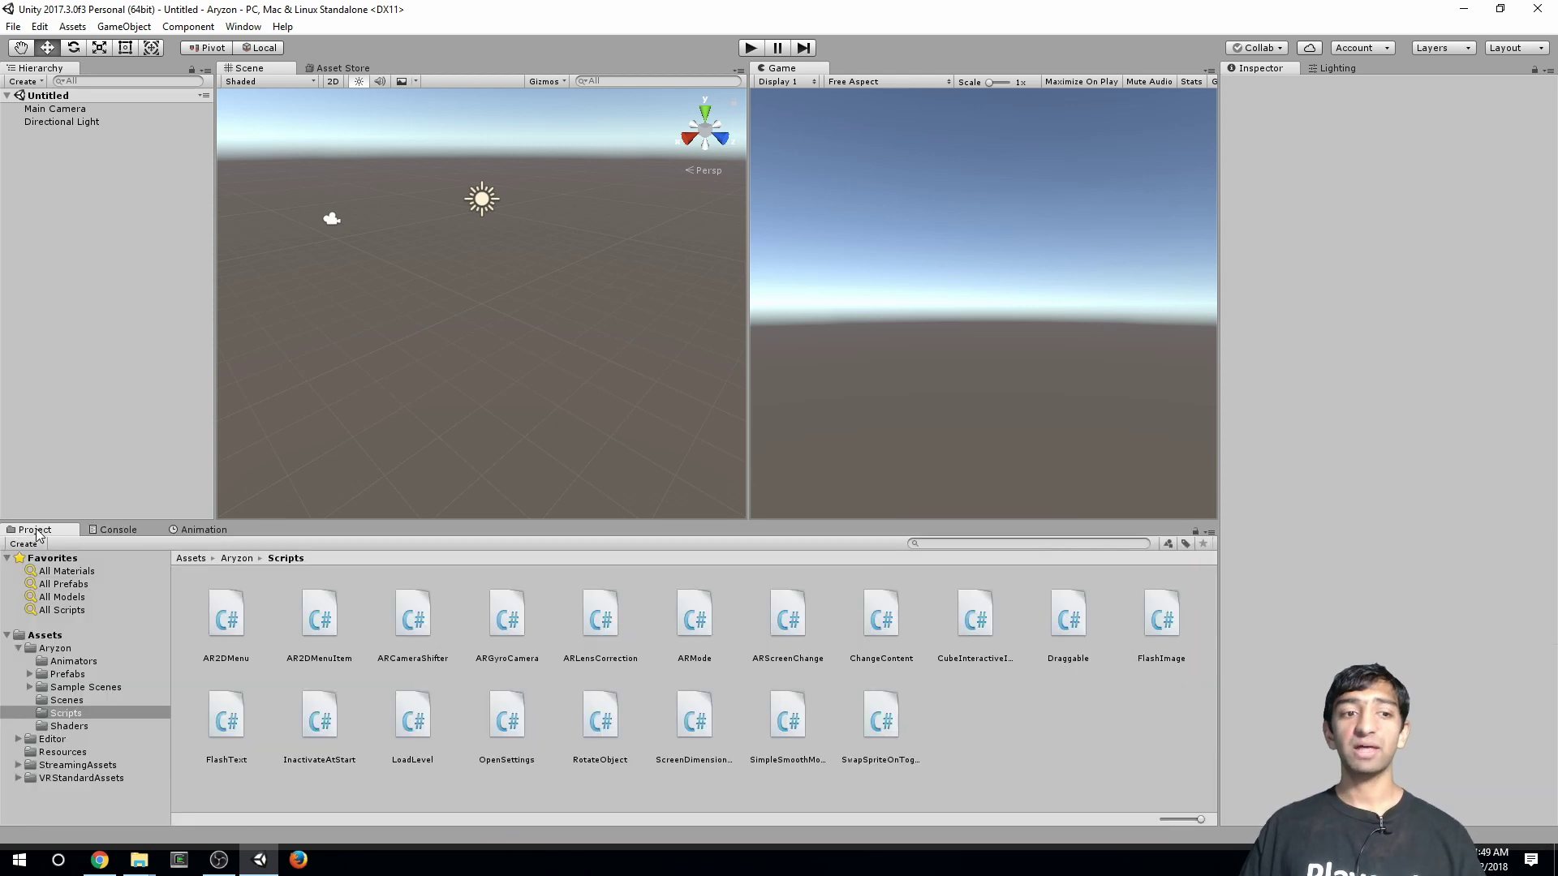
{"action": "left_click", "coordinate": [18, 648]}
{"action": "left_click", "coordinate": [55, 648]}
{"action": "left_click", "coordinate": [44, 635]}
Create a new folder in Assets, entering Aryzon as its name
{"action": "right_click", "coordinate": [493, 729]}
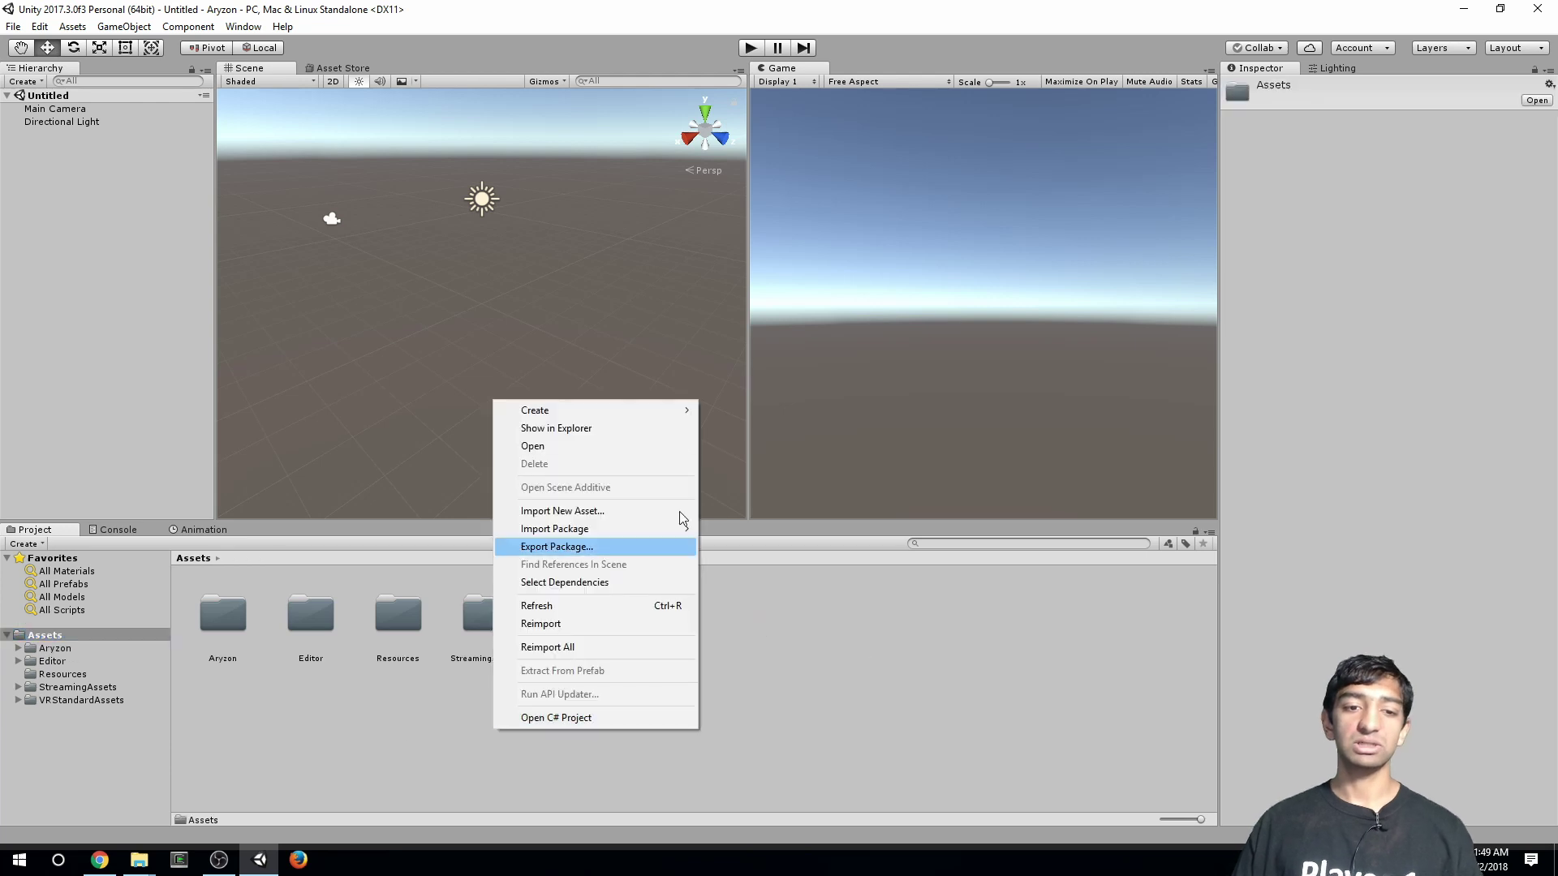
{"action": "mouse_move", "coordinate": [649, 410]}
{"action": "left_click", "coordinate": [761, 325]}
{"action": "type", "text": "As"}
{"action": "type", "text": "yz"}
{"action": "type", "text": "on"}
{"action": "key", "text": "Return"}
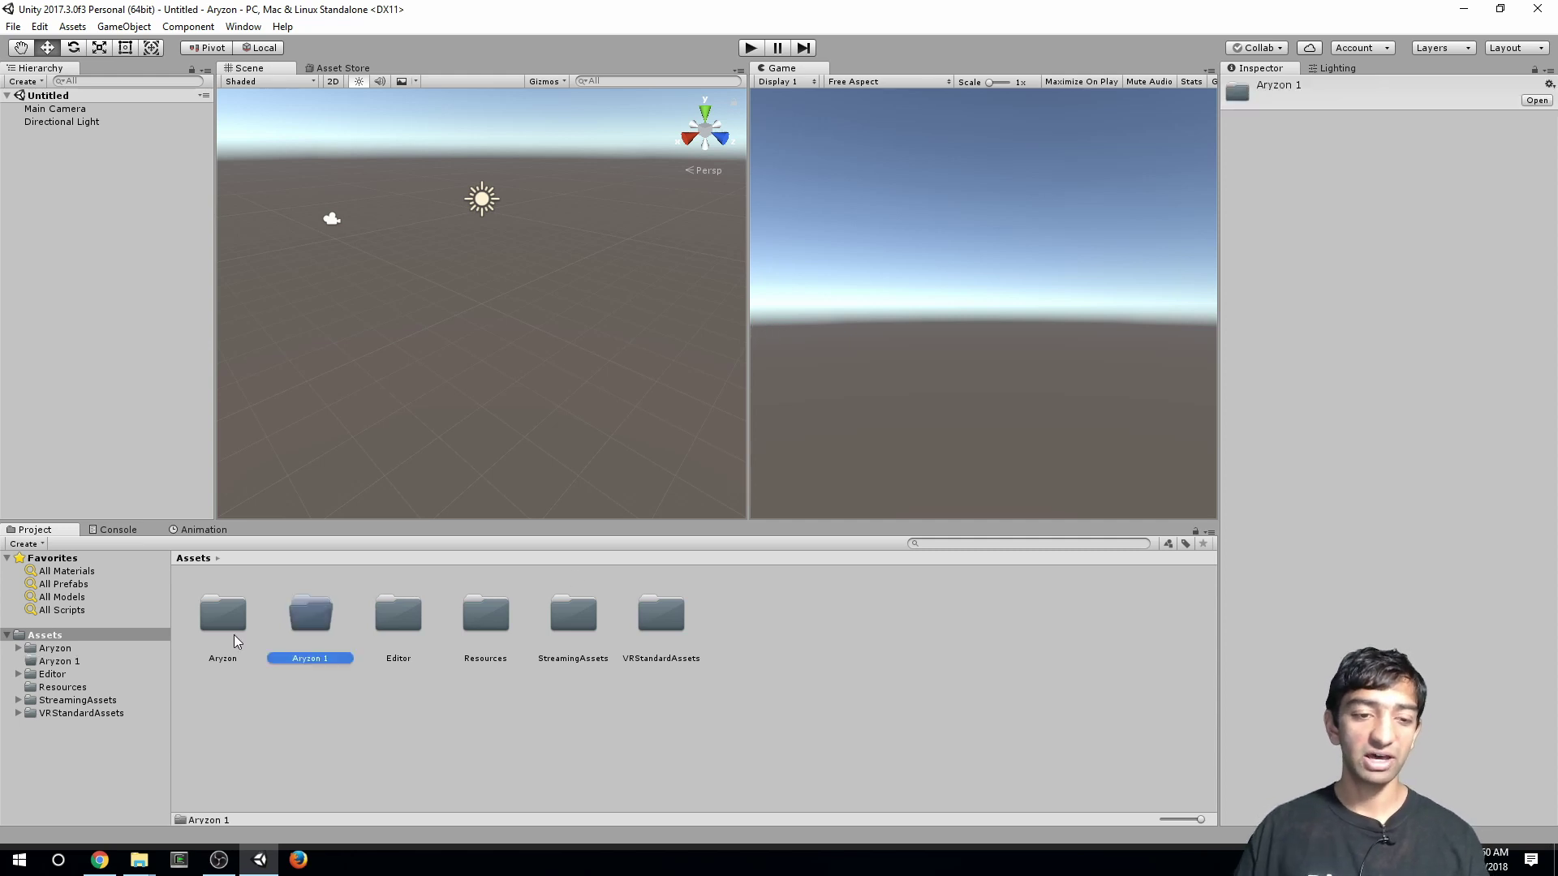
Move the original Aryzon, Editor, Resources, StreamingAssets and VRStandardAssets folders into the new Aryzon 1 folder
{"action": "left_click_drag", "start_coordinate": [215, 618], "coordinate": [420, 620]}
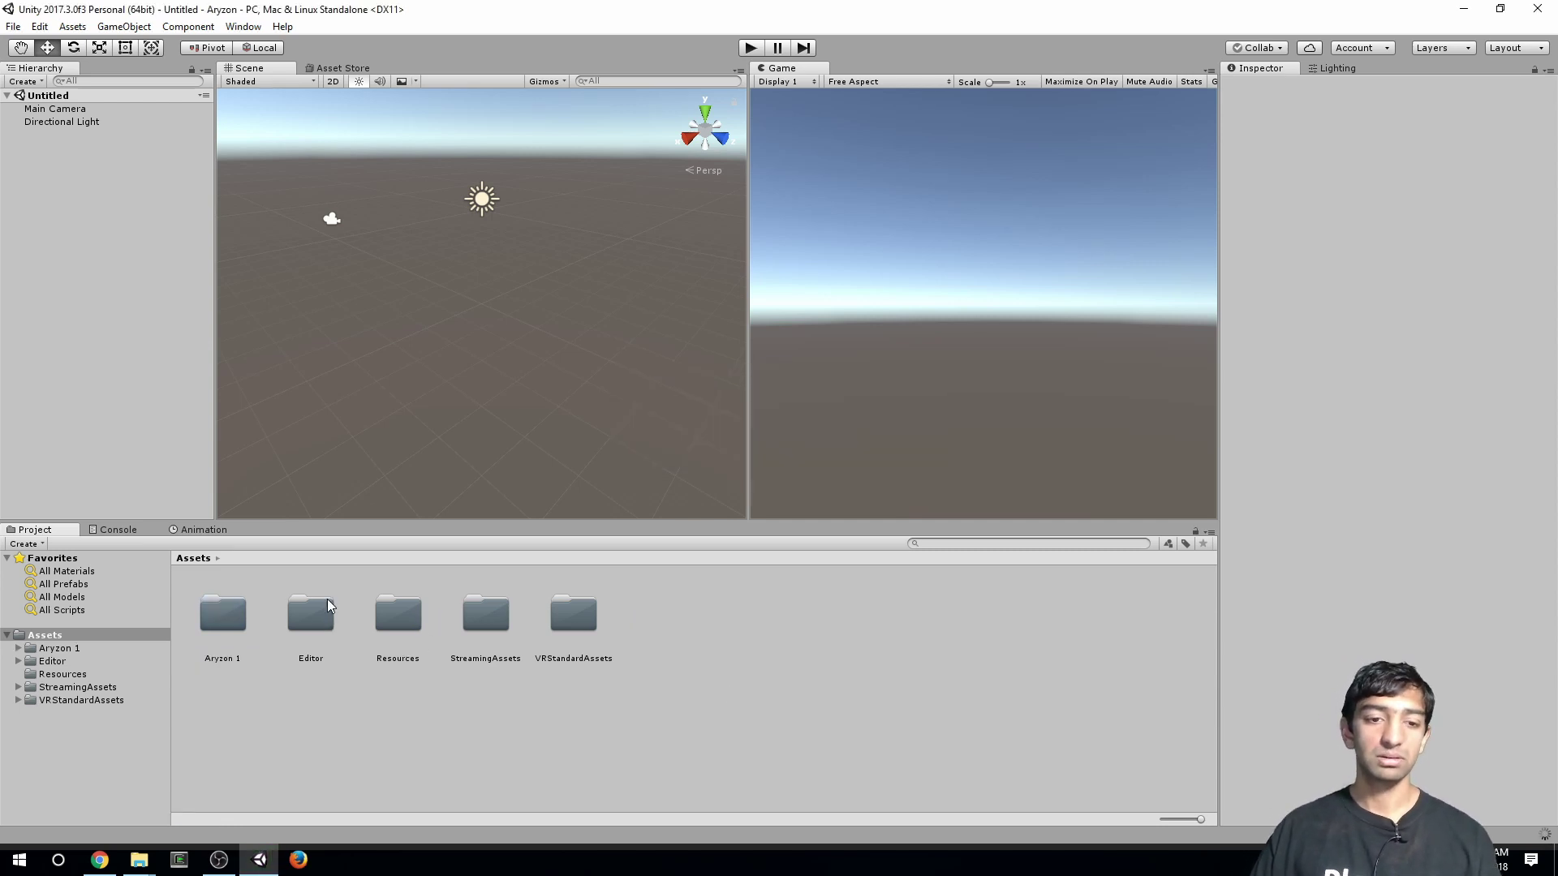
{"action": "key", "text": "ctrl+a"}
{"action": "left_click_drag", "start_coordinate": [328, 617], "coordinate": [223, 617]}
Rename the Aryzon 1 folder as Aryzon
{"action": "left_click", "coordinate": [256, 659]}
{"action": "type", "text": "Aryzon"}
{"action": "key", "text": "Return"}
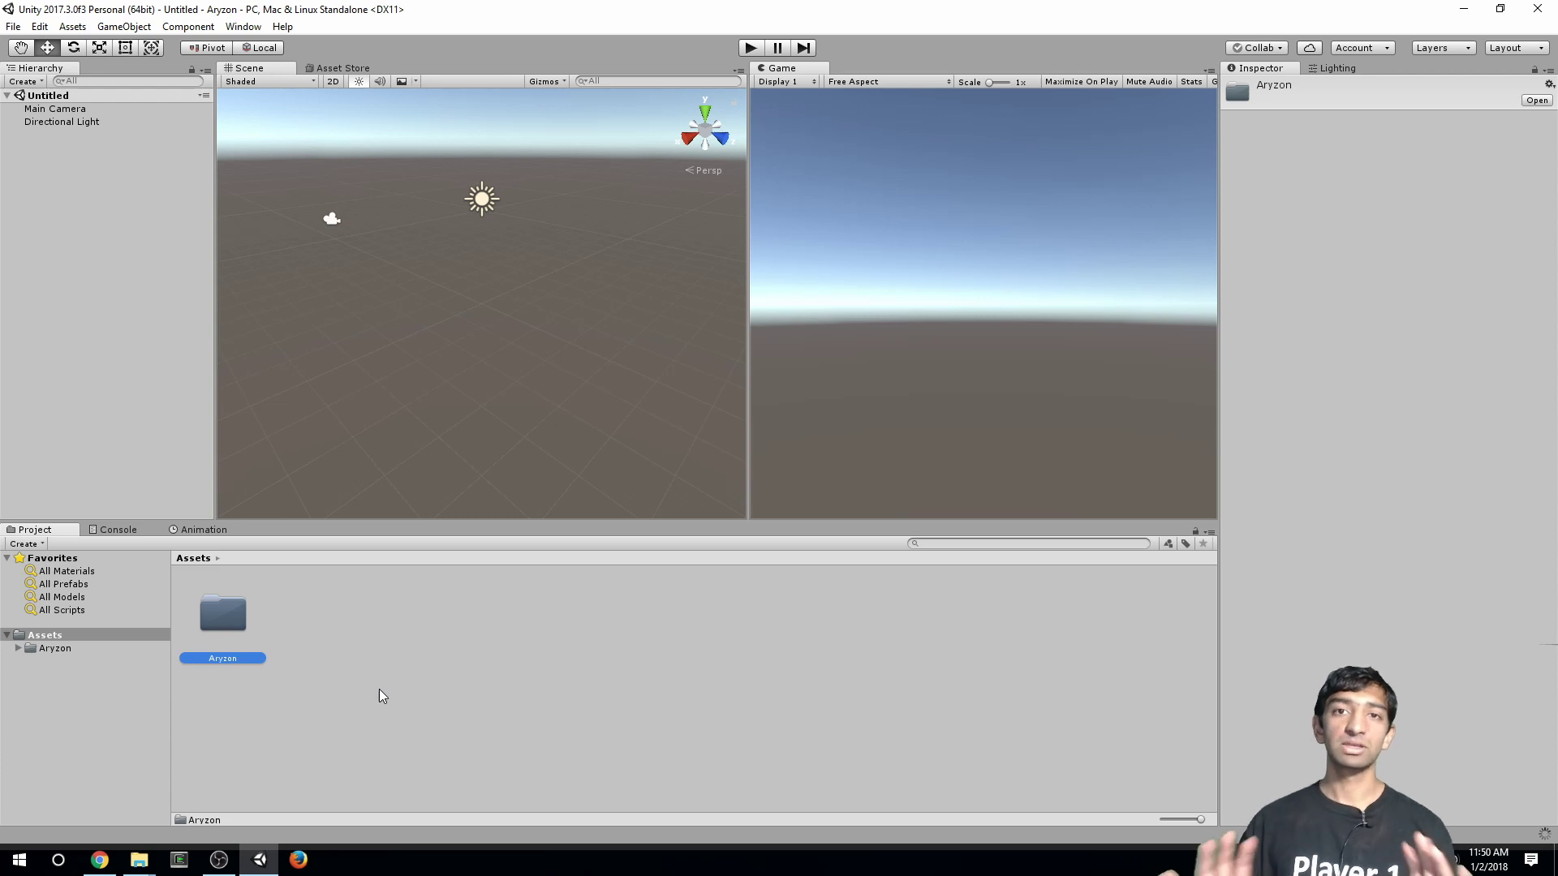
Open the Vuforia Tracking sample scene from the inner Aryzon folder and inspect its cube and ImageTarget object
{"action": "double_click", "coordinate": [220, 614]}
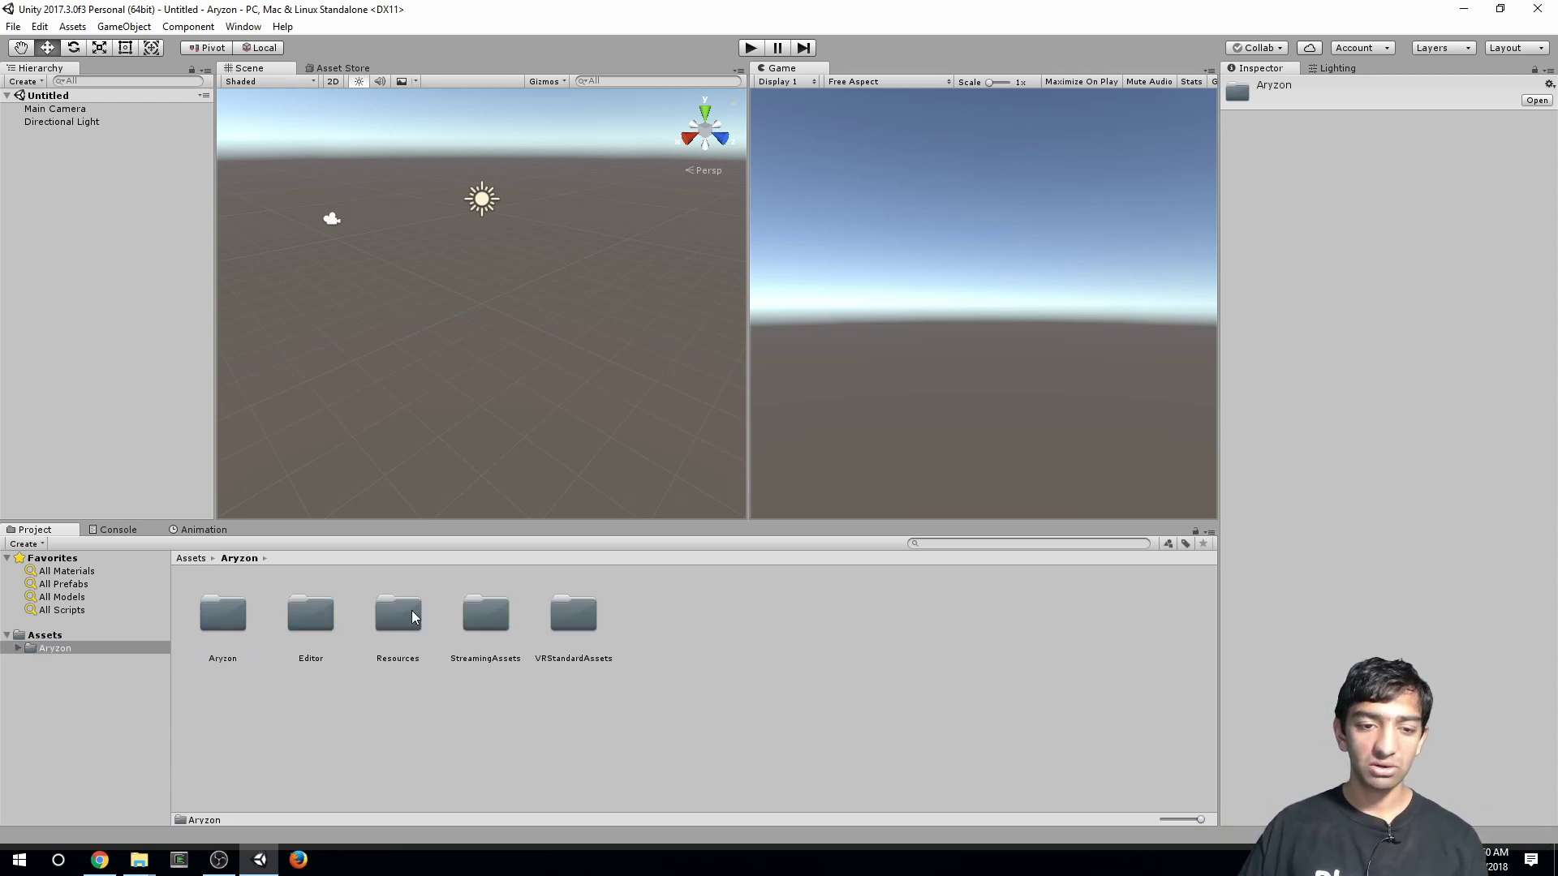
{"action": "double_click", "coordinate": [213, 617]}
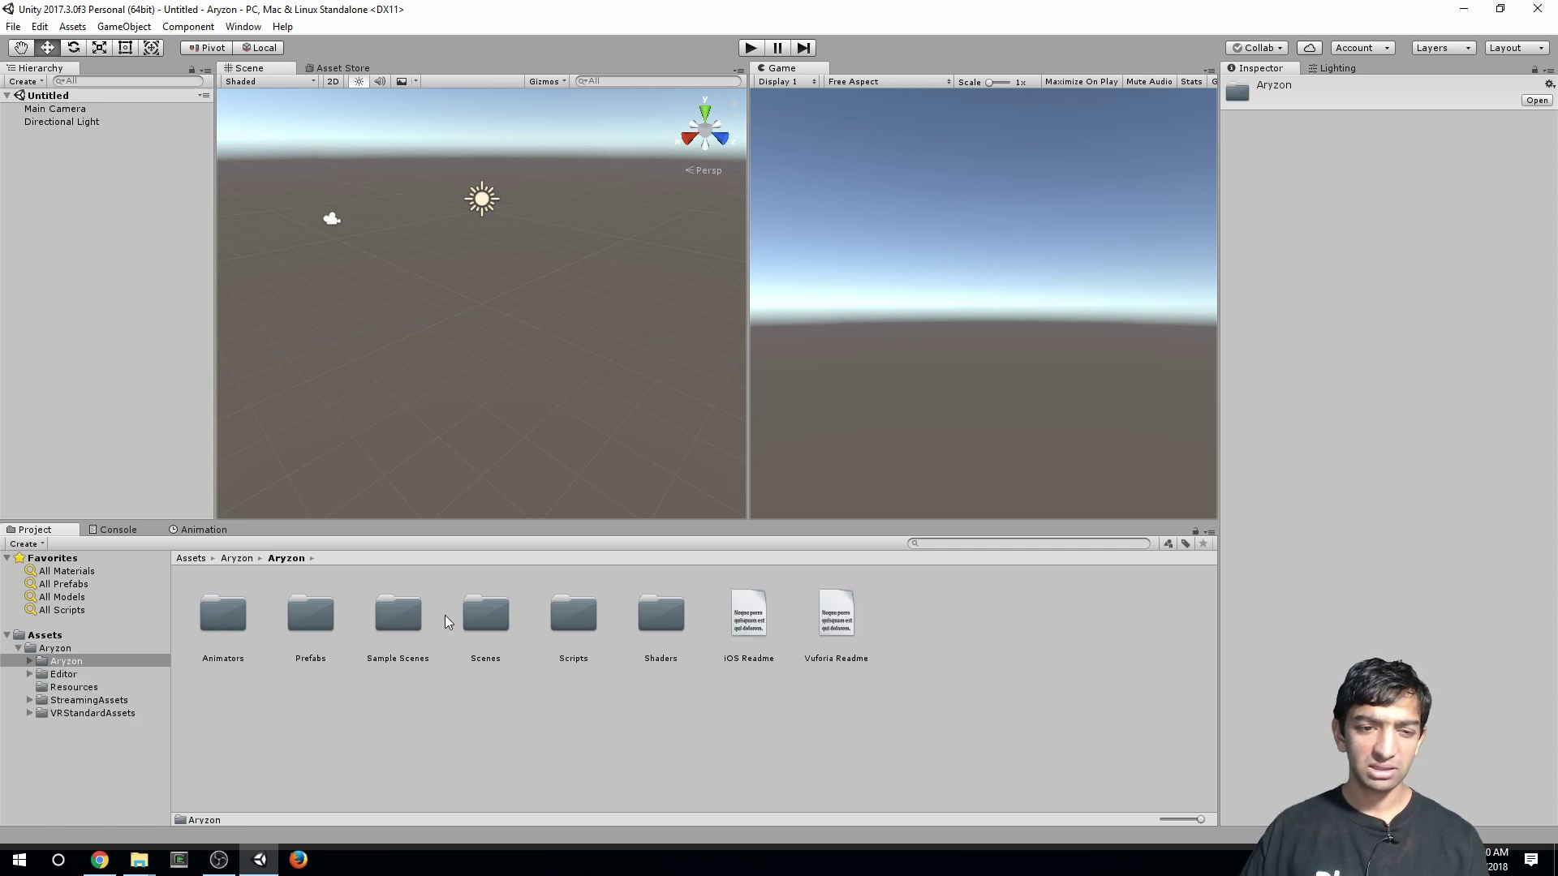
{"action": "double_click", "coordinate": [388, 619]}
{"action": "double_click", "coordinate": [401, 614]}
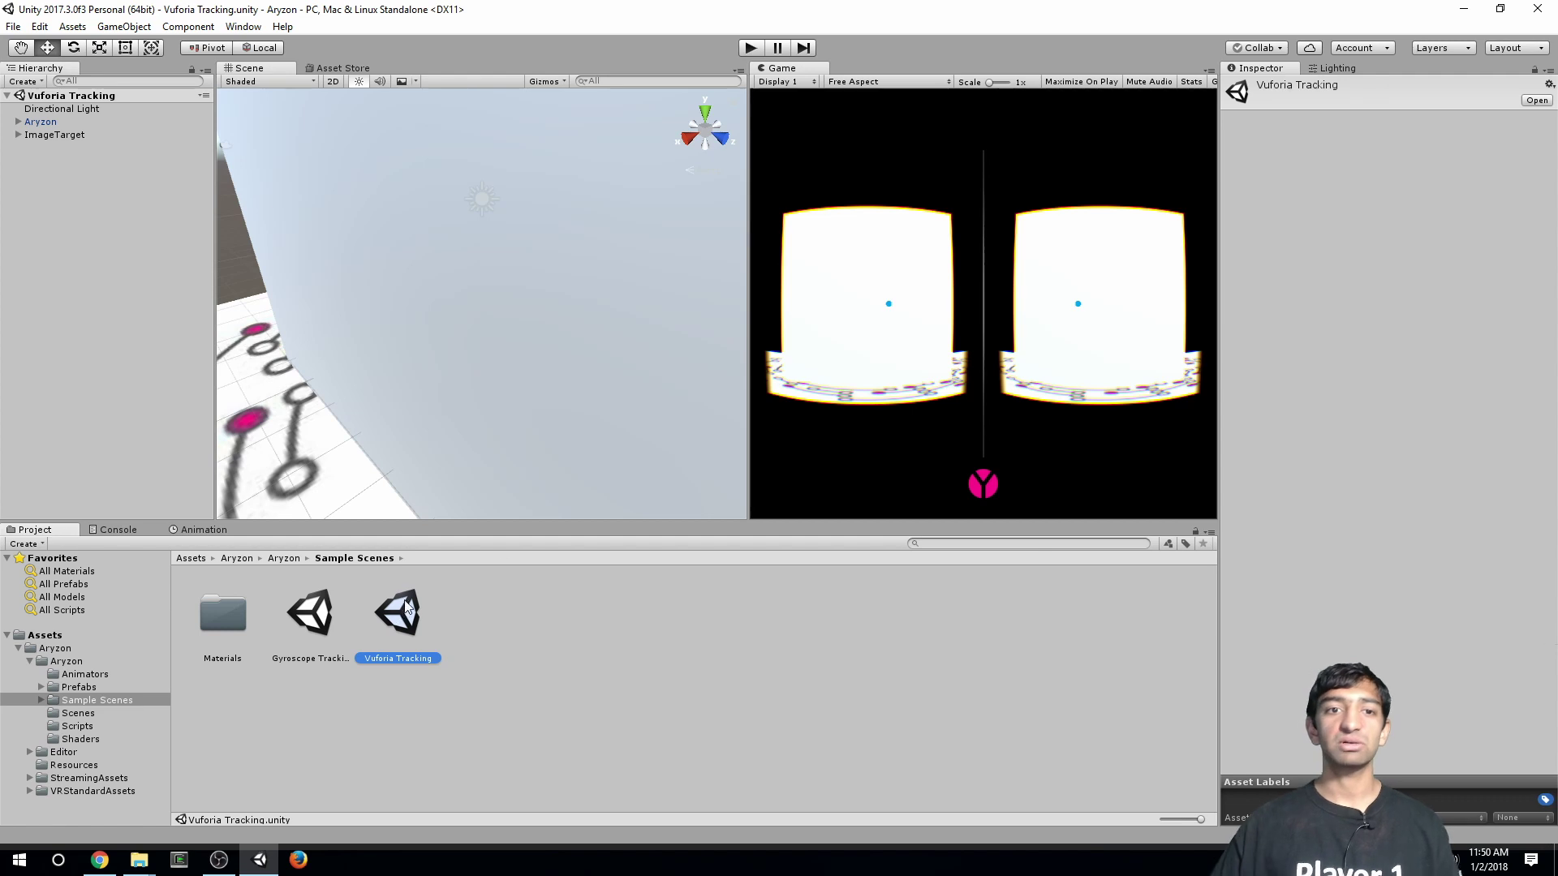
{"action": "left_click_drag", "start_coordinate": [456, 244], "coordinate": [164, 380], "text": "alt"}
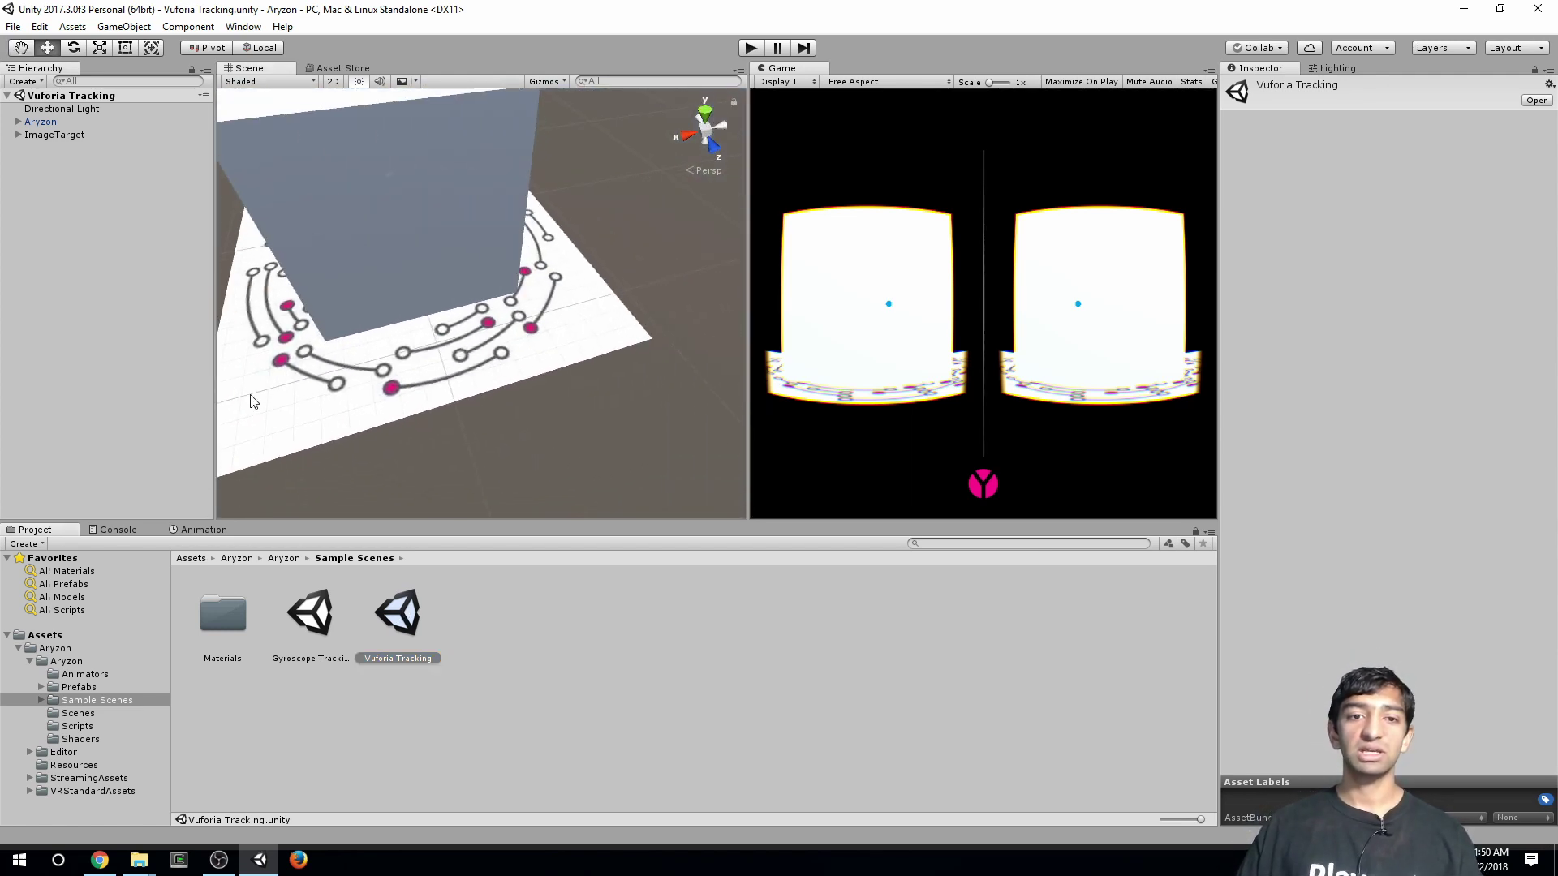
{"action": "left_click_drag", "start_coordinate": [548, 341], "coordinate": [575, 311], "text": "alt"}
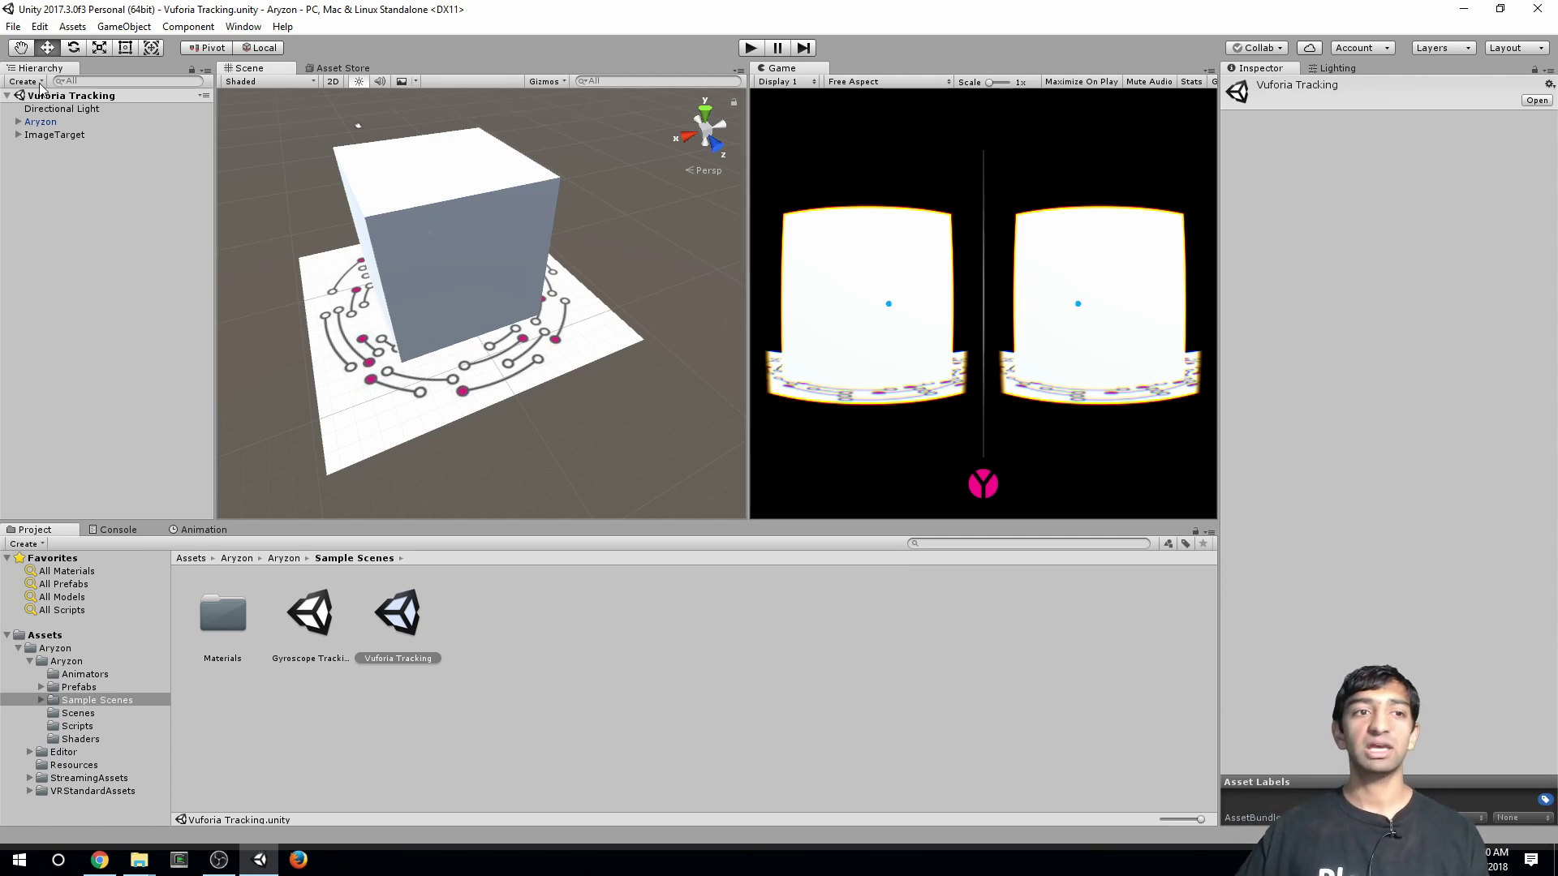
{"action": "left_click", "coordinate": [65, 136]}
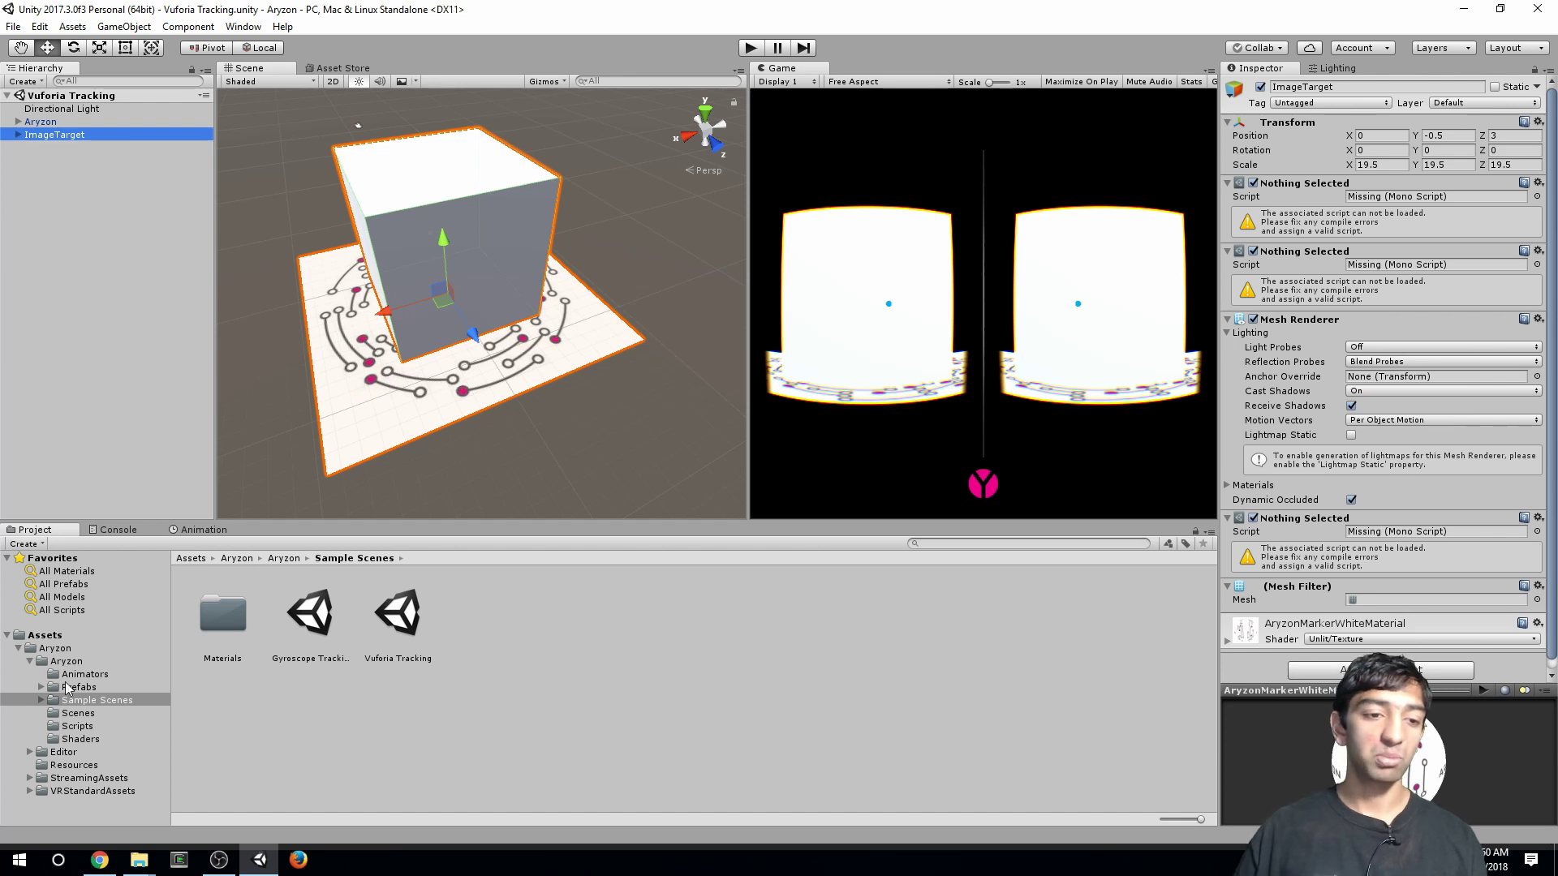
Create a new empty scene in place of the Vuforia Tracking sample
{"action": "left_click", "coordinate": [19, 649]}
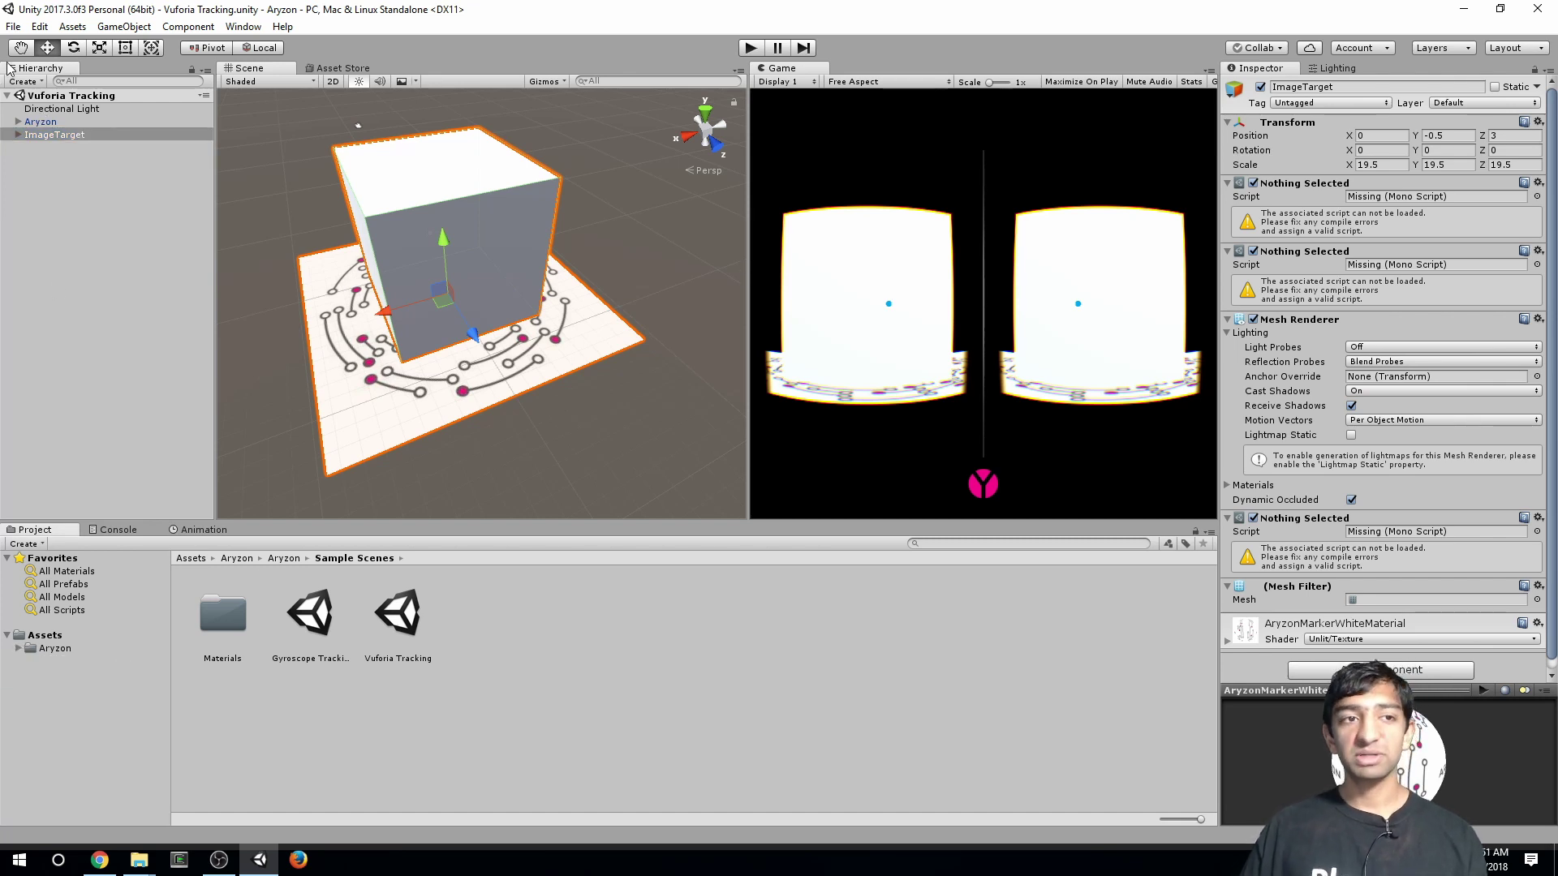
{"action": "left_click", "coordinate": [13, 27]}
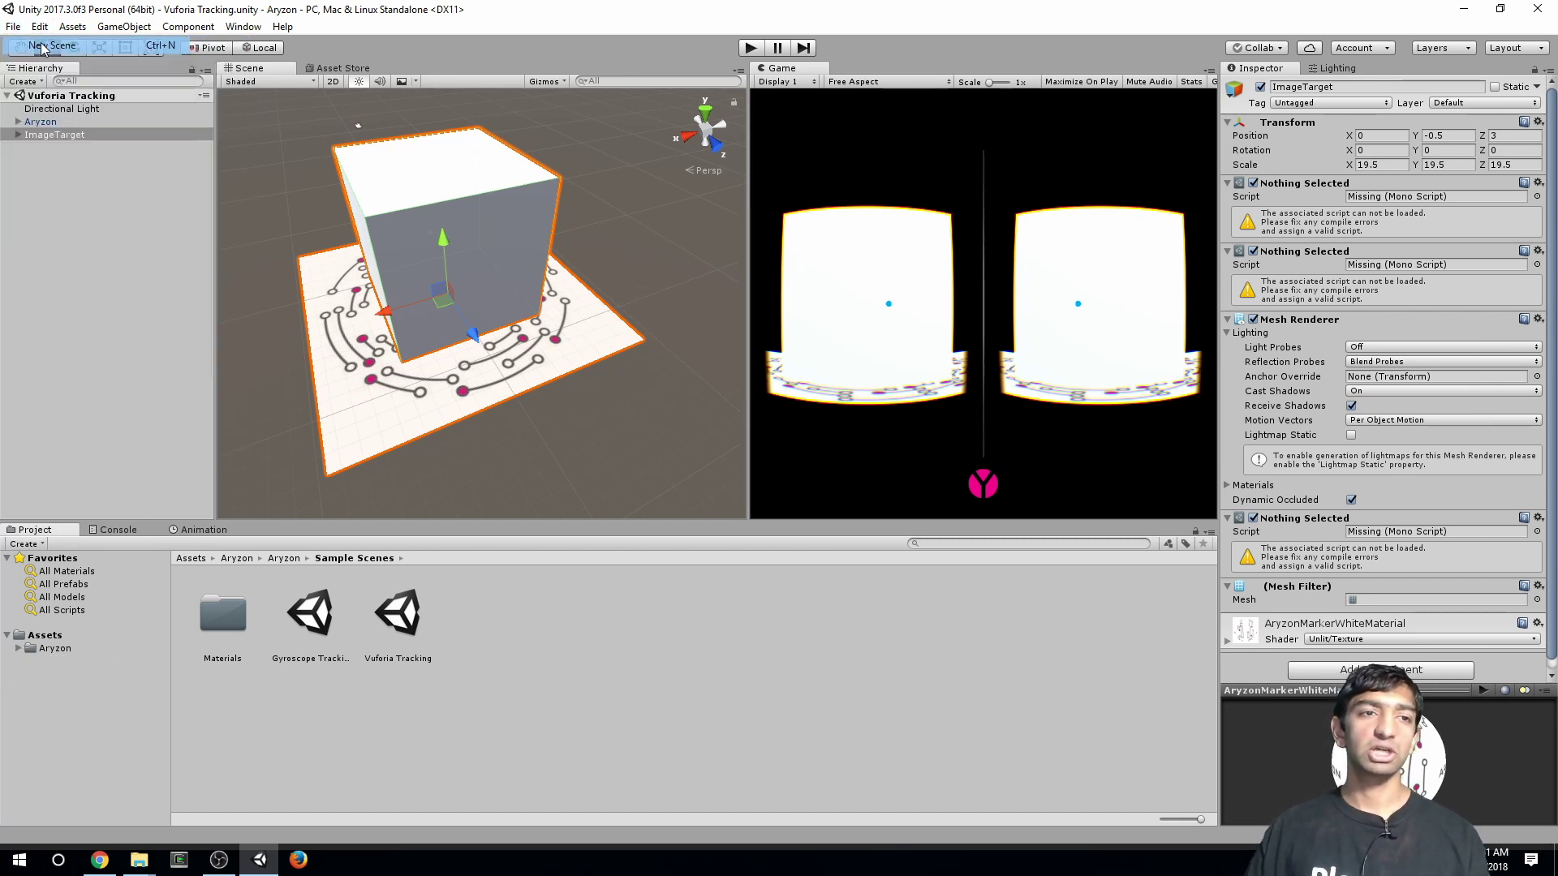
{"action": "left_click", "coordinate": [49, 45]}
Add the Aryzon prefab from the Aryzon Prefabs folder to the new scene's hierarchy
{"action": "left_click", "coordinate": [18, 649]}
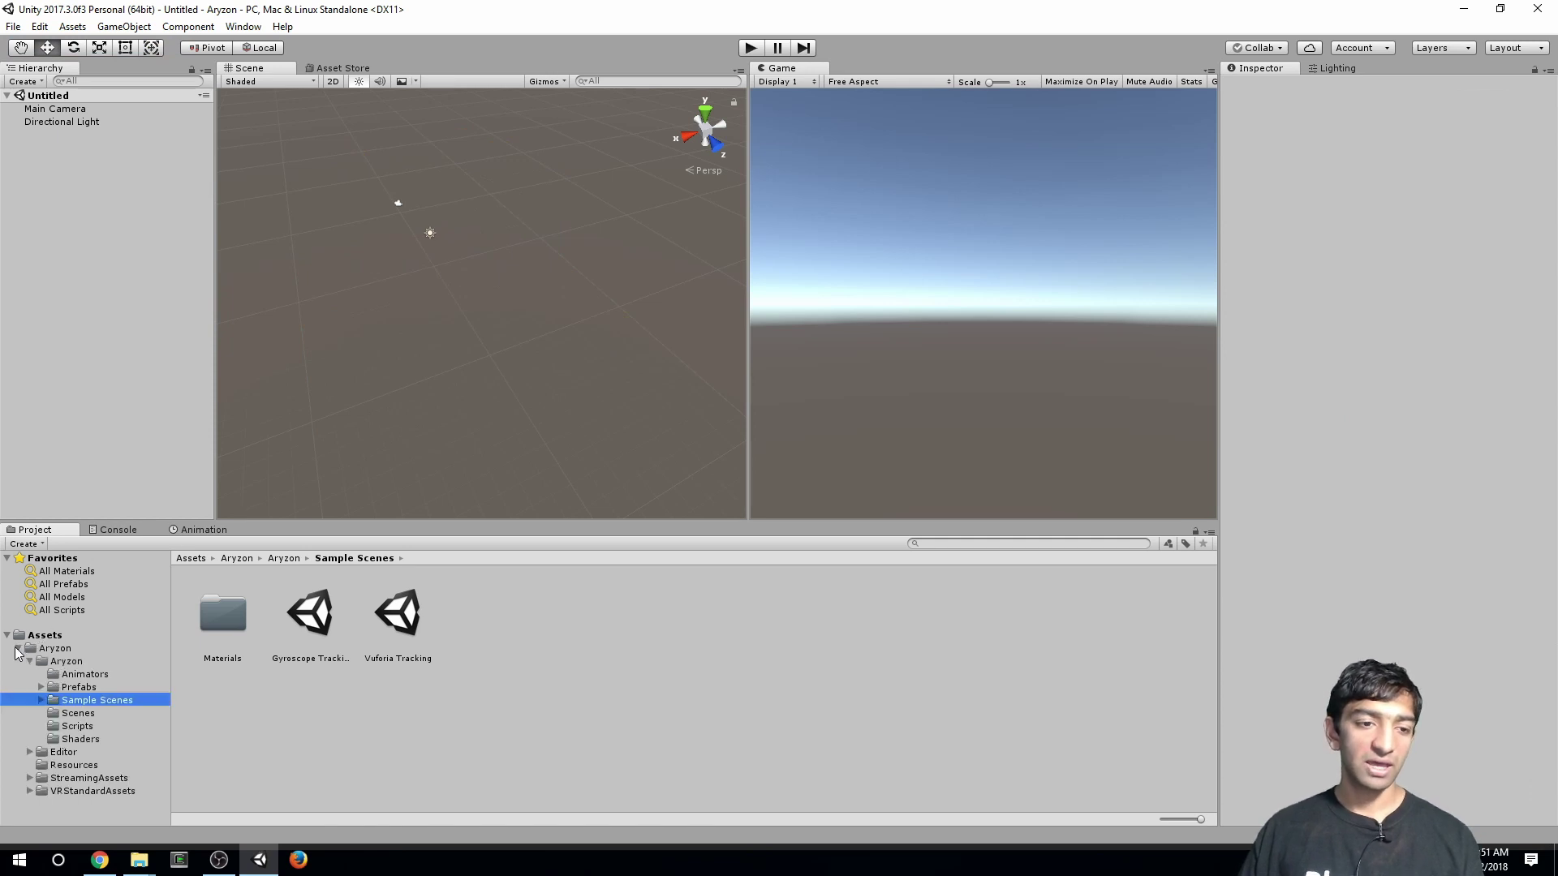
{"action": "left_click", "coordinate": [69, 688]}
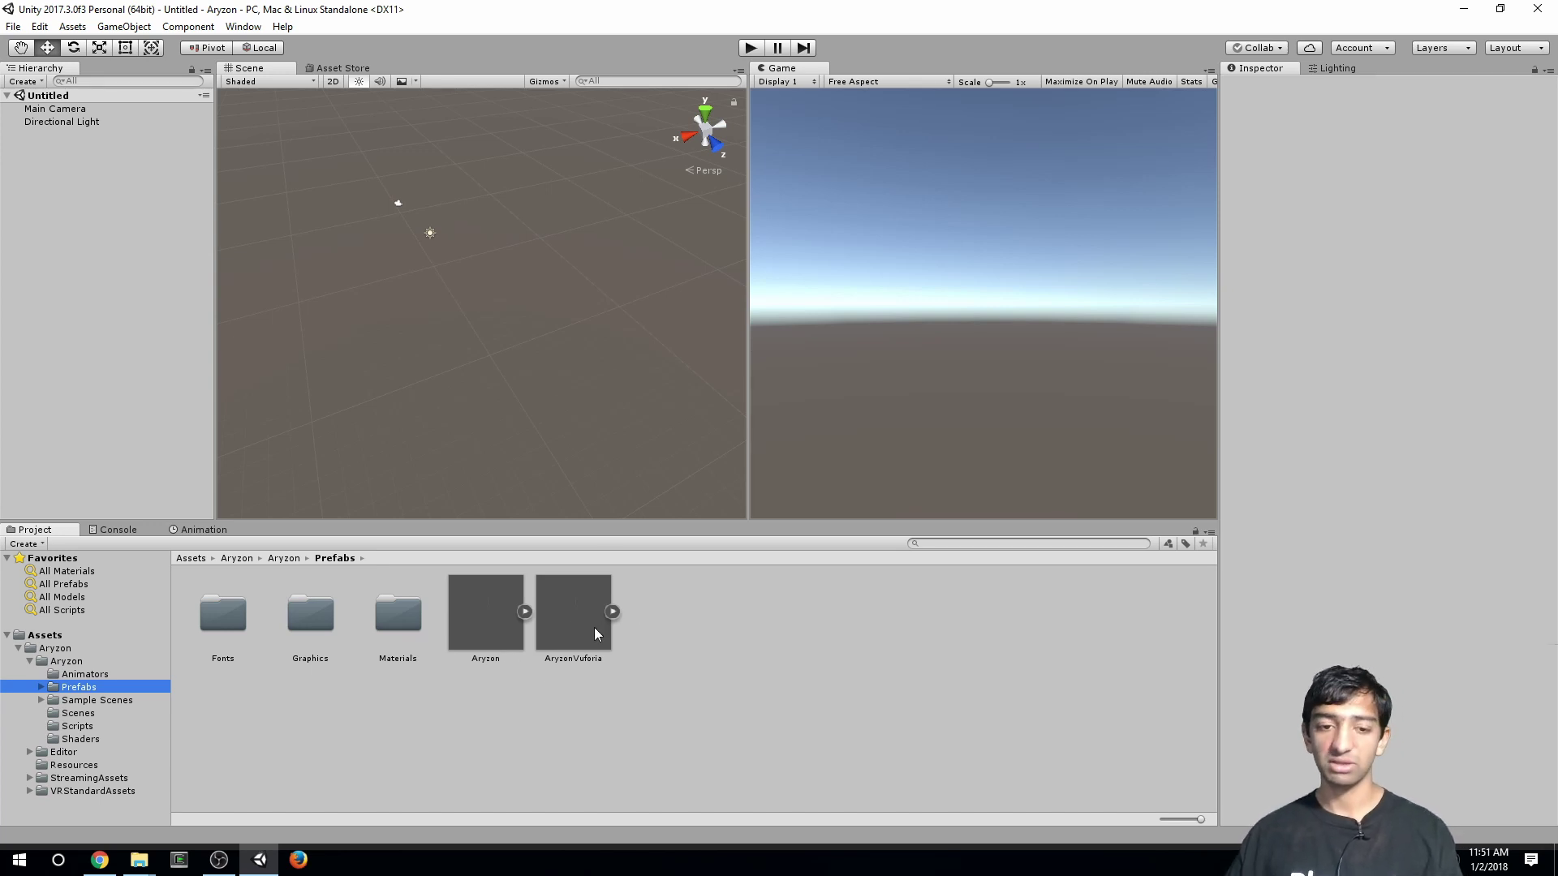
{"action": "left_click_drag", "start_coordinate": [496, 621], "coordinate": [121, 273]}
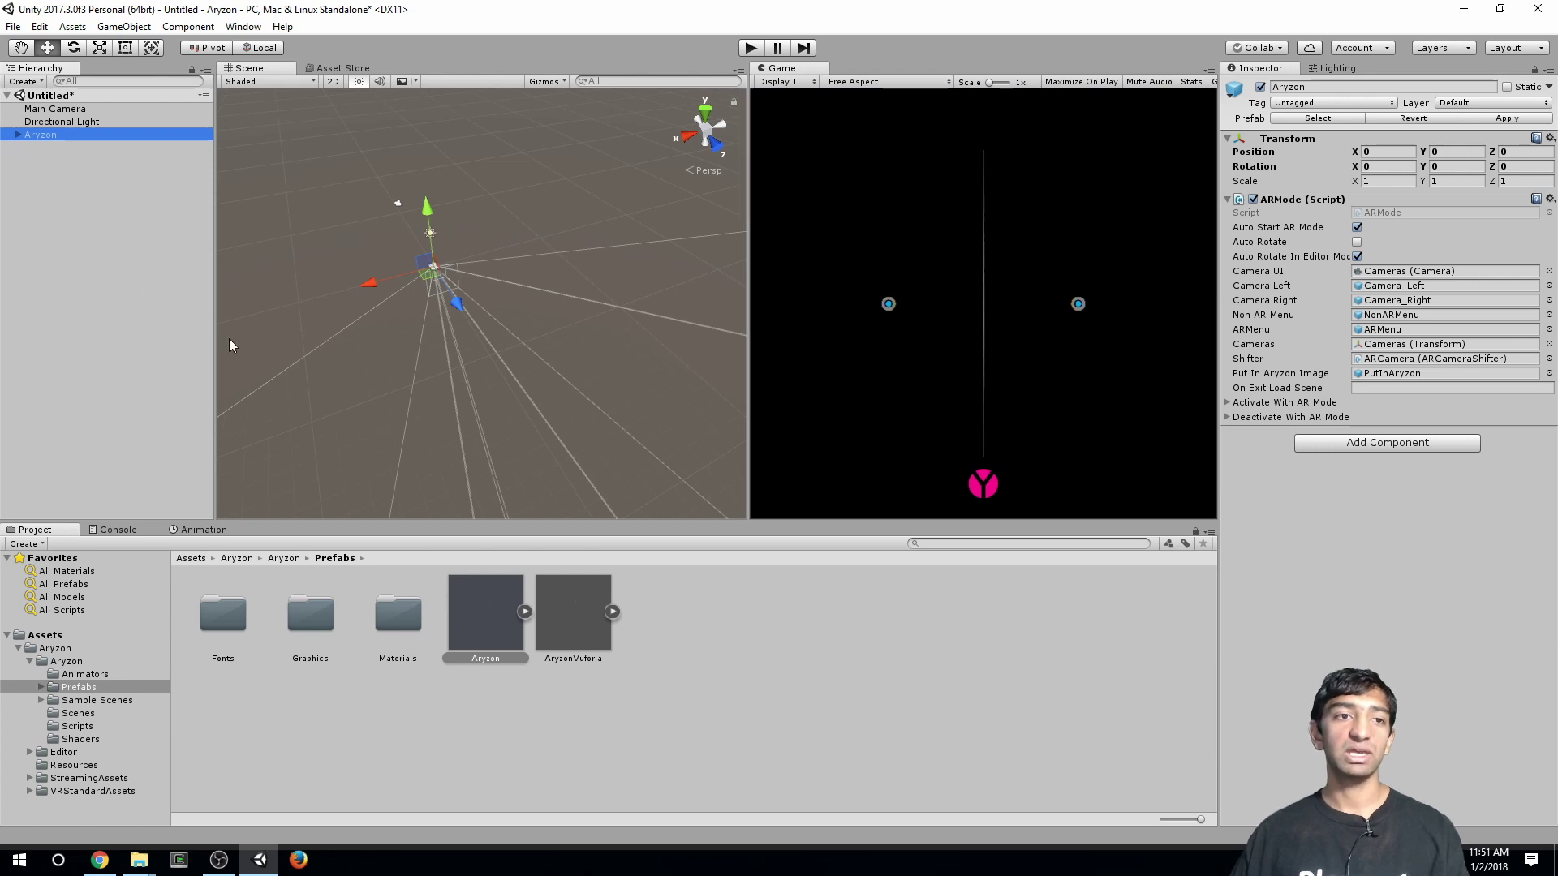
Delete the Main Camera from the scene and select the Aryzon object
{"action": "left_click", "coordinate": [53, 109]}
{"action": "right_click", "coordinate": [62, 110]}
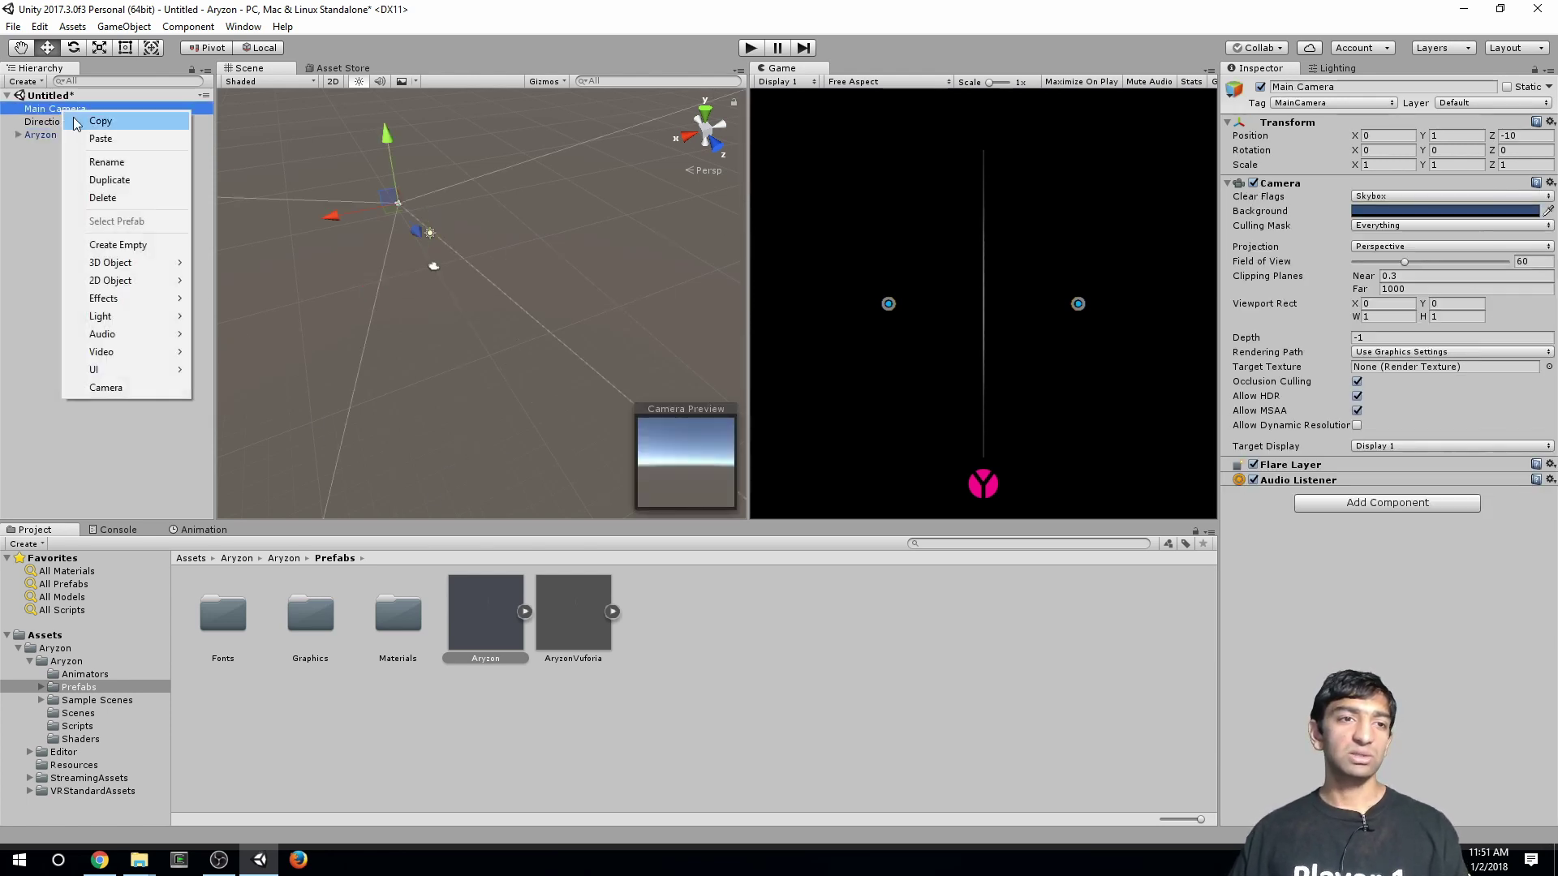
{"action": "left_click", "coordinate": [153, 196]}
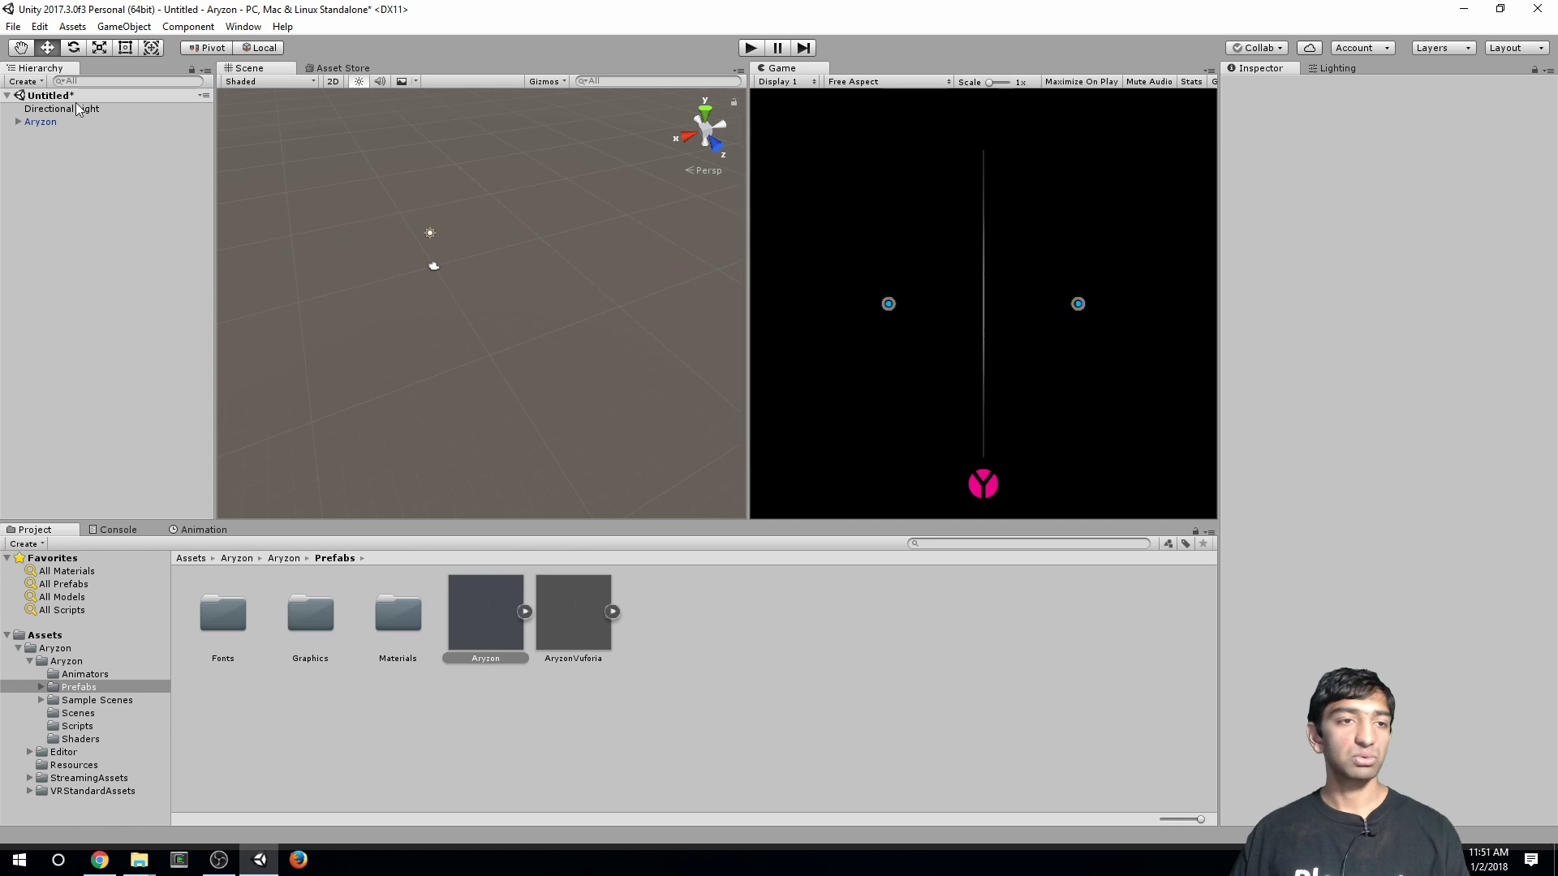
{"action": "left_click", "coordinate": [40, 121]}
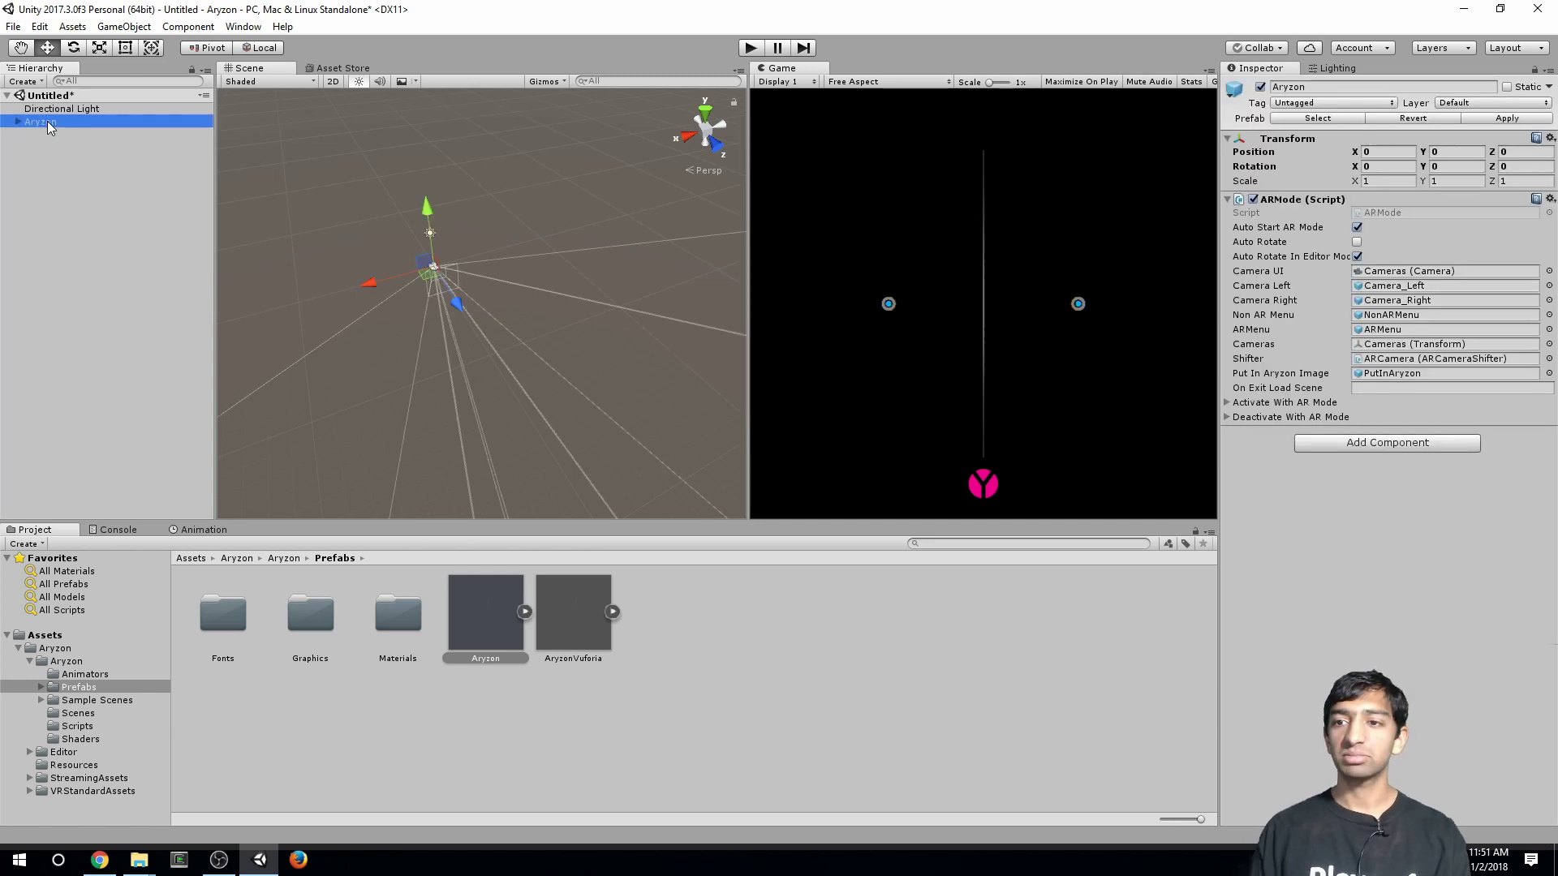
{"action": "key", "text": "Down"}
{"action": "key", "text": "Down"}
{"action": "key", "text": "Down"}
{"action": "key", "text": "Up"}
{"action": "key", "text": "Up"}
{"action": "key", "text": "Up"}
{"action": "key", "text": "Left"}
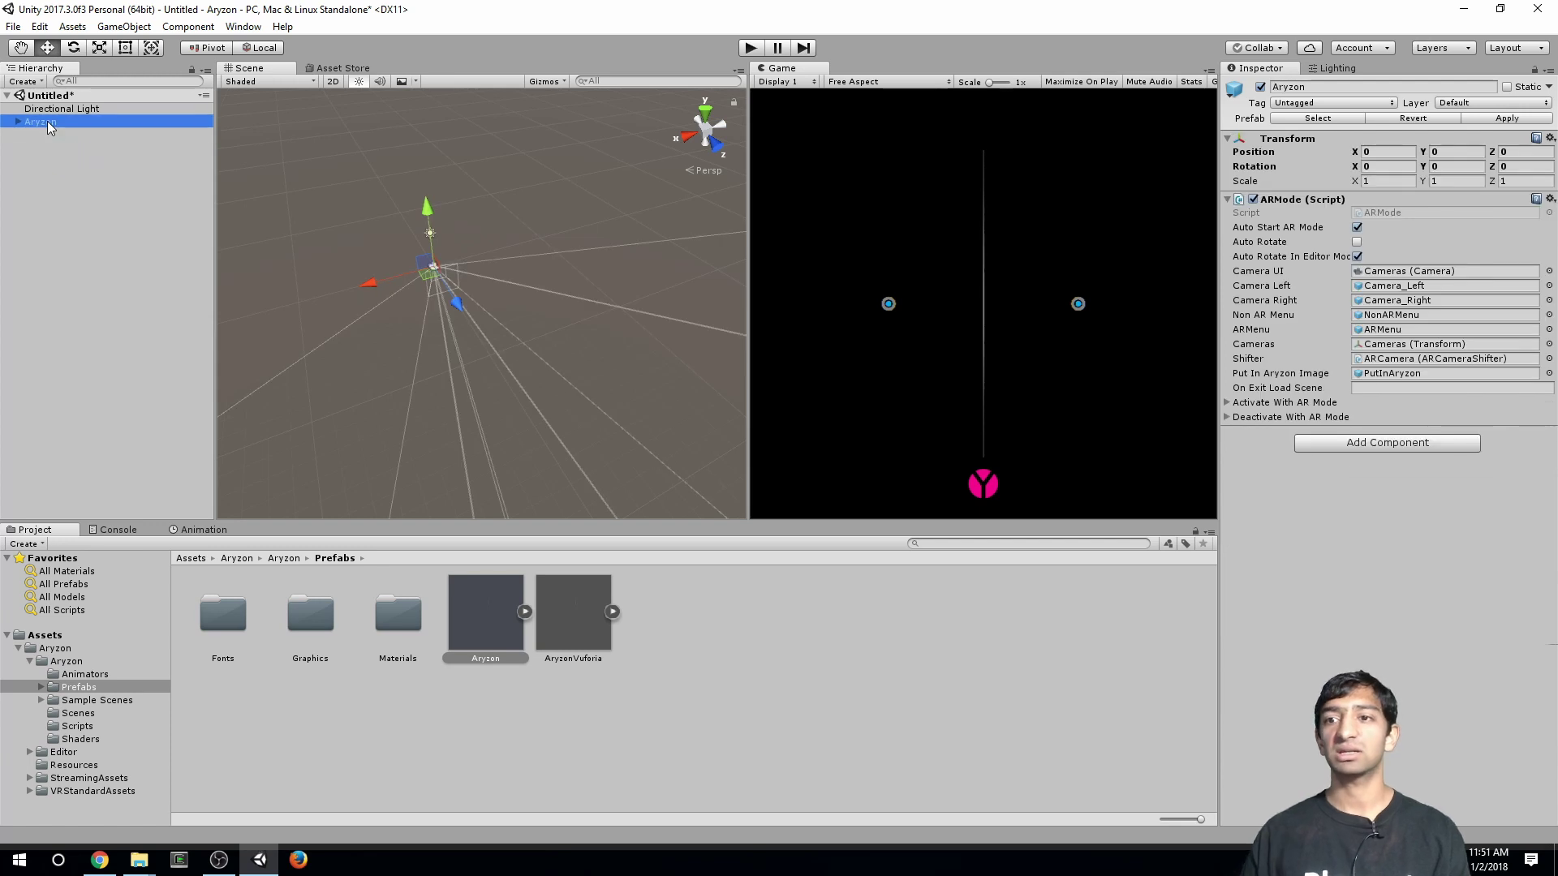
{"action": "left_click_drag", "start_coordinate": [408, 249], "coordinate": [452, 261], "text": "alt"}
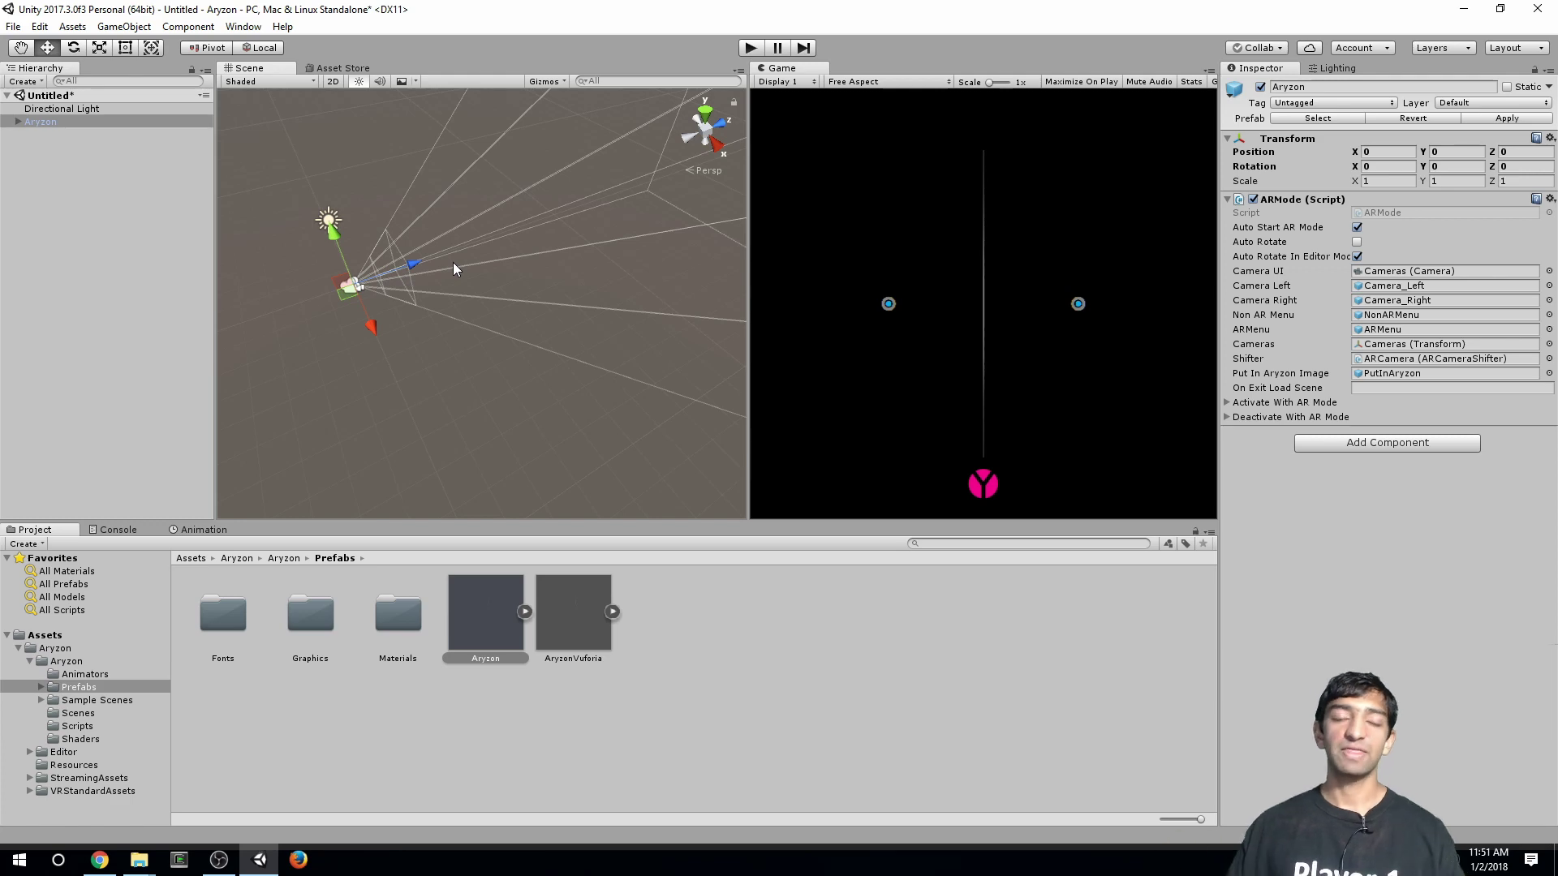
Check the ARCore getting-started page for Unity in the browser, then import the full arcore-unity-sdk-preview2 package into the Unity project
{"action": "key", "text": "alt+Tab"}
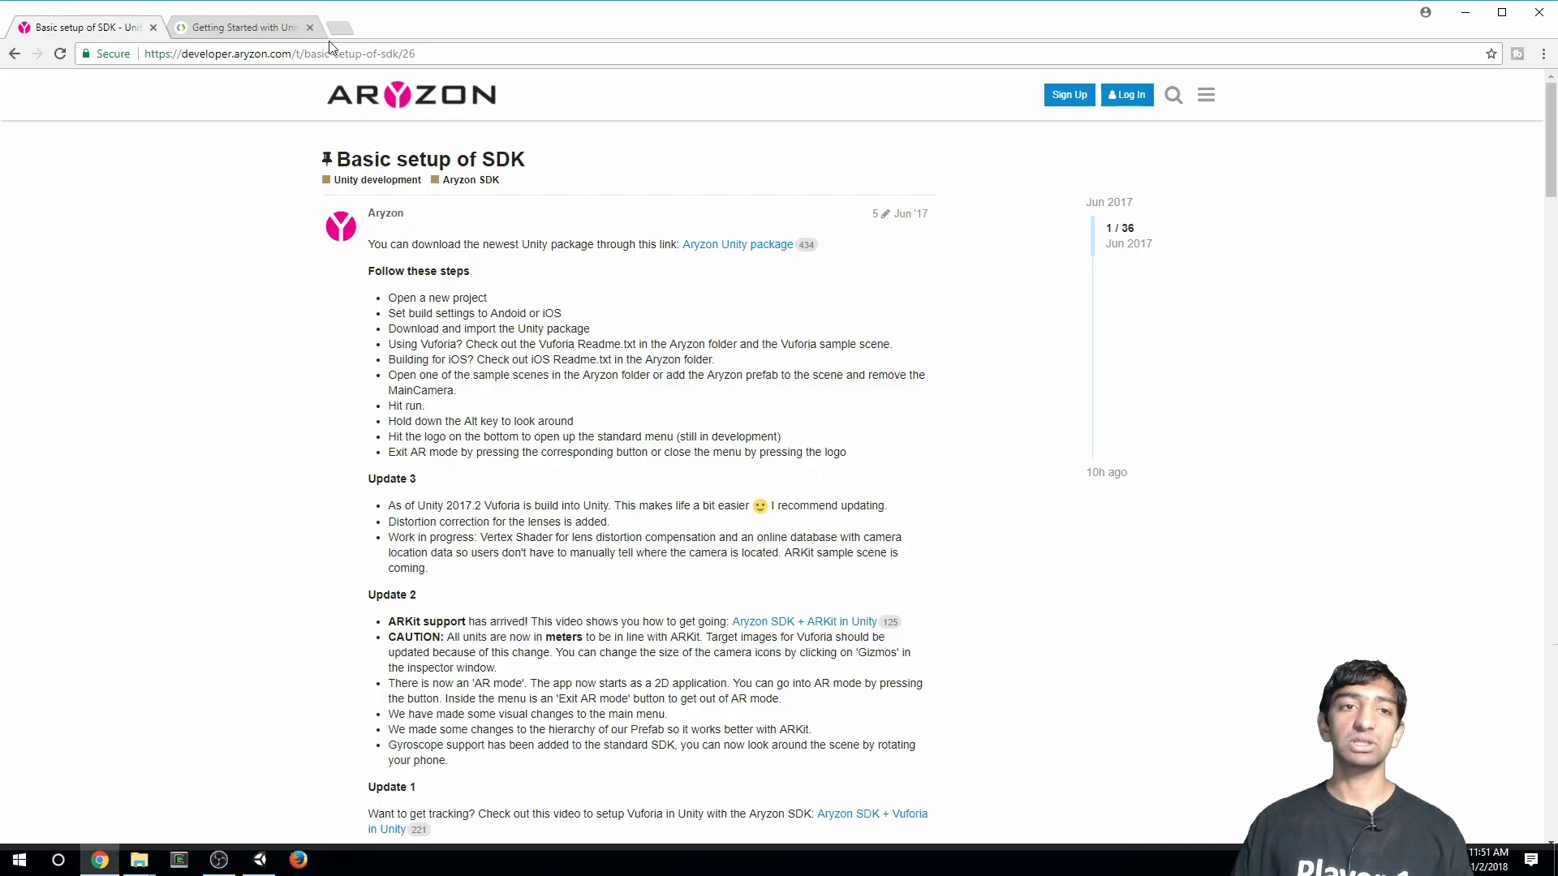
{"action": "left_click", "coordinate": [246, 30]}
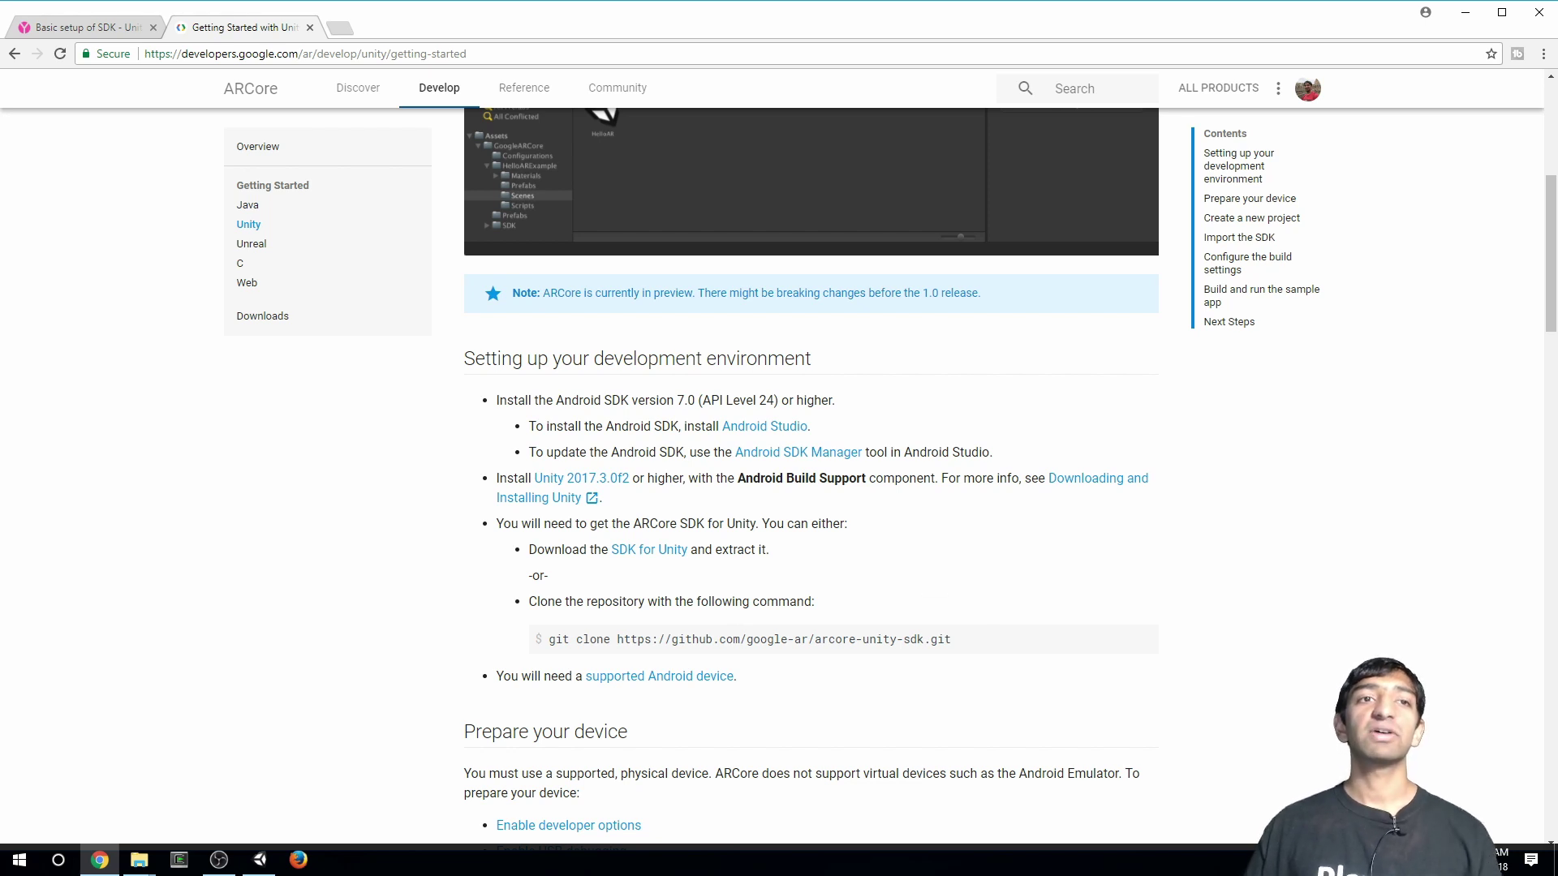
{"action": "key", "text": "alt+Tab"}
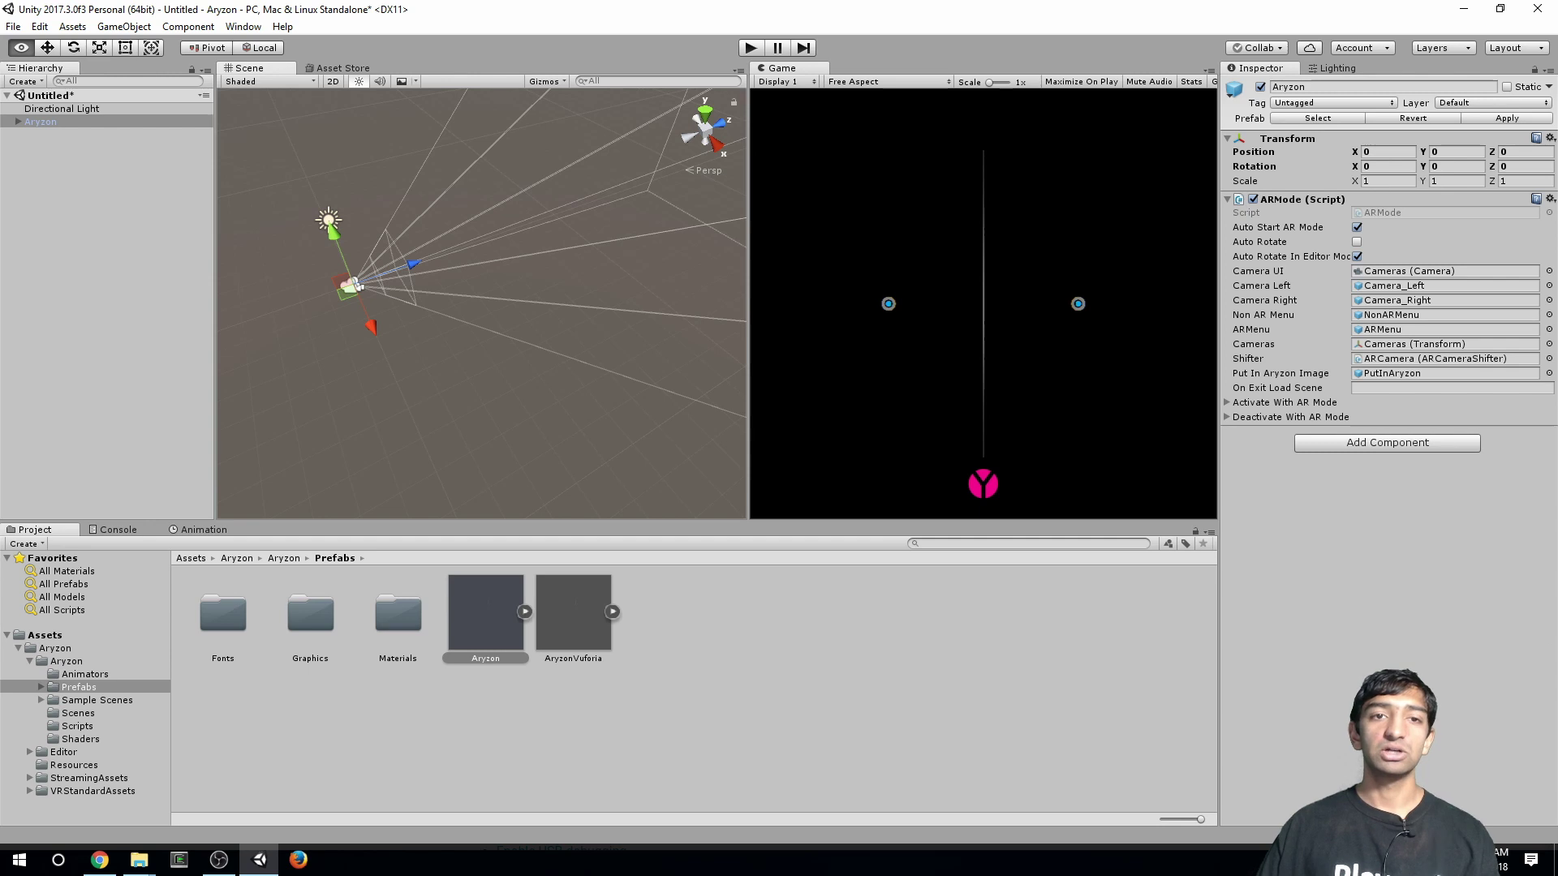
{"action": "left_click_drag", "start_coordinate": [898, 695], "coordinate": [897, 693]}
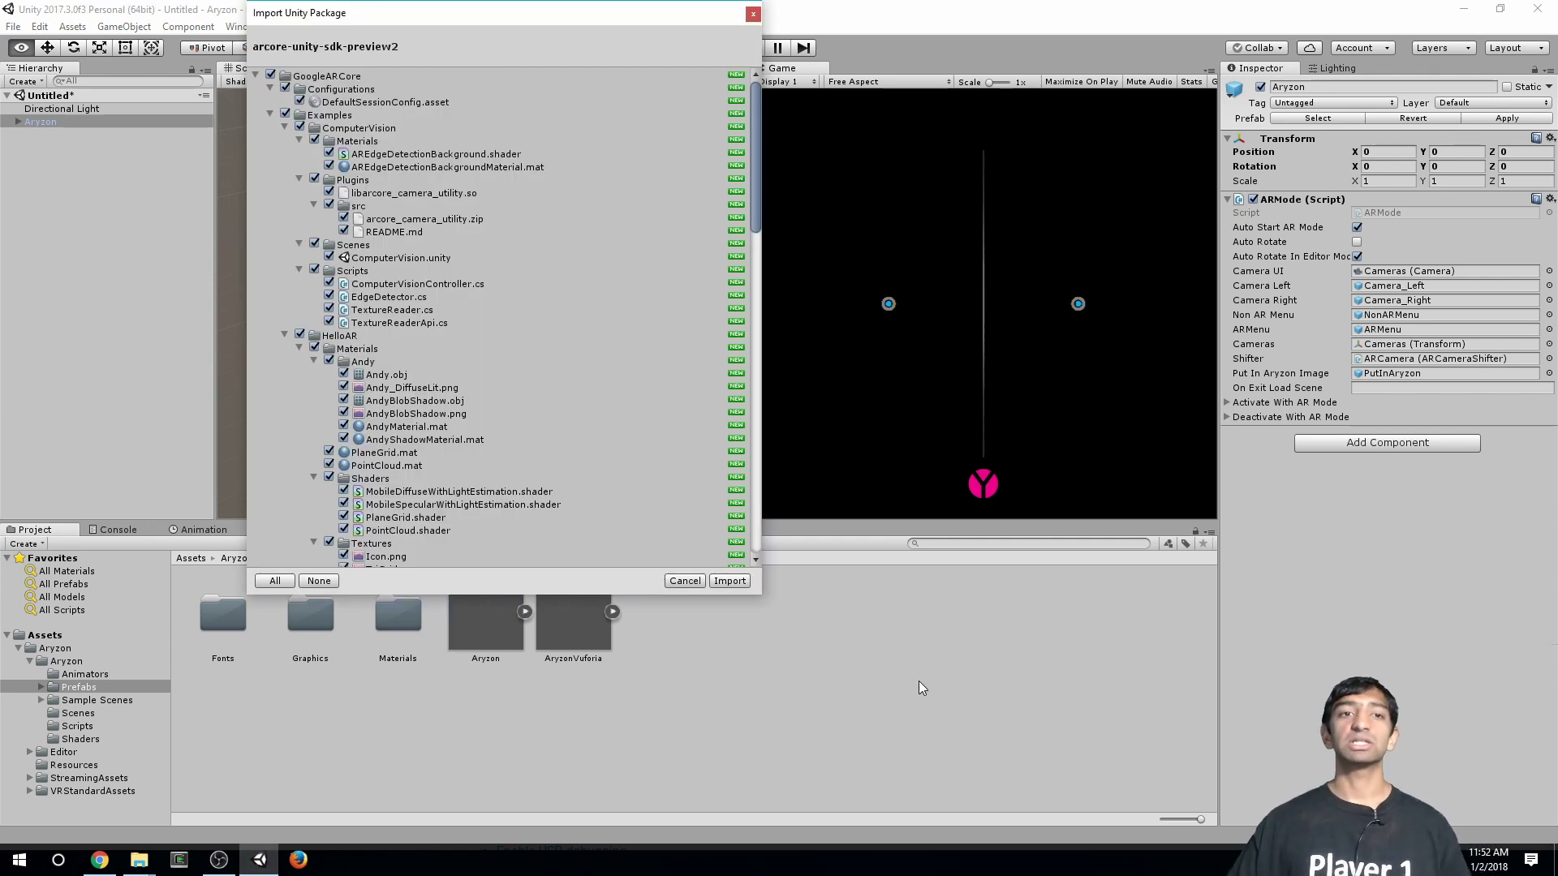
{"action": "left_click", "coordinate": [729, 581]}
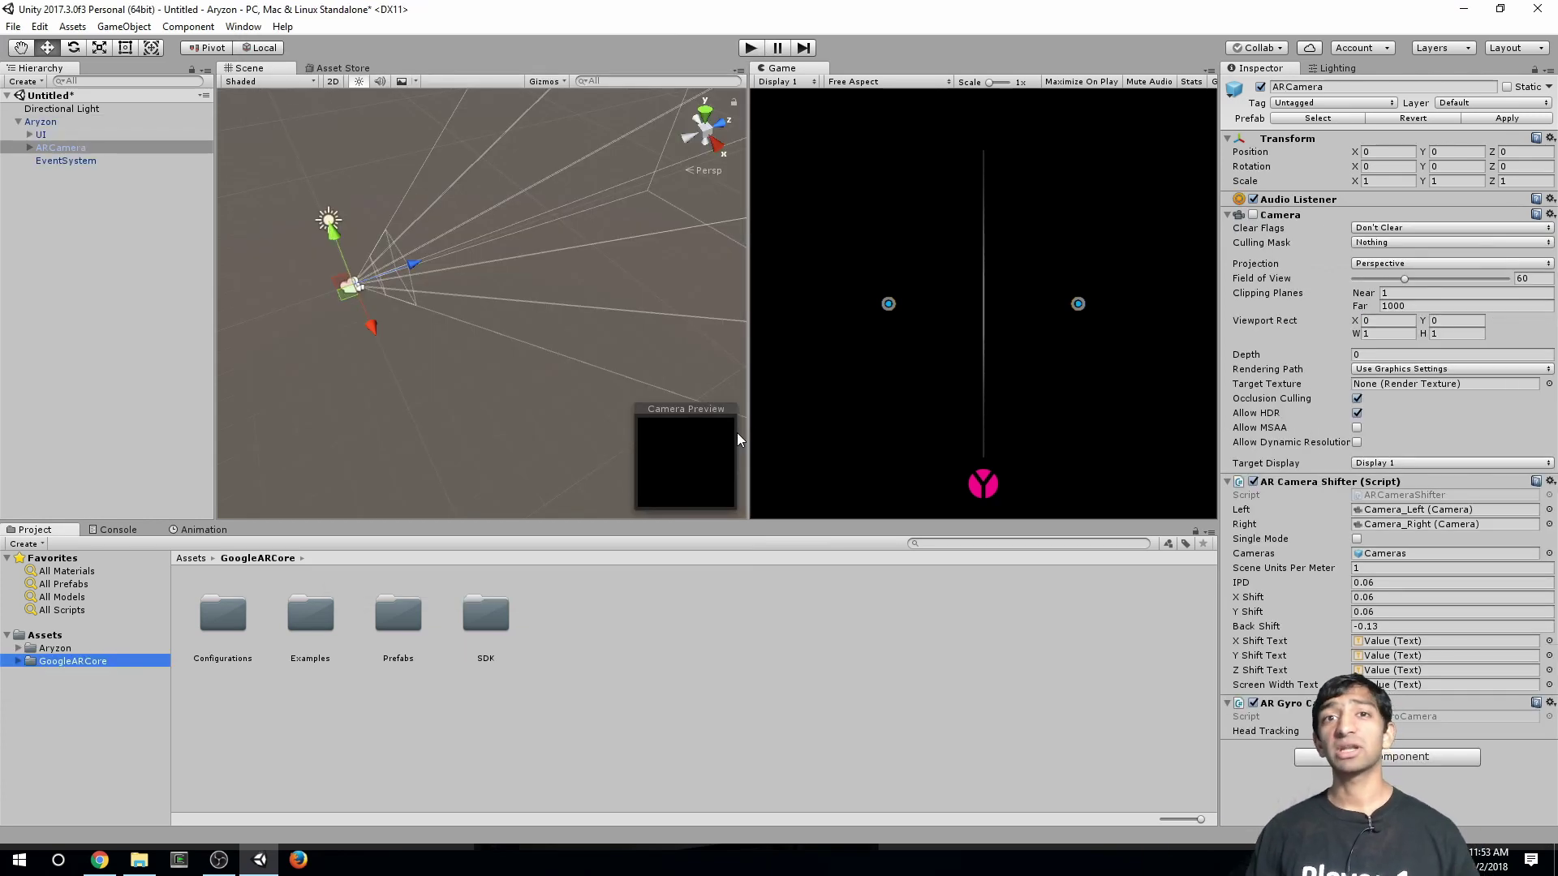
Add the ARCore Device prefab from the GoogleARCore Prefabs folder to the scene root and inspect its First Person Camera
{"action": "double_click", "coordinate": [380, 629]}
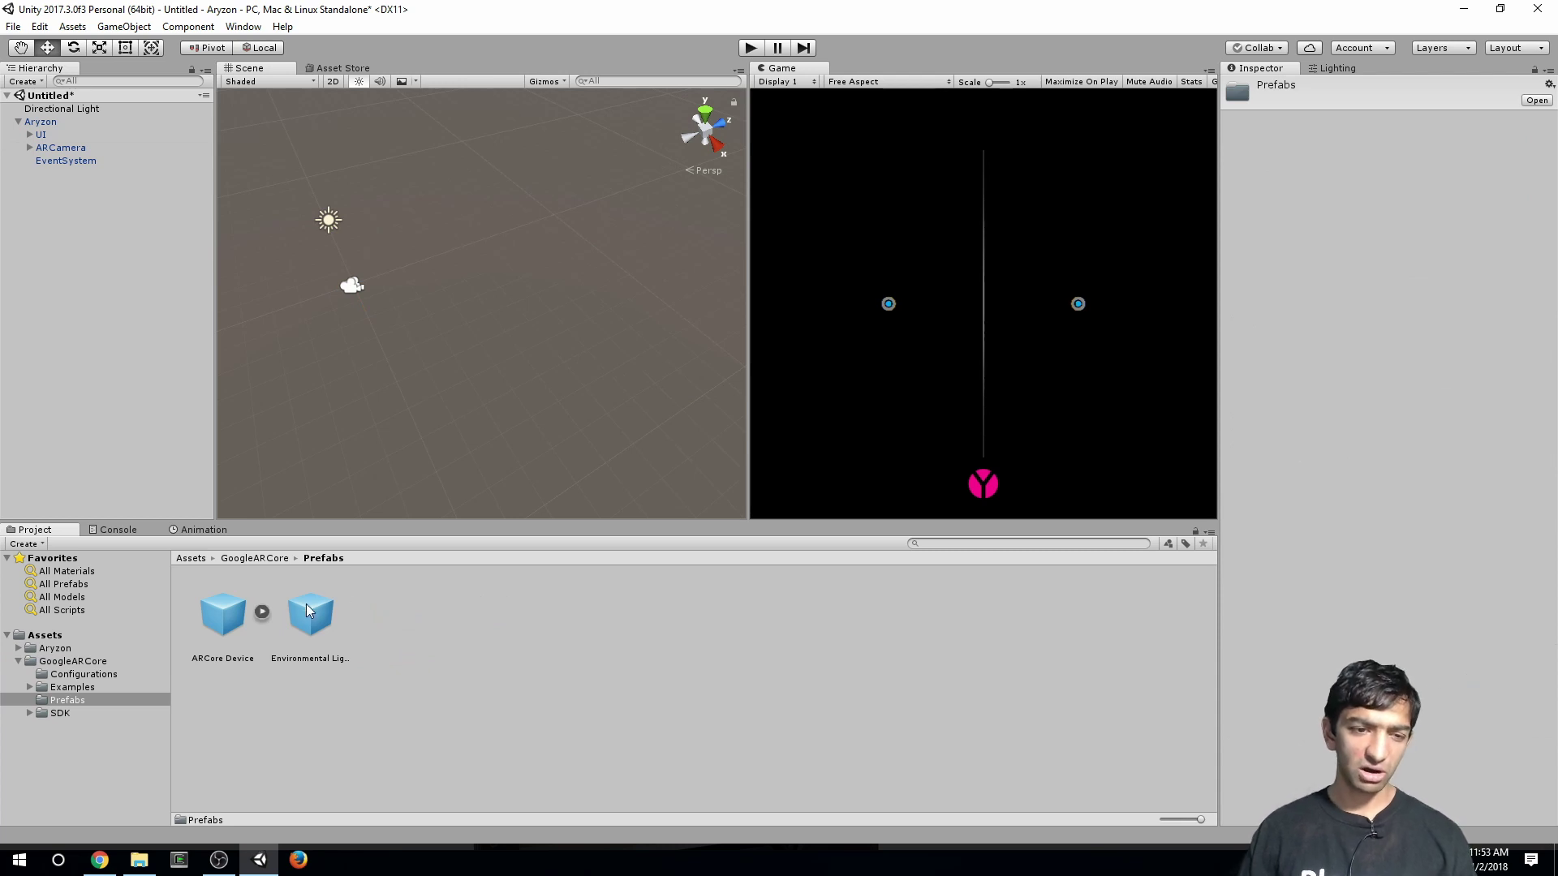
{"action": "left_click_drag", "start_coordinate": [222, 614], "coordinate": [35, 279]}
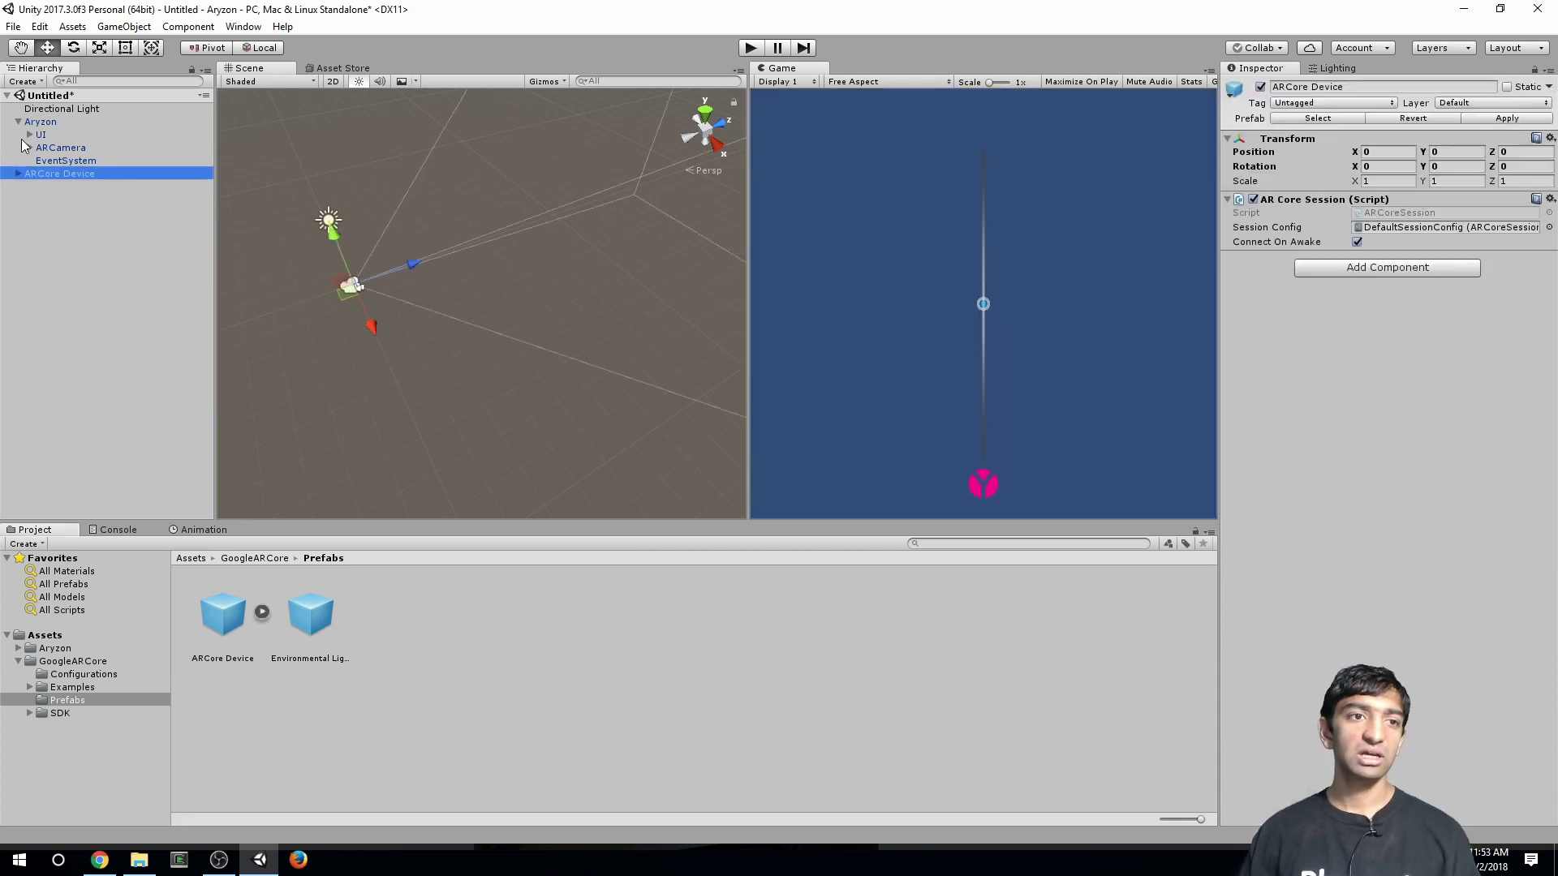
{"action": "left_click", "coordinate": [18, 121]}
{"action": "left_click", "coordinate": [18, 135]}
{"action": "left_click", "coordinate": [73, 149]}
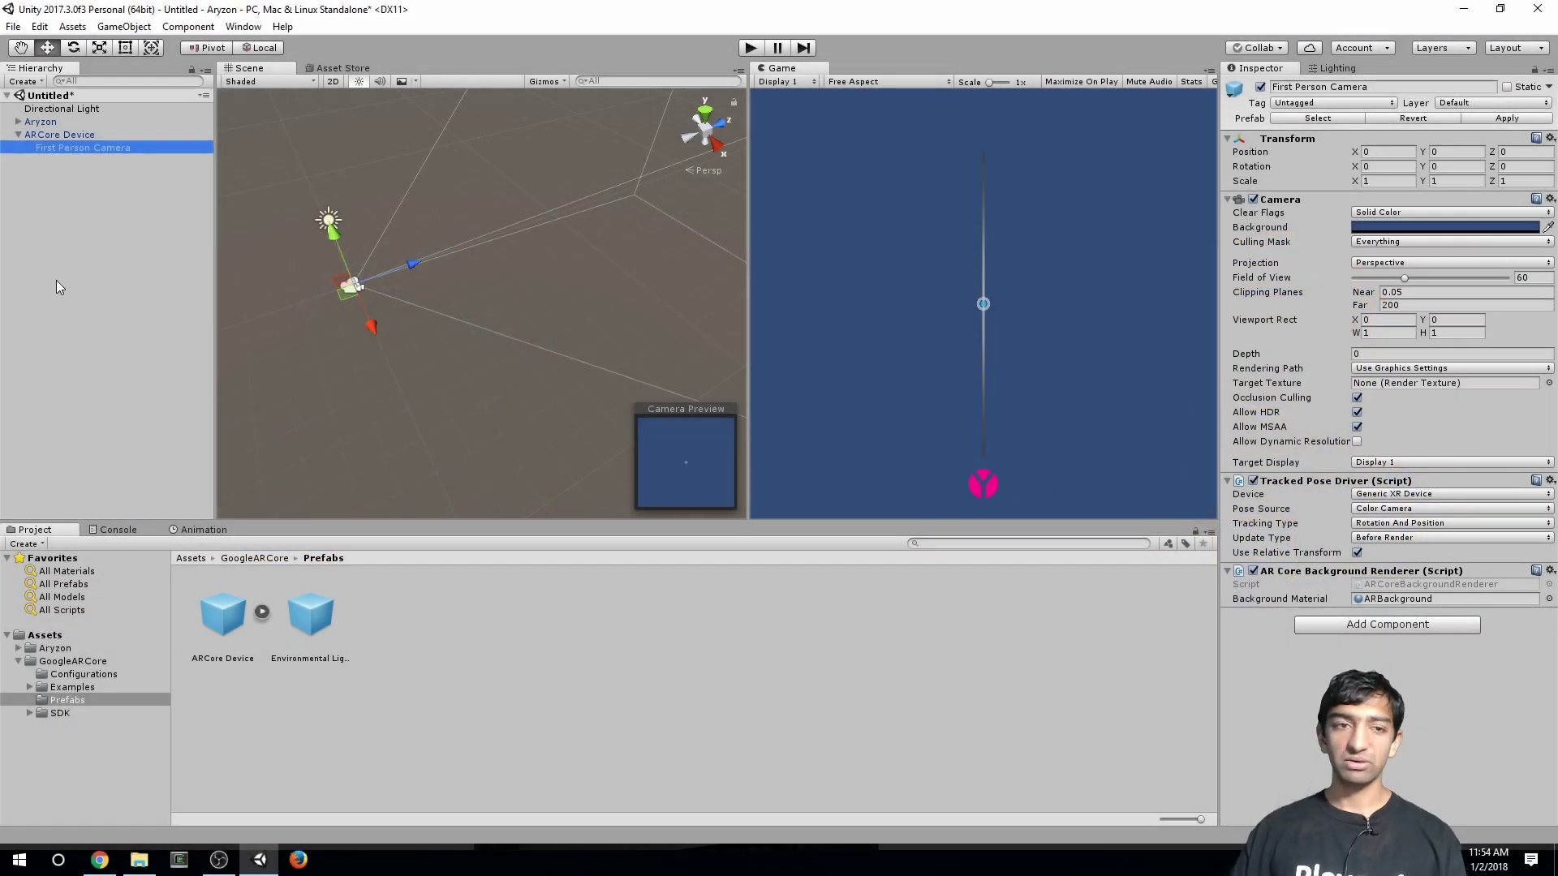
Copy the AR Core Session component from ARCore Device and paste it as a new component on the Aryzon object
{"action": "left_click", "coordinate": [66, 136]}
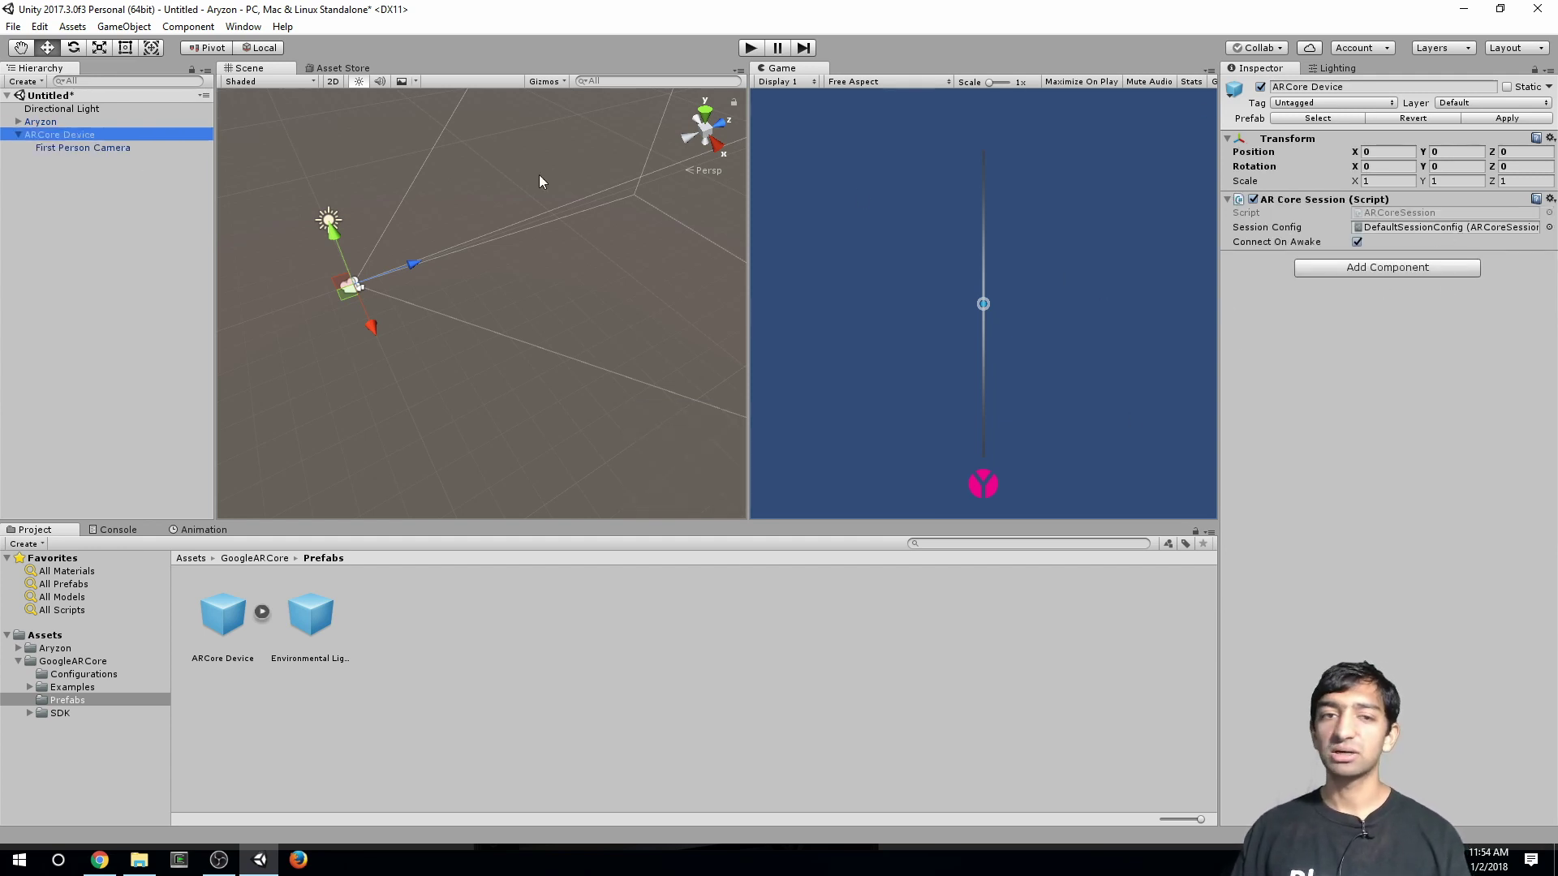
{"action": "left_click", "coordinate": [64, 119]}
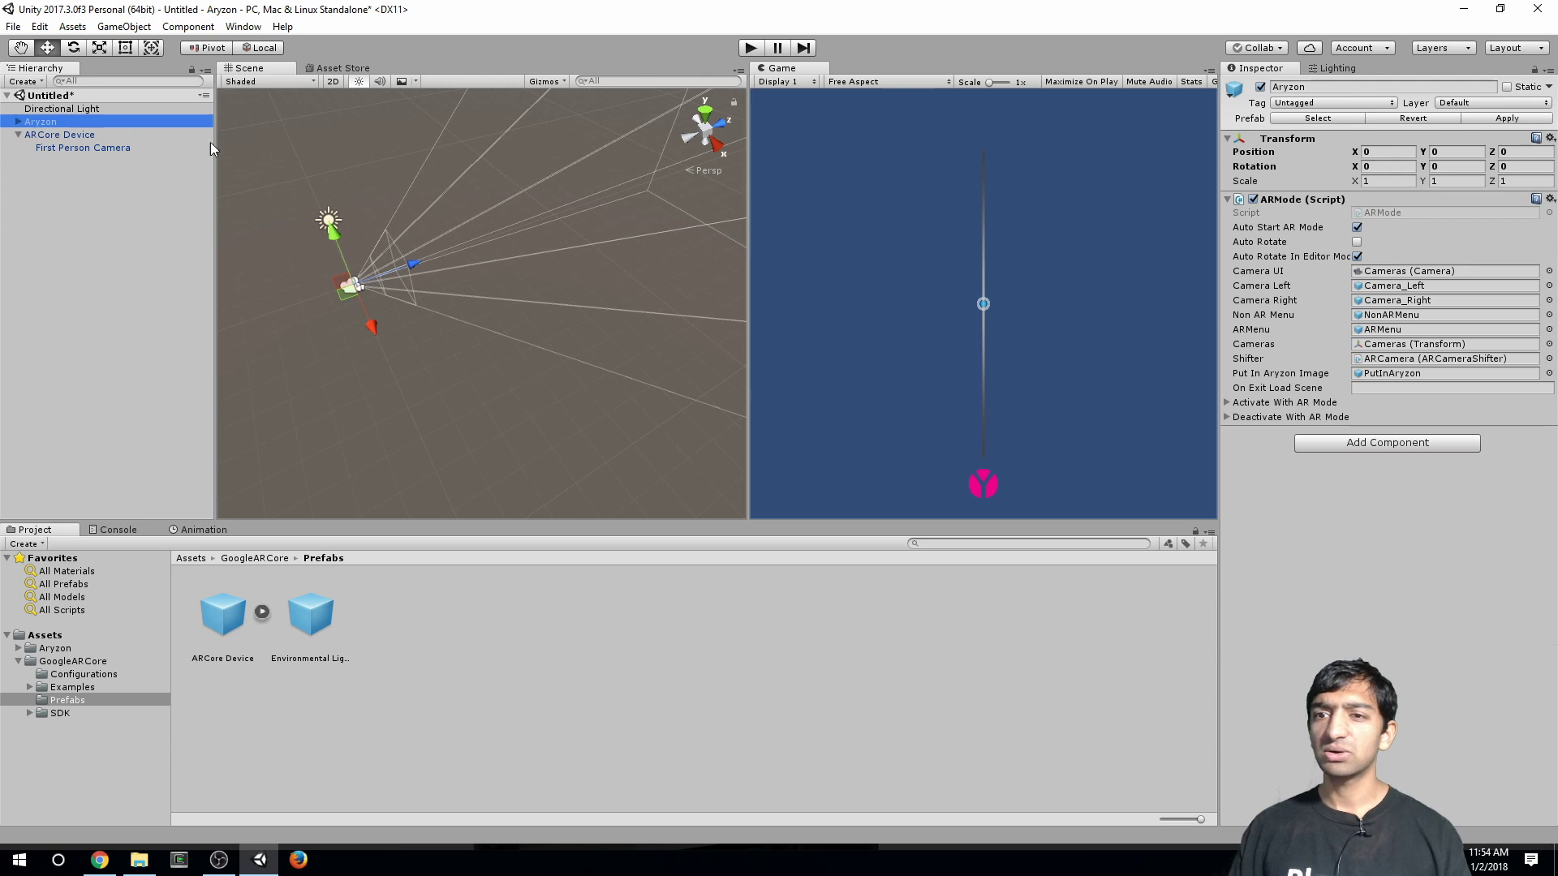
{"action": "left_click", "coordinate": [95, 134]}
{"action": "right_click", "coordinate": [1290, 199]}
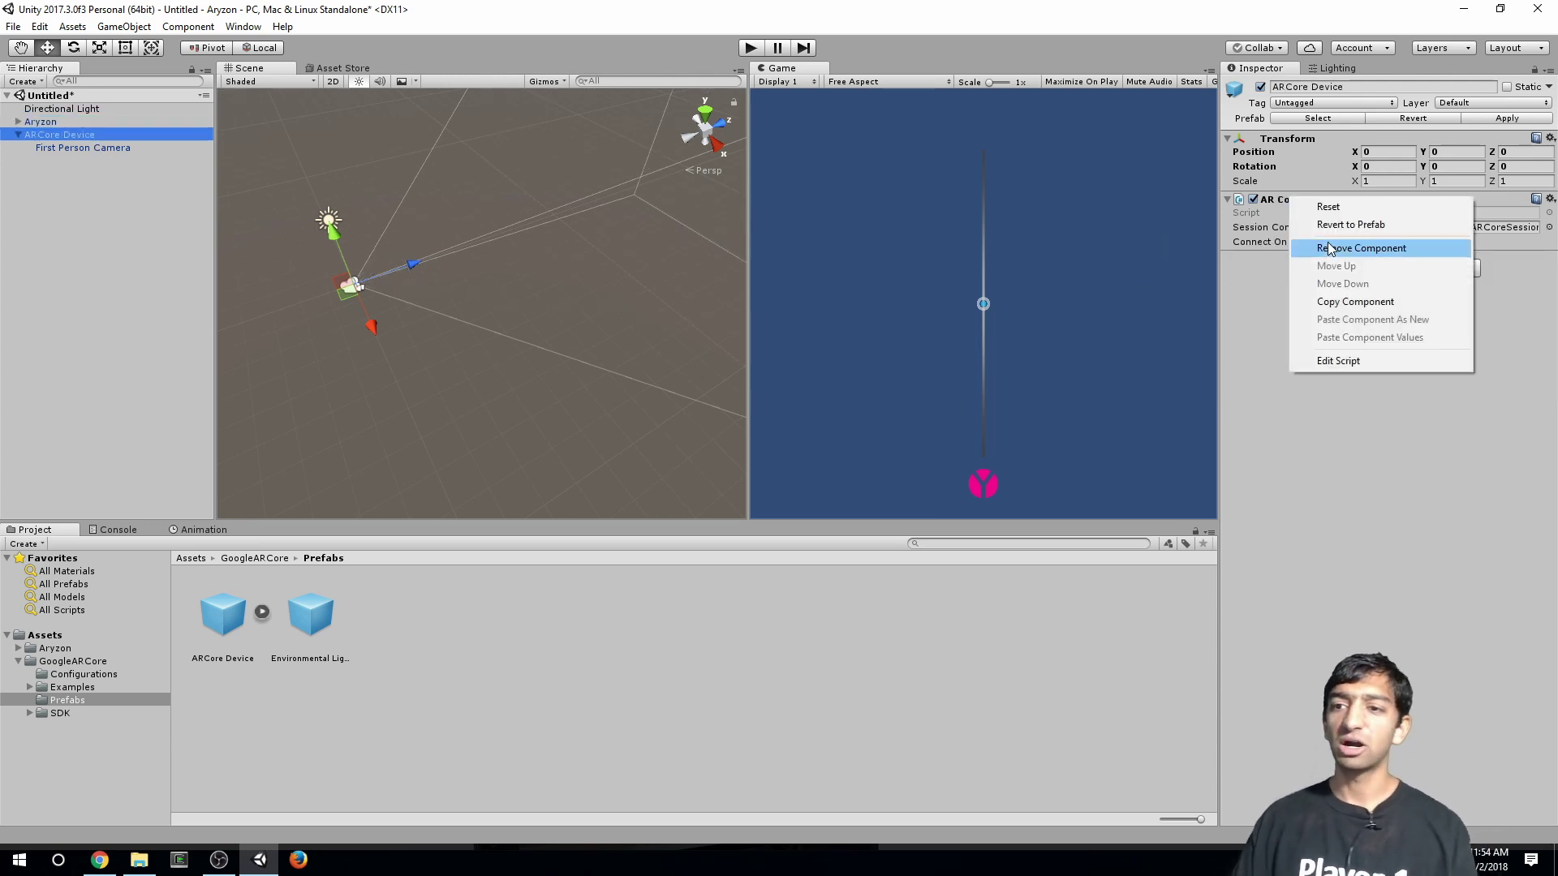
{"action": "left_click", "coordinate": [1354, 302]}
{"action": "left_click", "coordinate": [133, 119]}
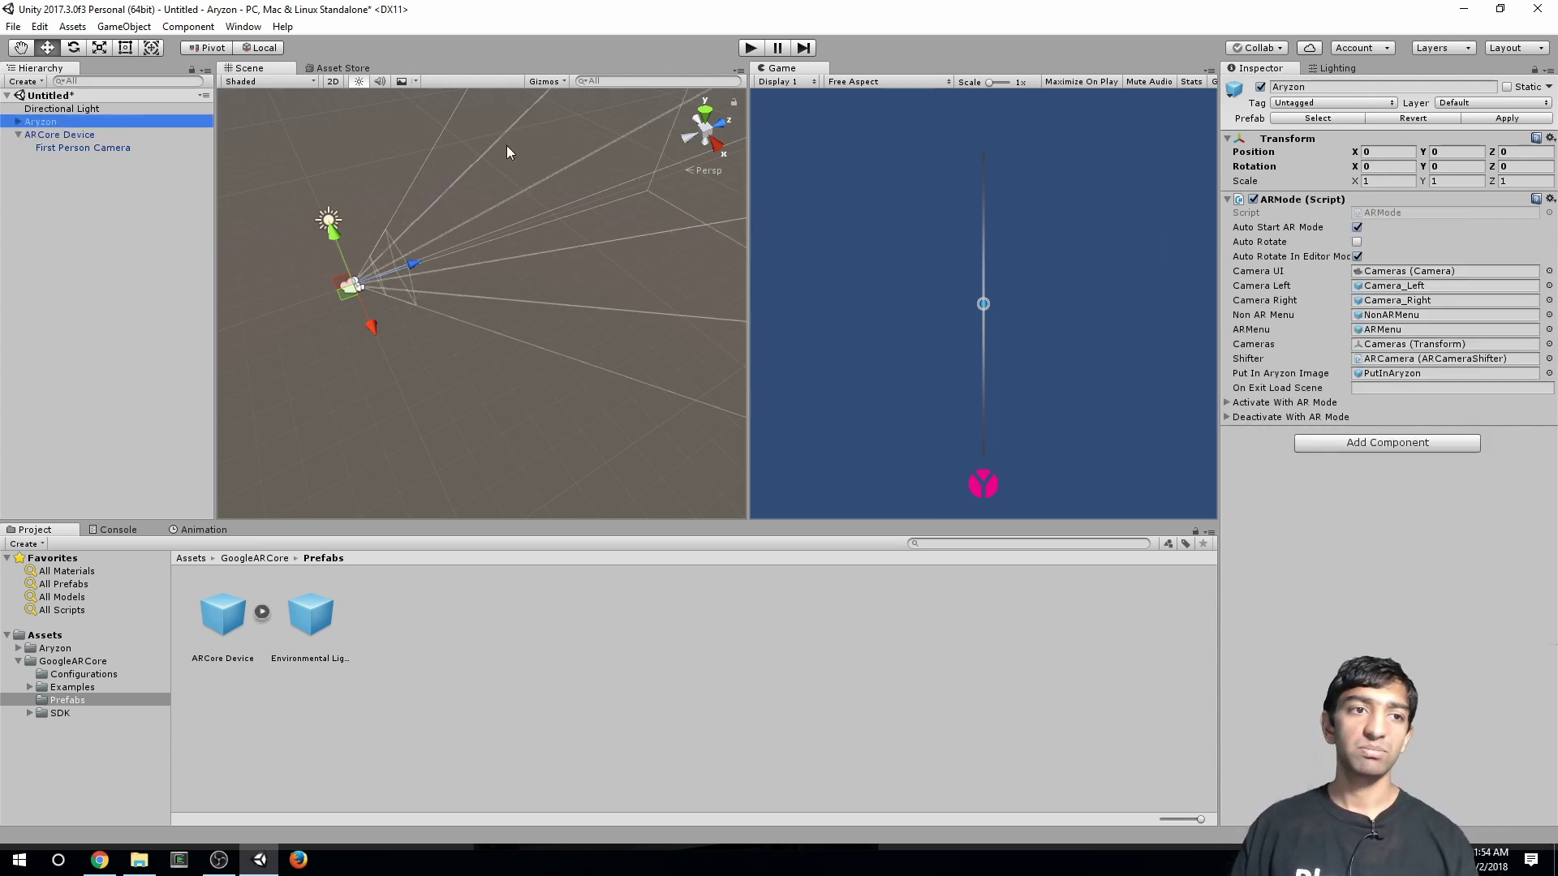
{"action": "right_click", "coordinate": [1247, 201]}
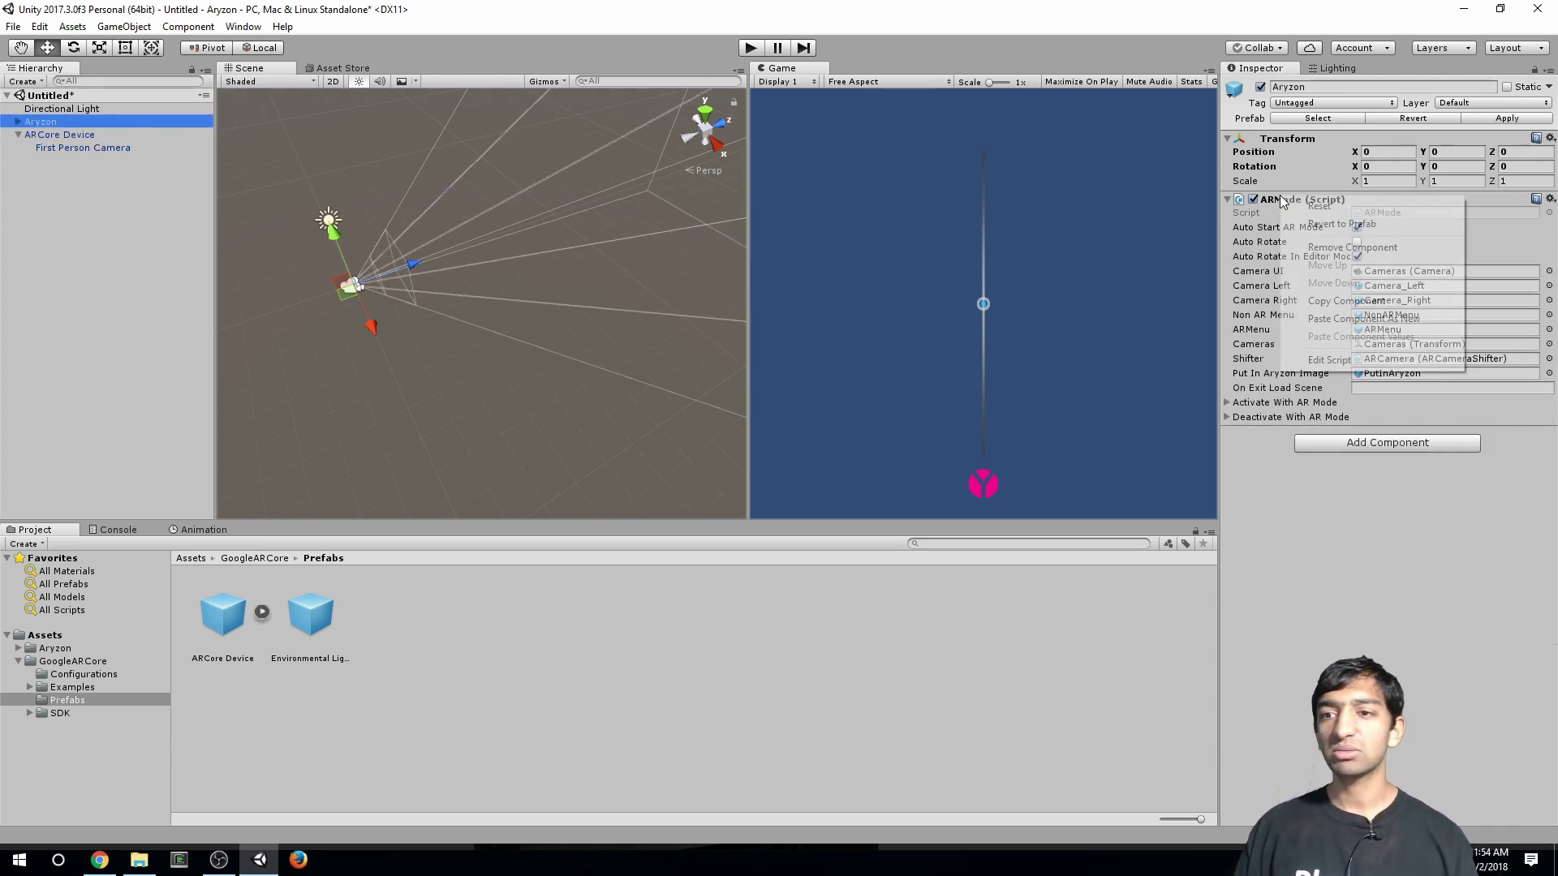
{"action": "left_click", "coordinate": [1364, 319]}
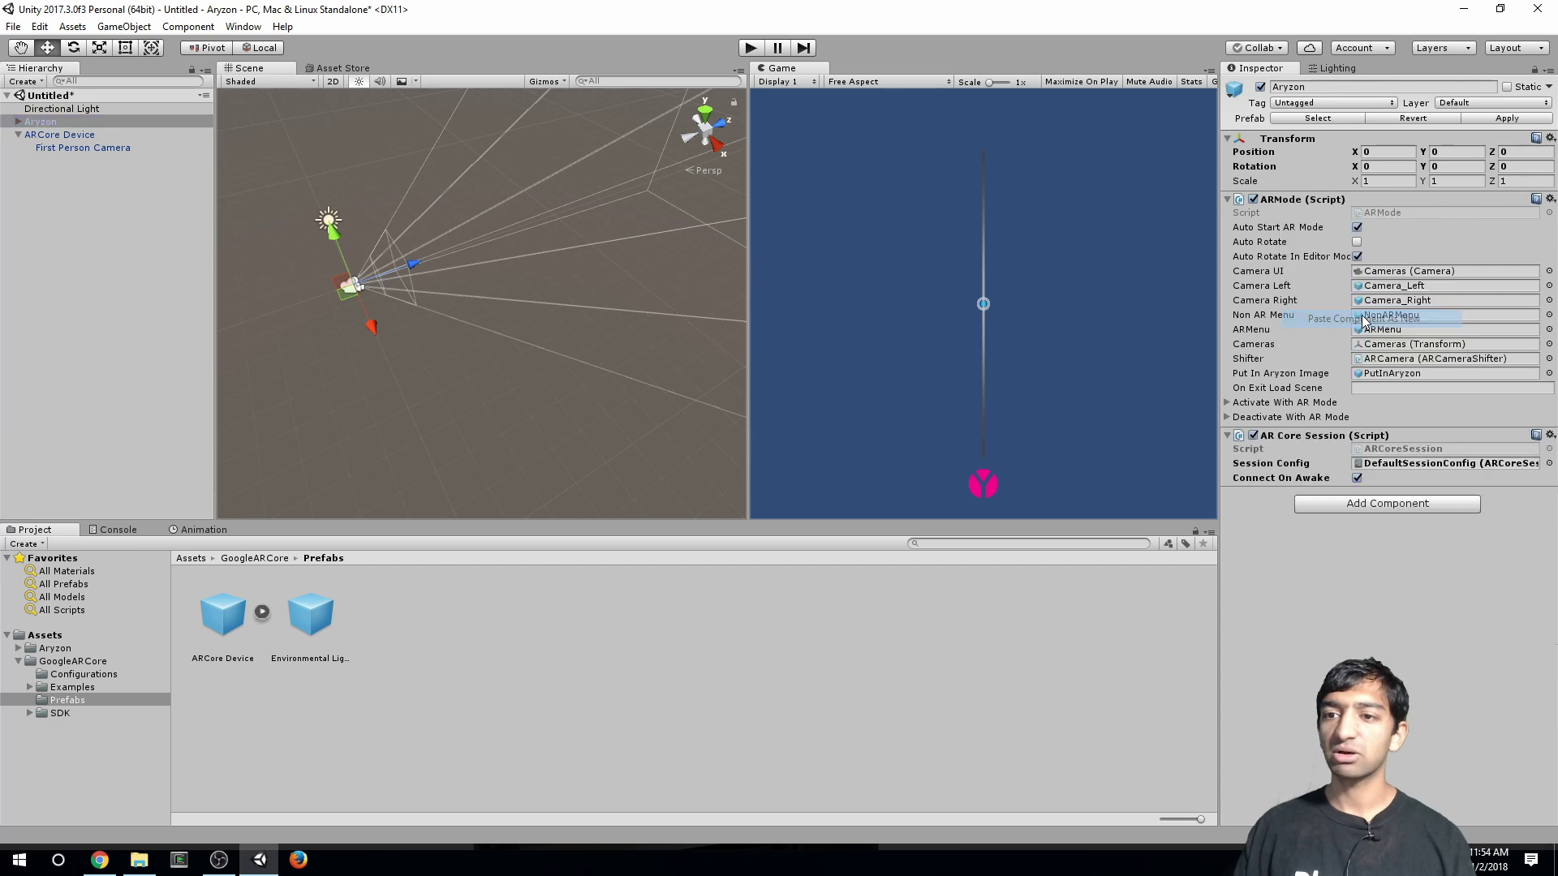
Copy the Tracked Pose Driver component from First Person Camera and paste it as a new component on Aryzon's ARCamera
{"action": "left_click", "coordinate": [18, 121]}
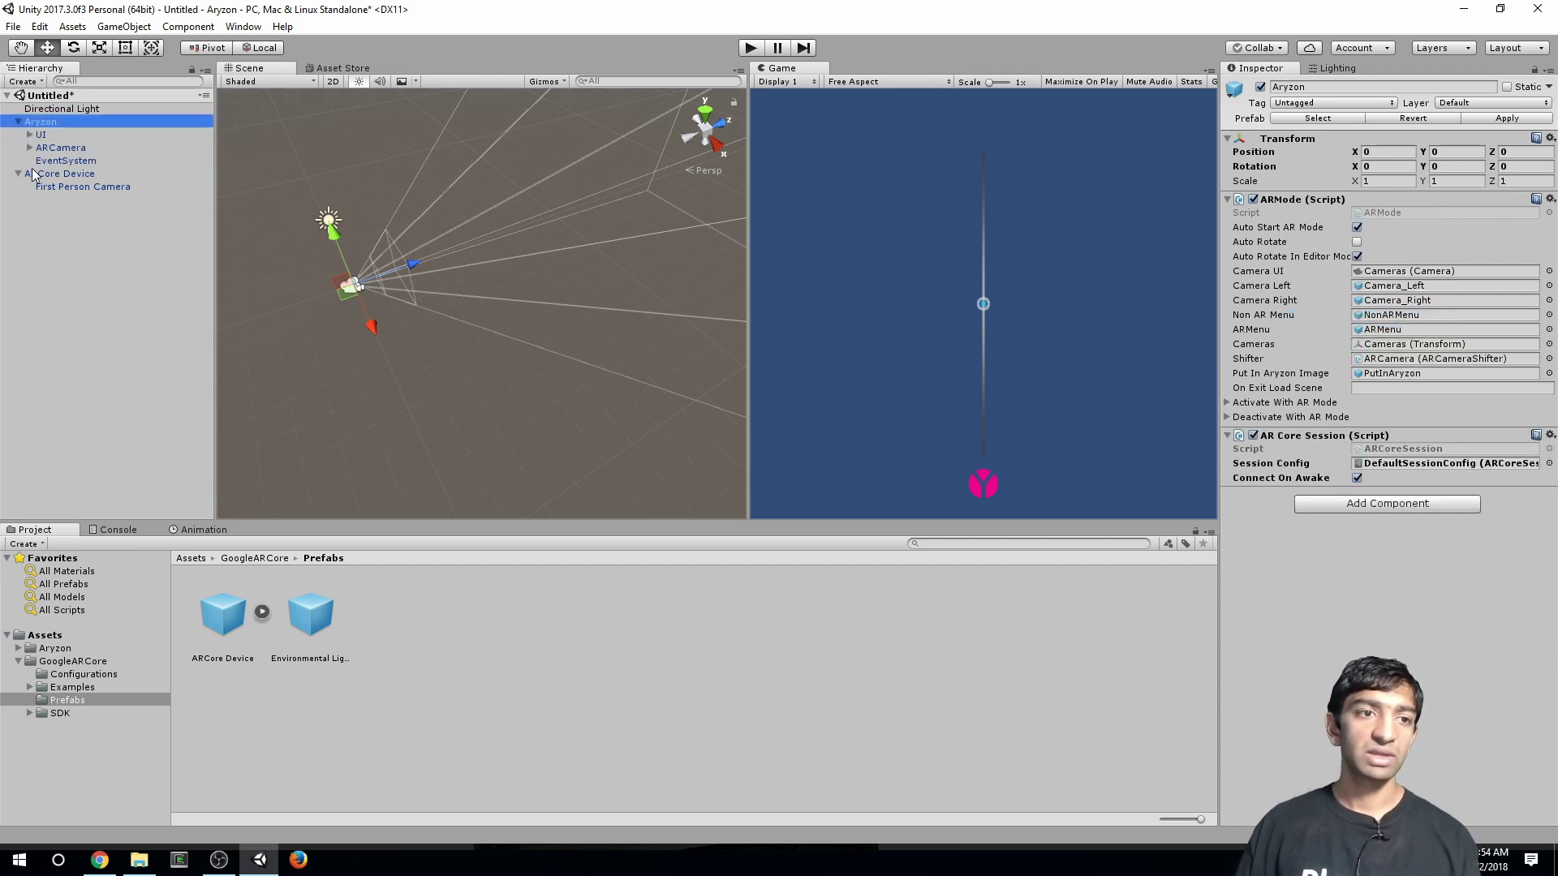
{"action": "left_click", "coordinate": [72, 185]}
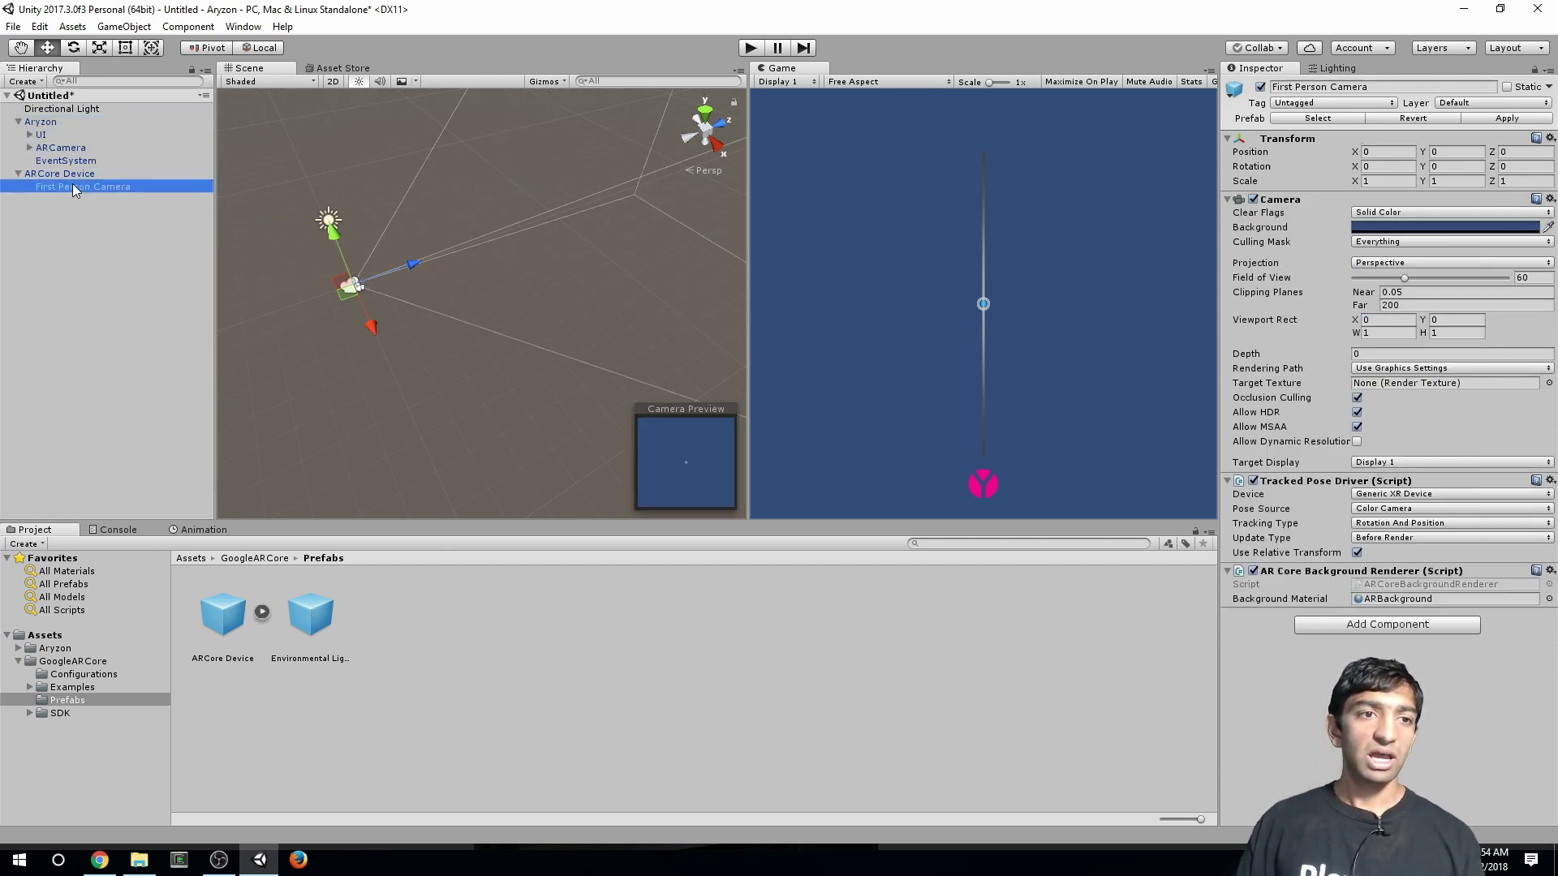
{"action": "right_click", "coordinate": [1303, 479]}
{"action": "left_click", "coordinate": [1371, 584]}
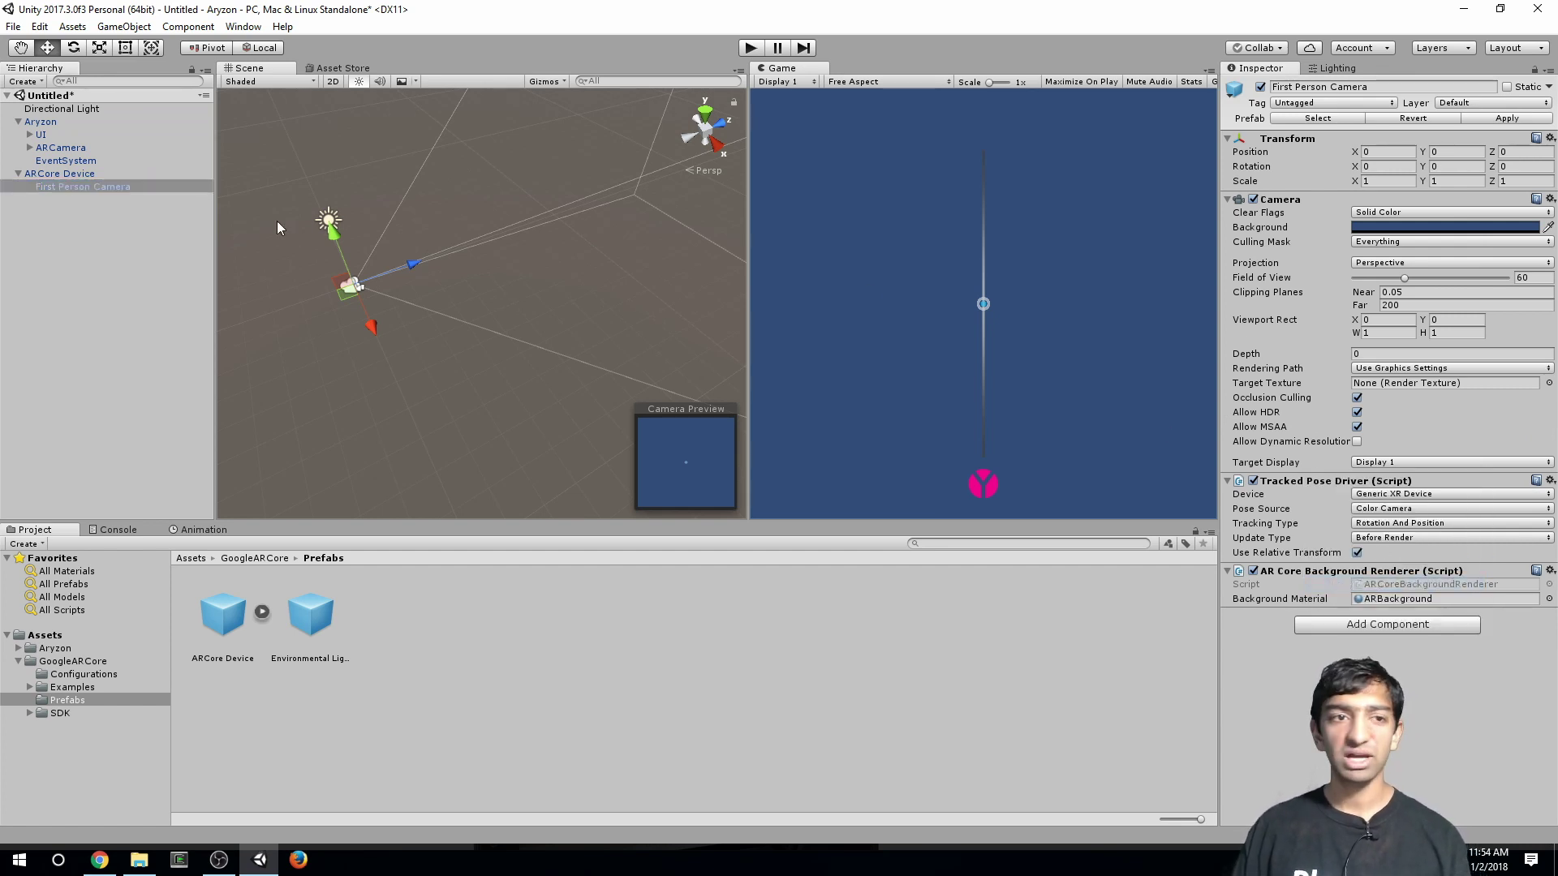
{"action": "left_click", "coordinate": [62, 148]}
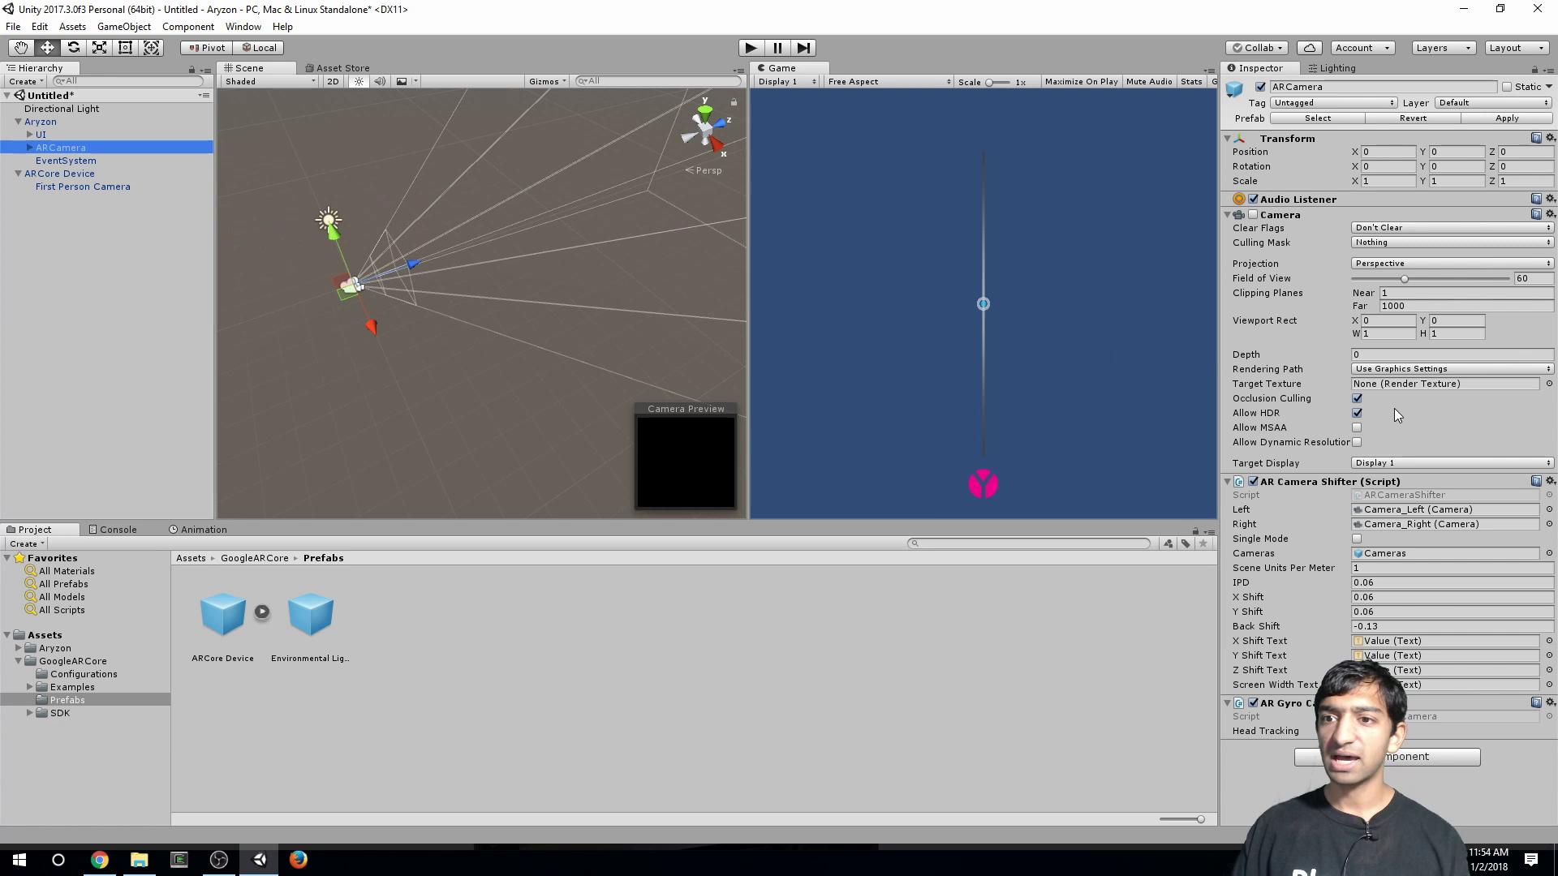
{"action": "right_click", "coordinate": [1302, 703]}
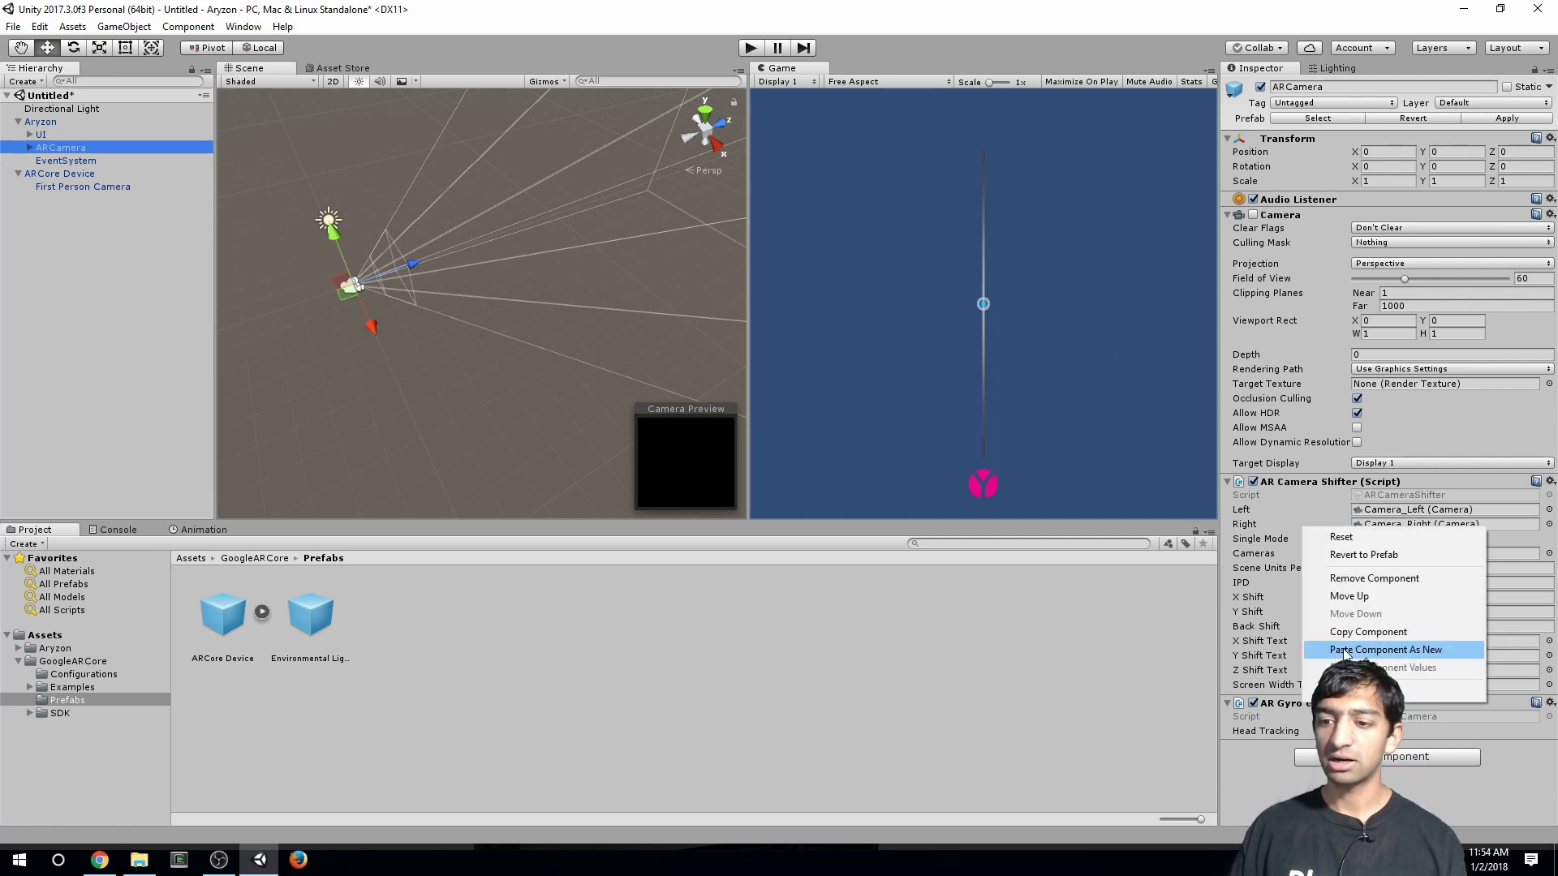
{"action": "left_click", "coordinate": [1396, 650]}
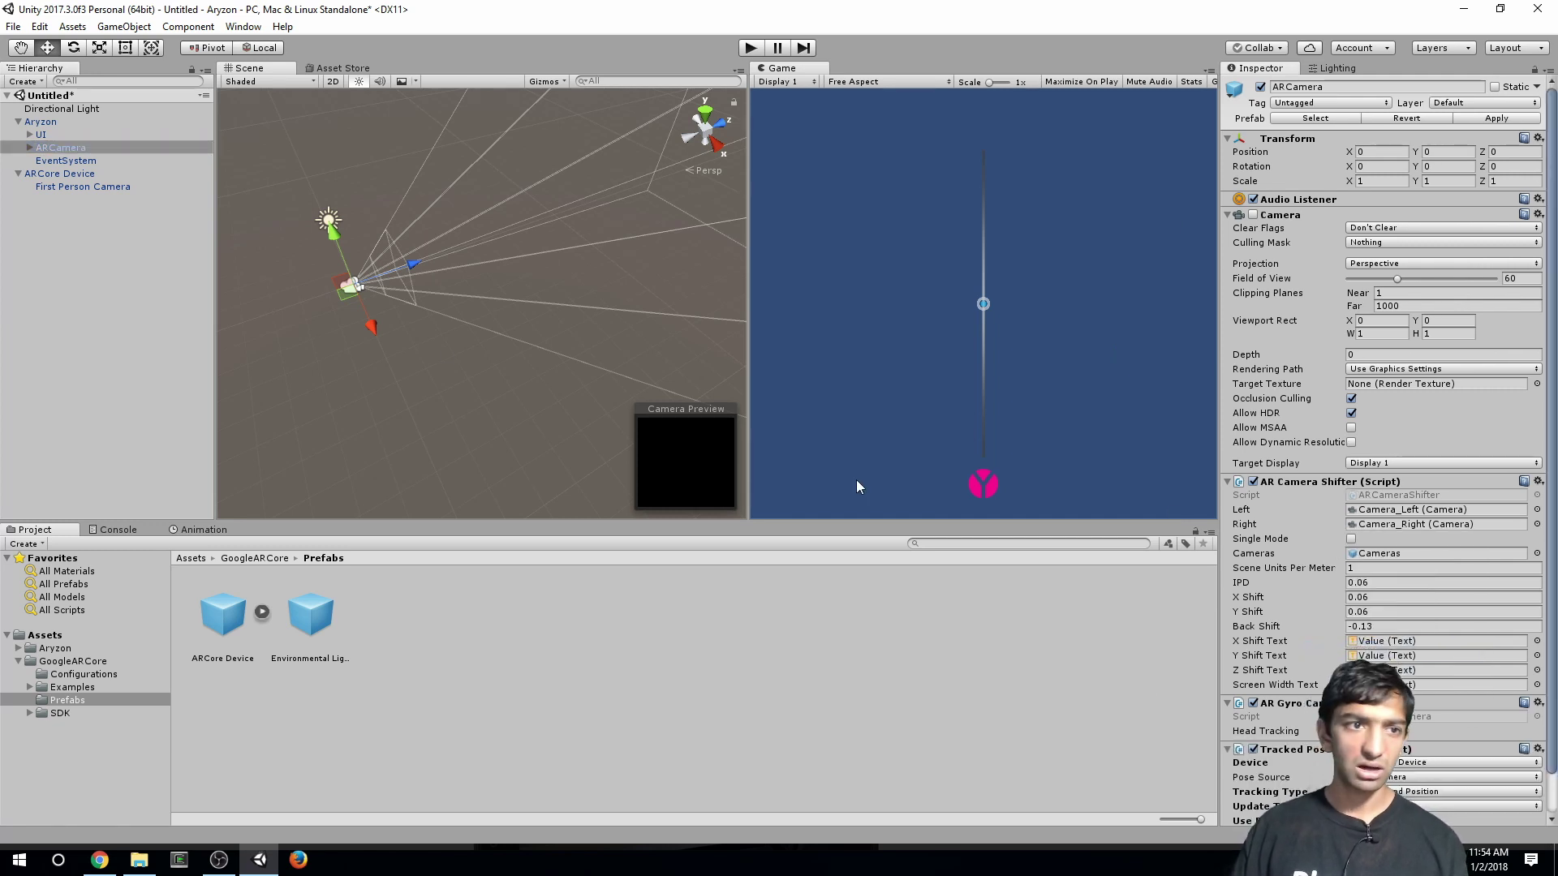
Look at the left and right cameras nested under ARCamera, and remove the AR Gyro Camera script from ARCamera
{"action": "left_click", "coordinate": [29, 147]}
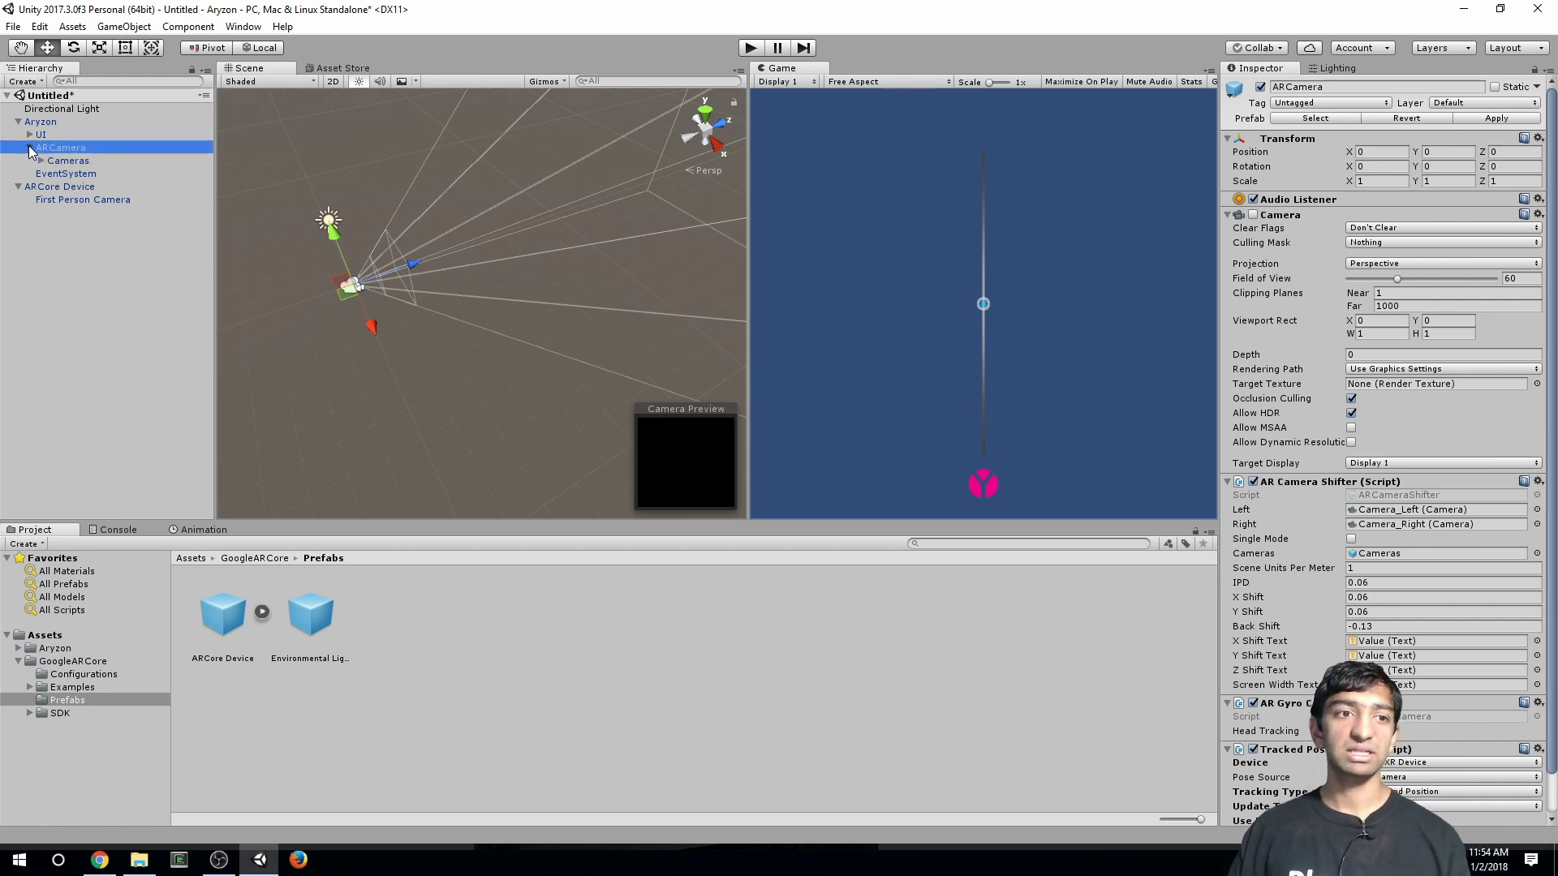
{"action": "left_click", "coordinate": [41, 160]}
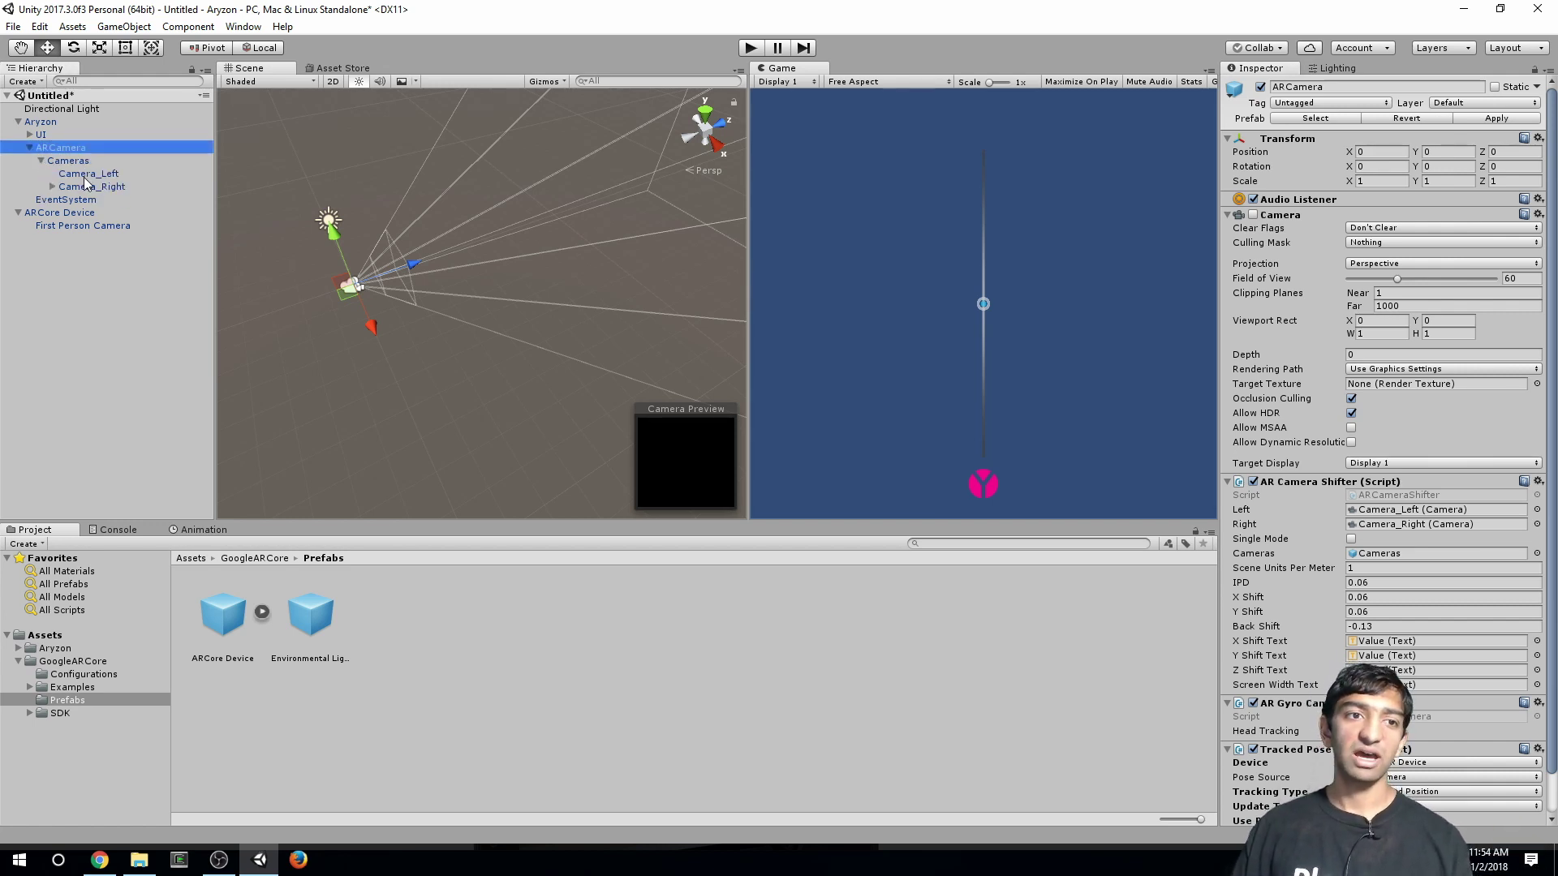
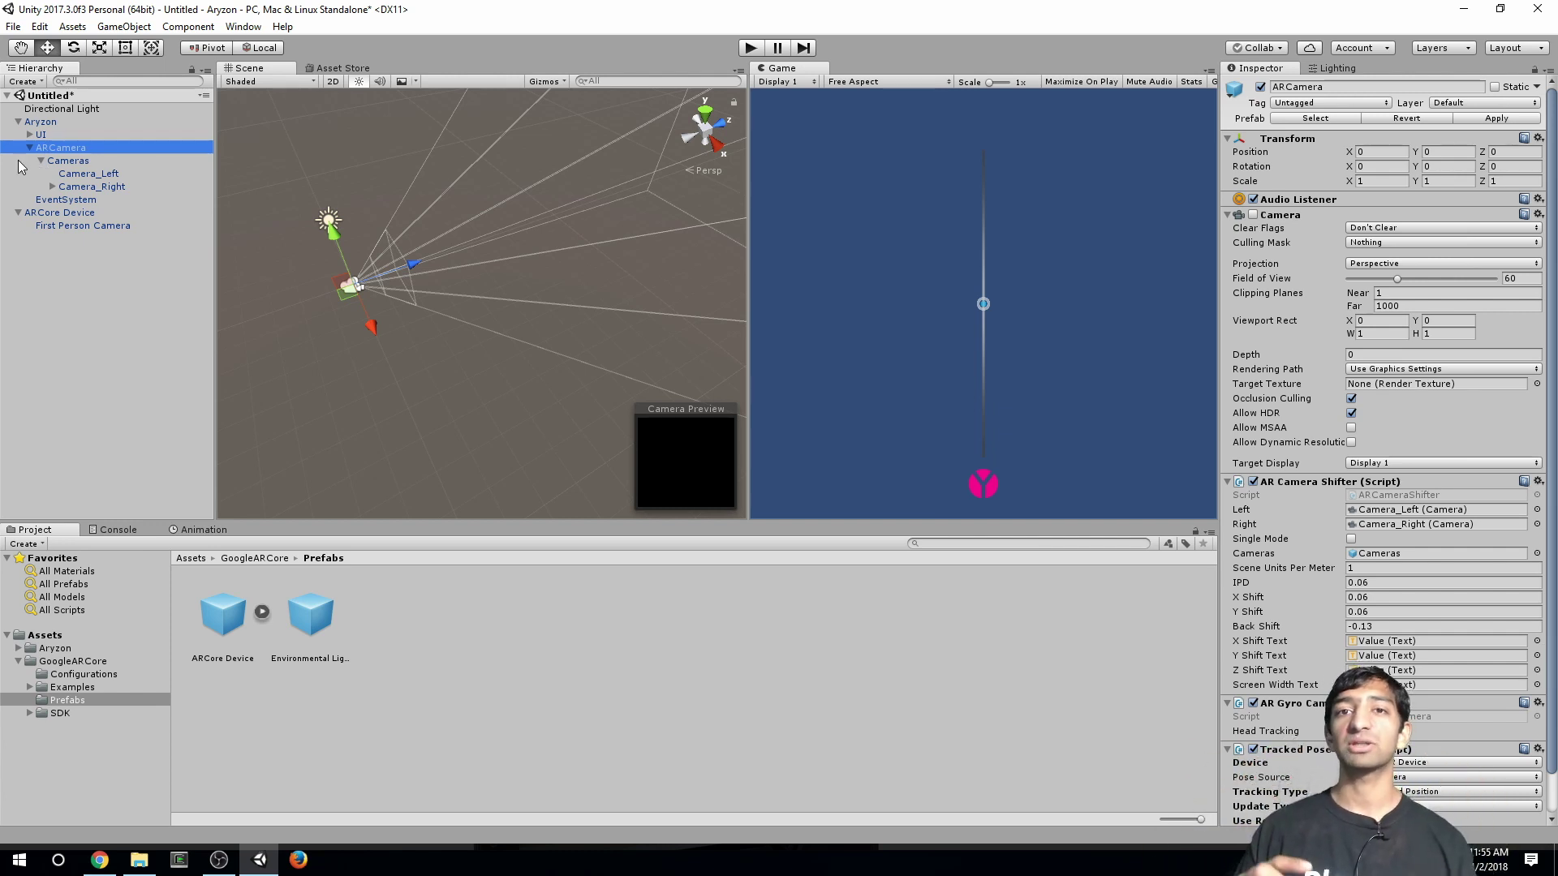
{"action": "left_click", "coordinate": [42, 161]}
{"action": "scroll", "coordinate": [1284, 568], "scroll_direction": "down", "scroll_amount": 3}
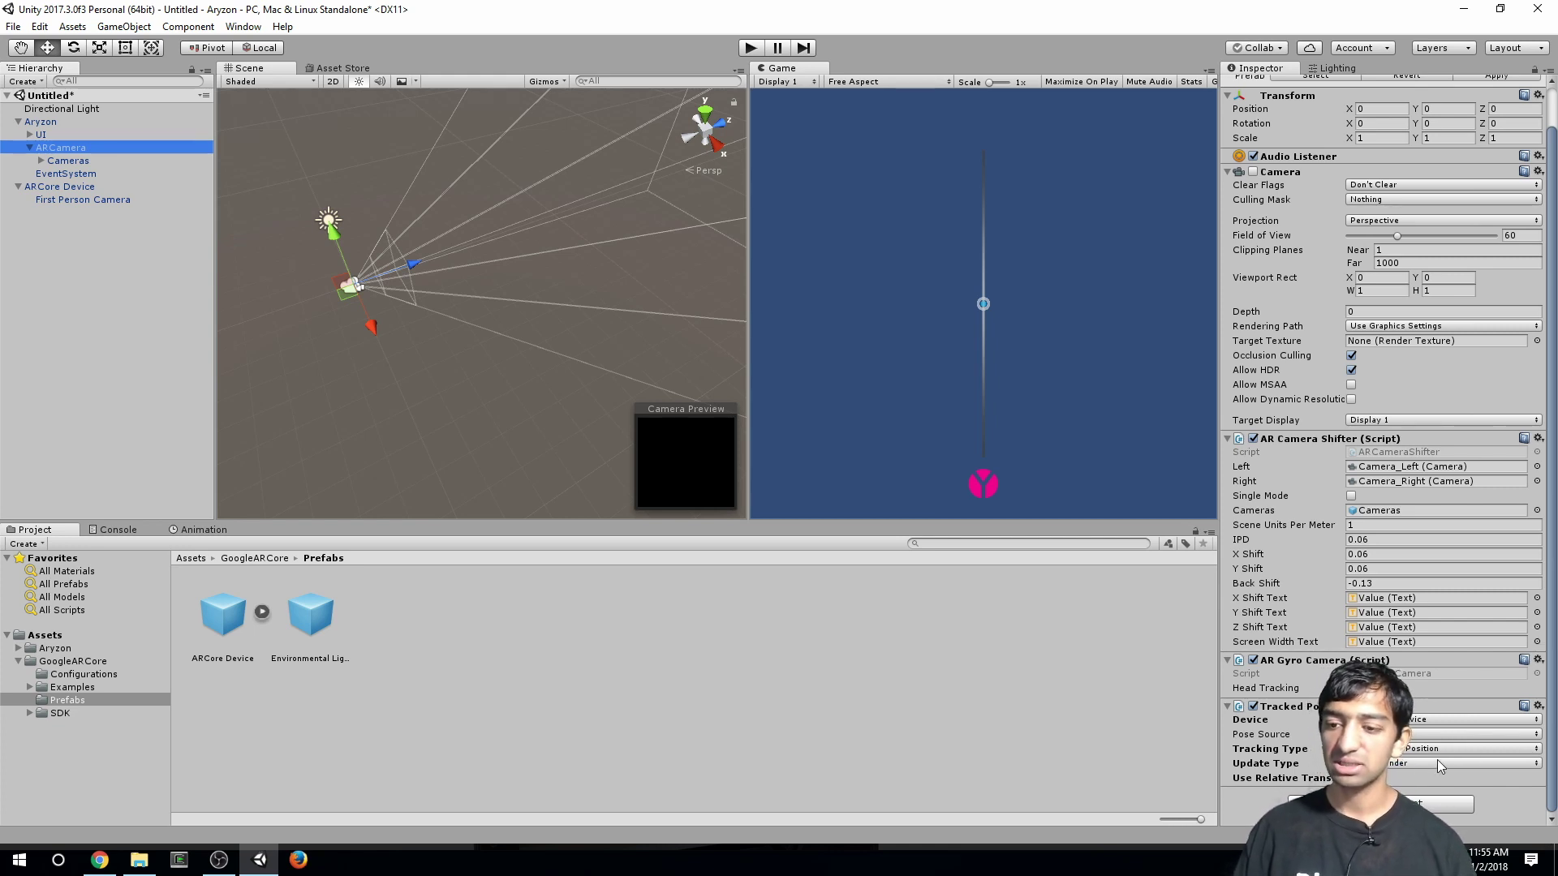
{"action": "right_click", "coordinate": [1297, 664]}
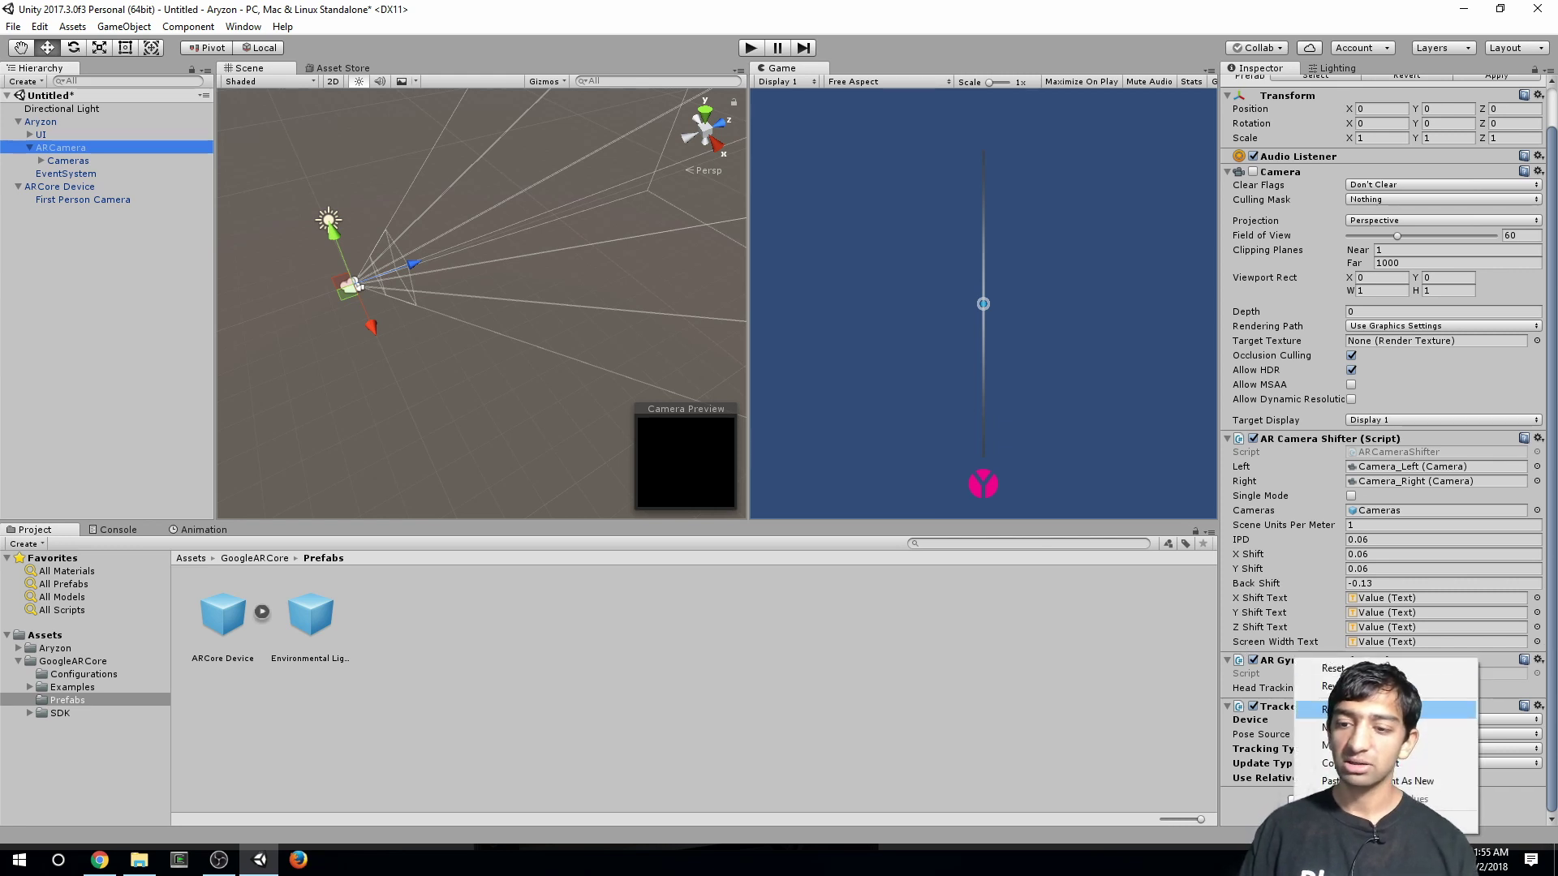
{"action": "left_click", "coordinate": [1338, 710]}
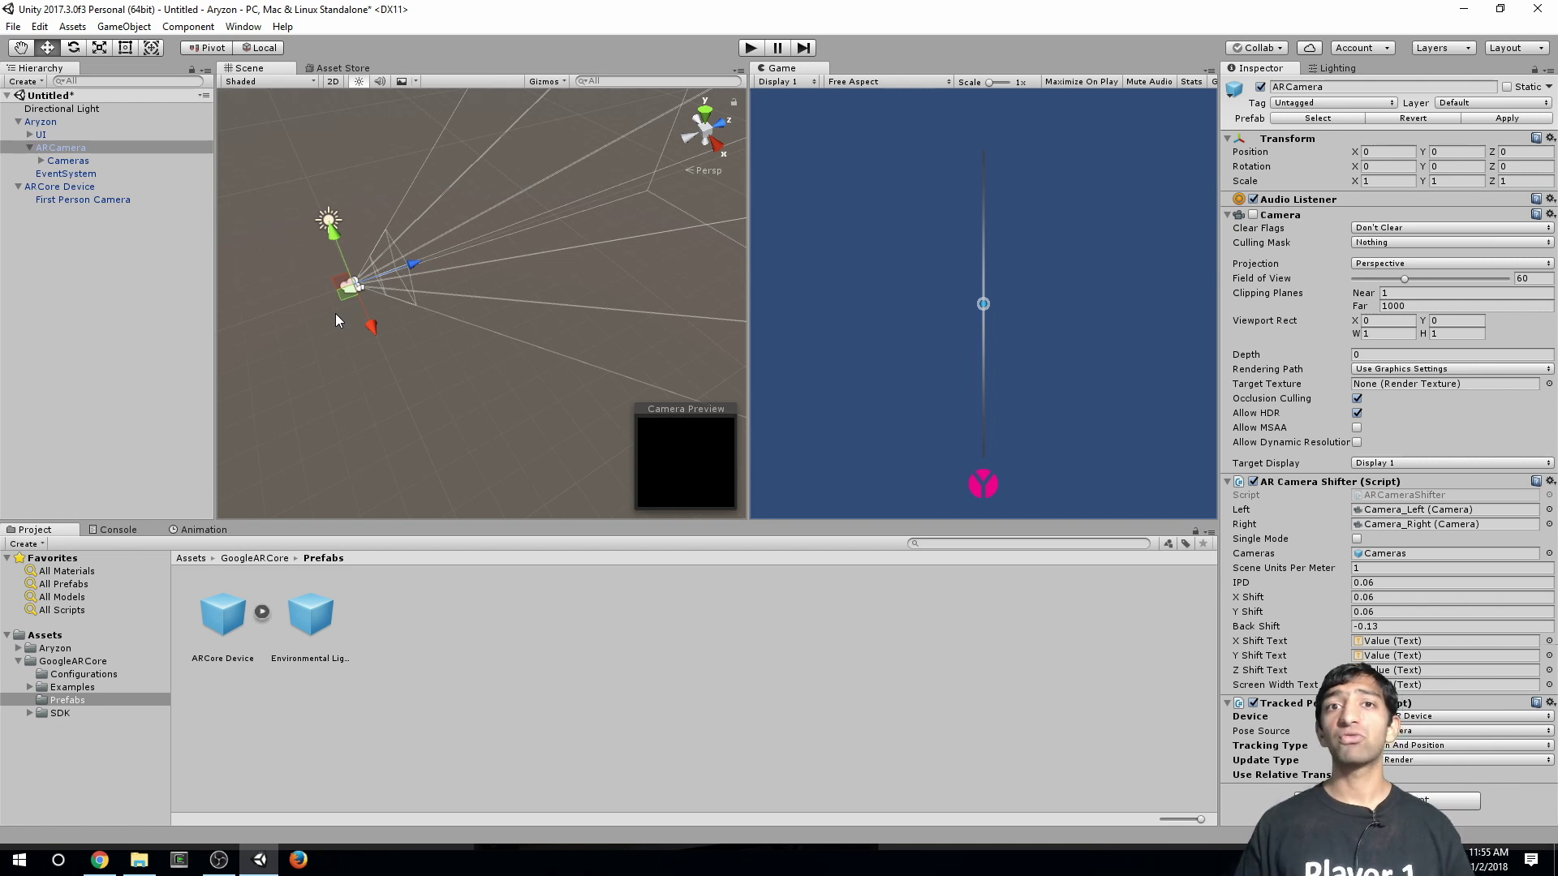
Save the scene as TestARcore in the project's Assets folder
{"action": "key", "text": "ctrl+s"}
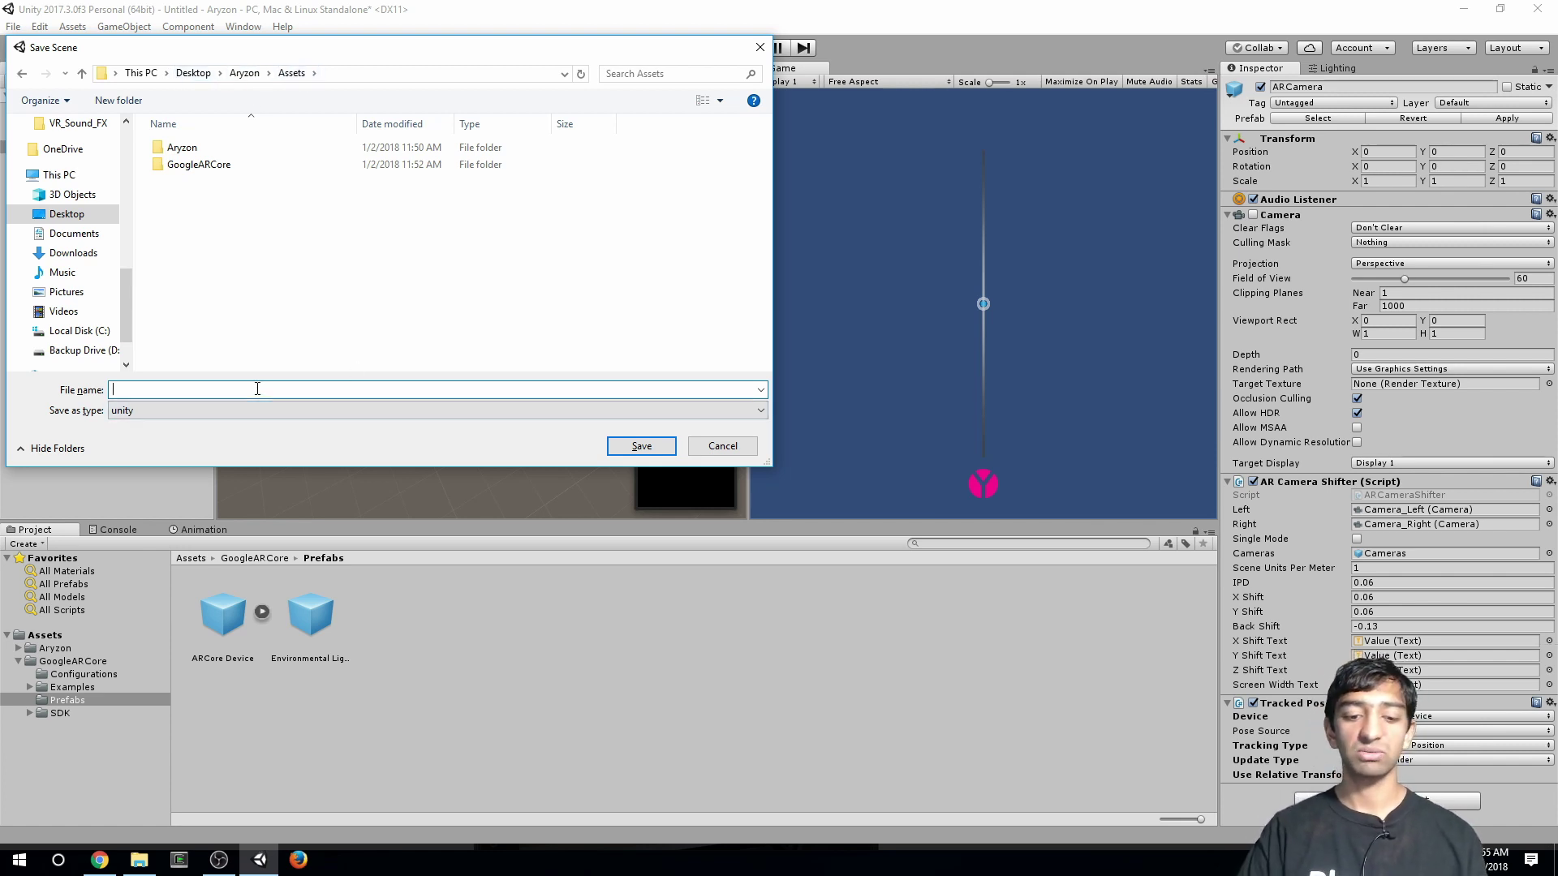
{"action": "type", "text": "TestARcore"}
{"action": "key", "text": "Return"}
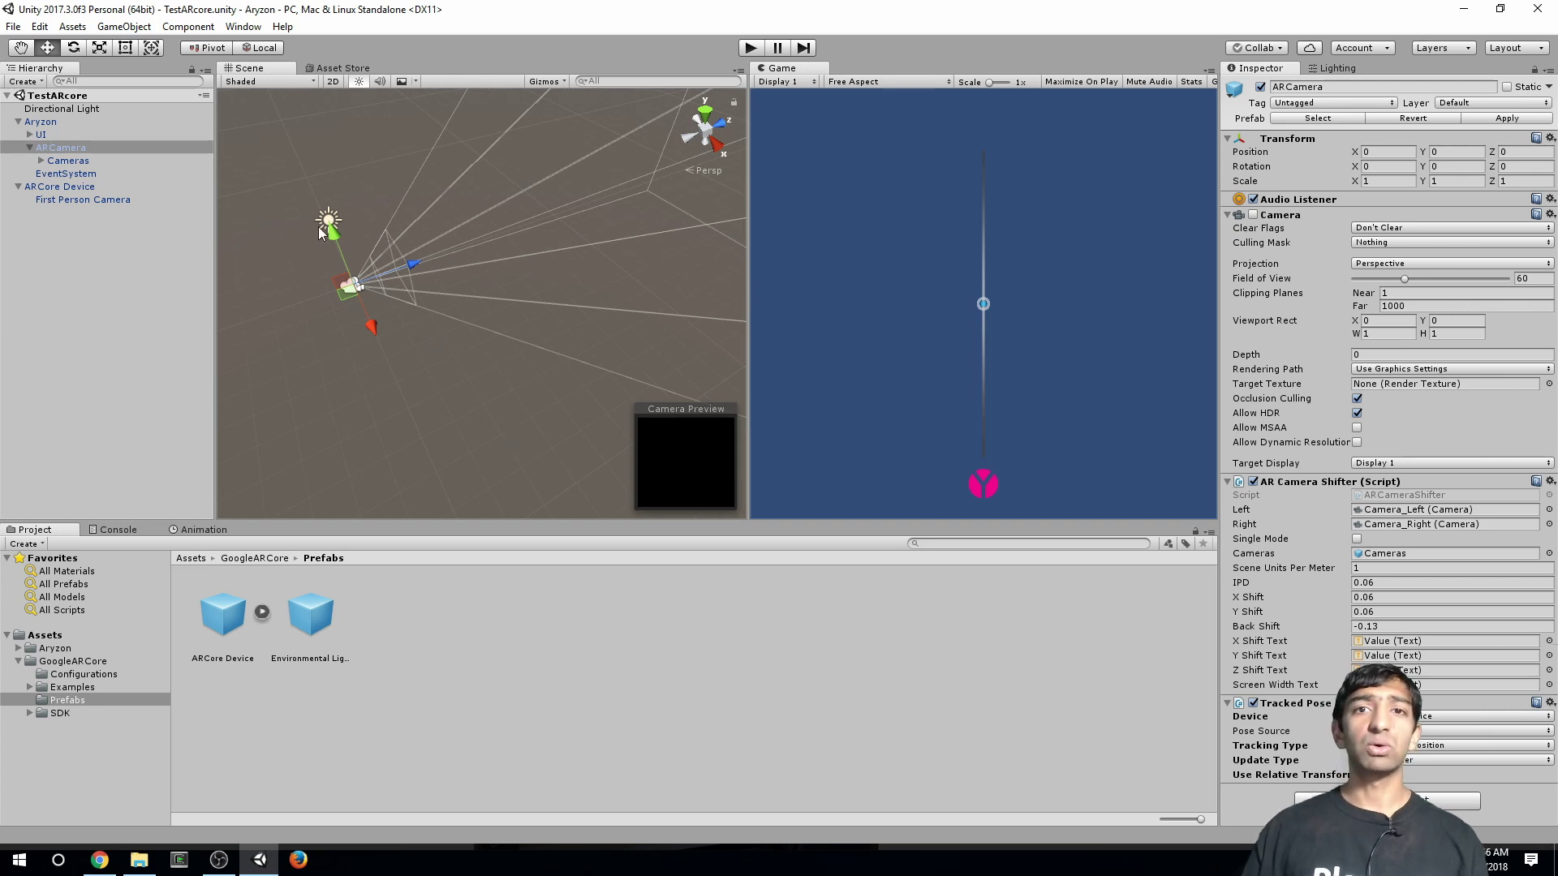
Add the open TestARcore scene to the build and switch the build platform to Android
{"action": "left_click", "coordinate": [13, 26]}
{"action": "left_click", "coordinate": [84, 188]}
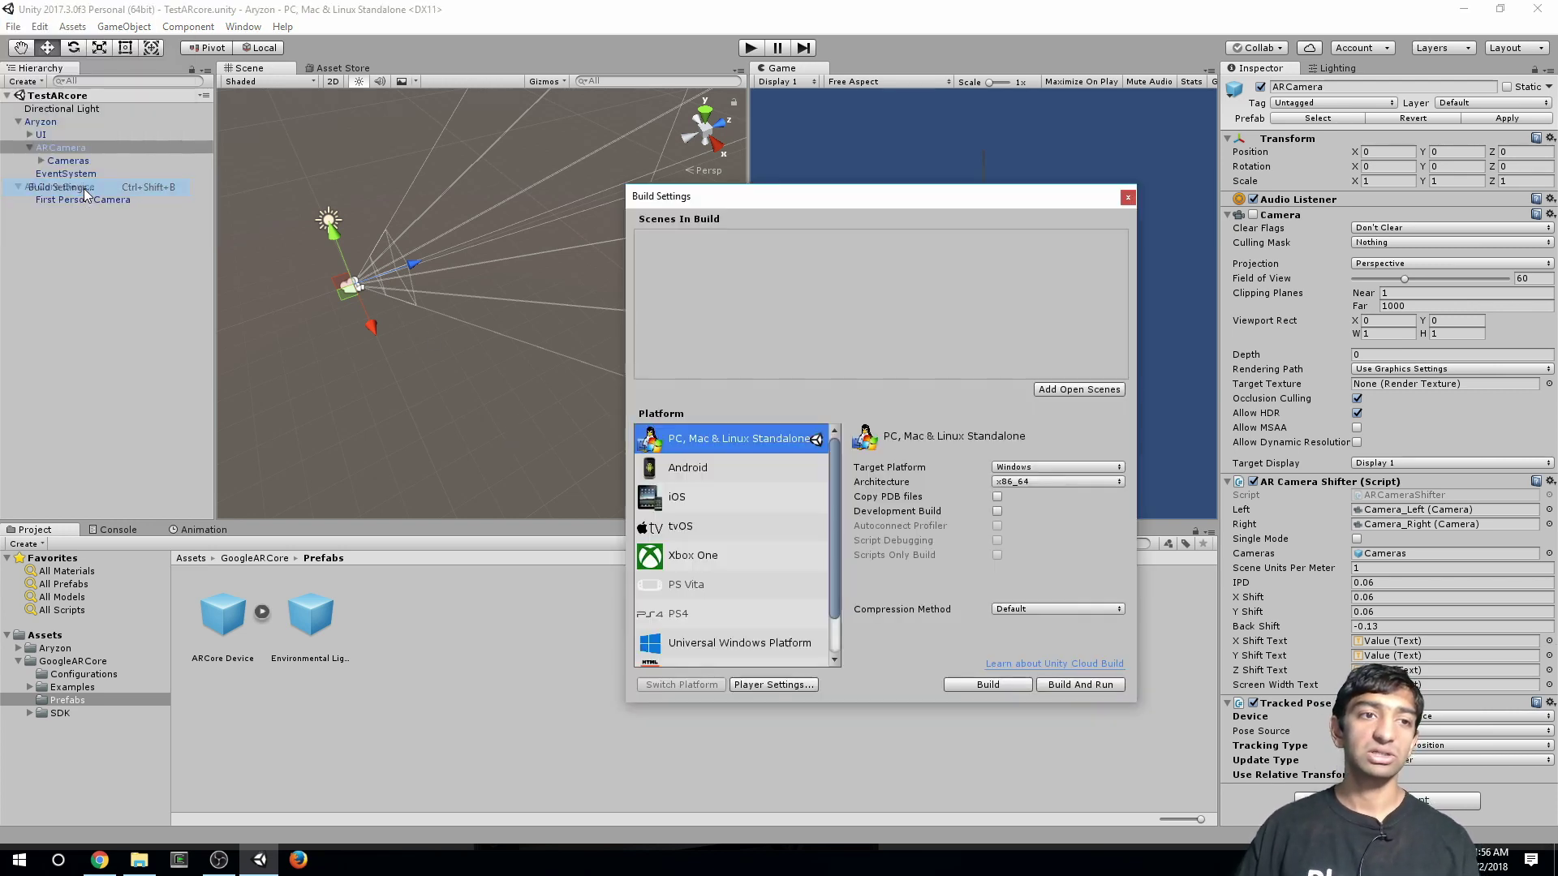
{"action": "left_click", "coordinate": [1073, 389]}
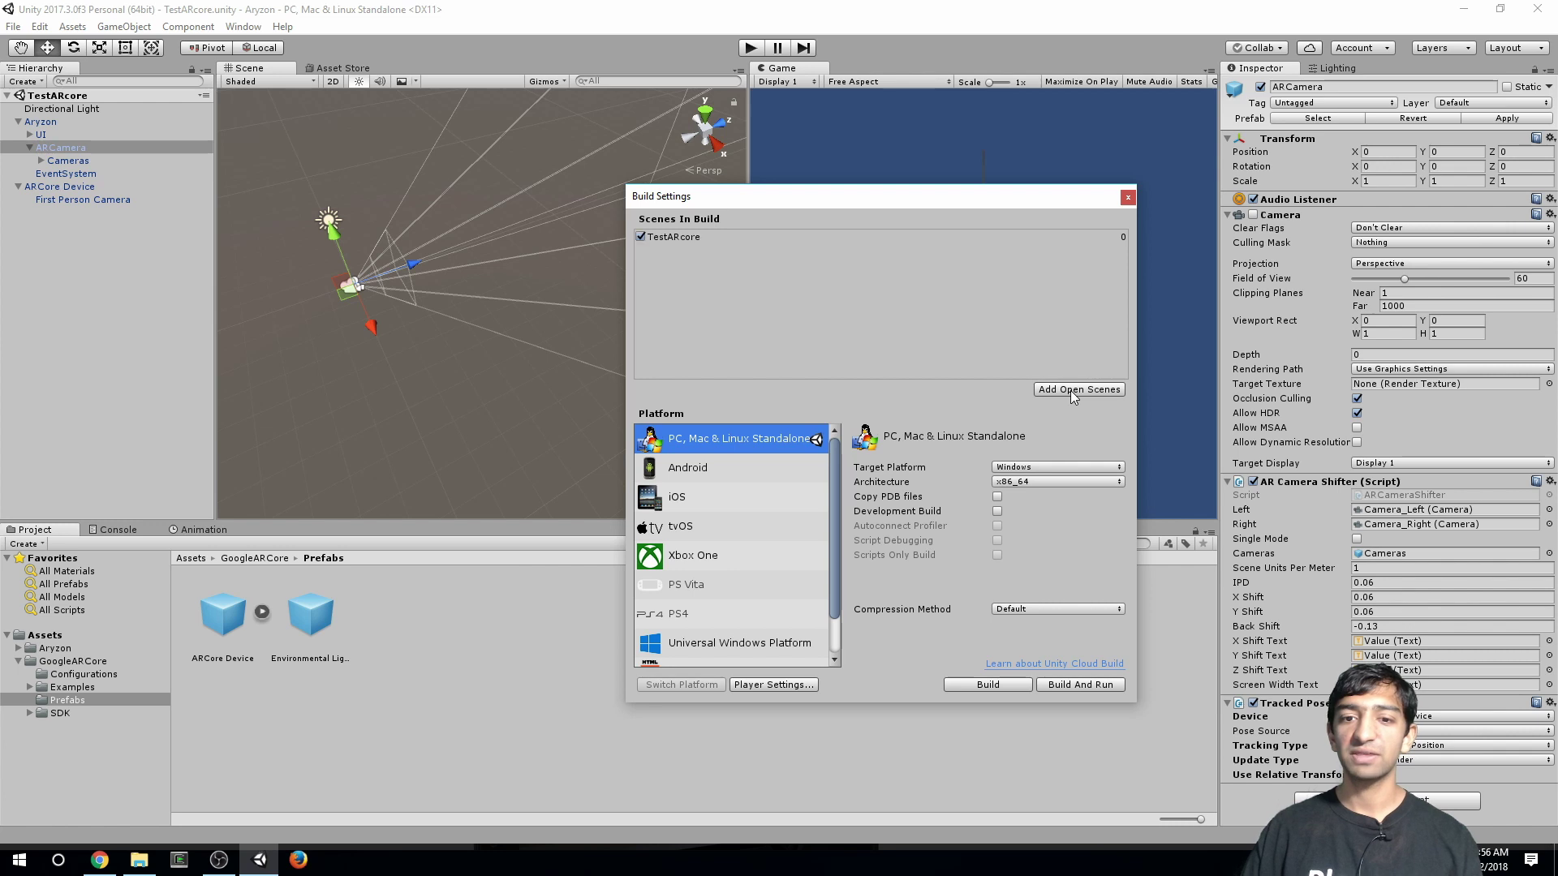
{"action": "left_click", "coordinate": [735, 467]}
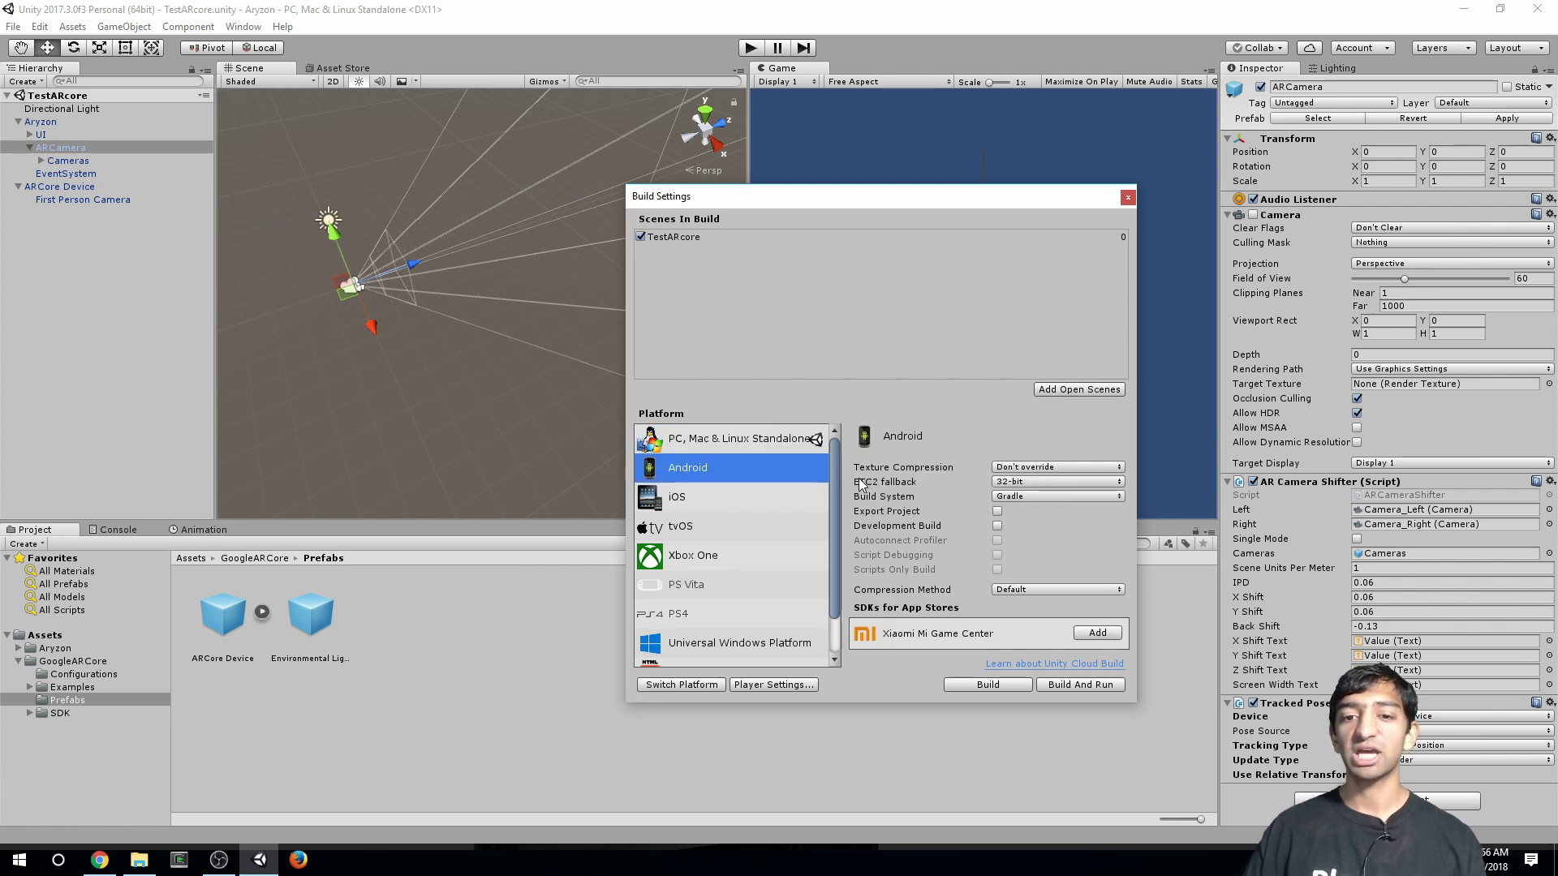
{"action": "left_click", "coordinate": [718, 686]}
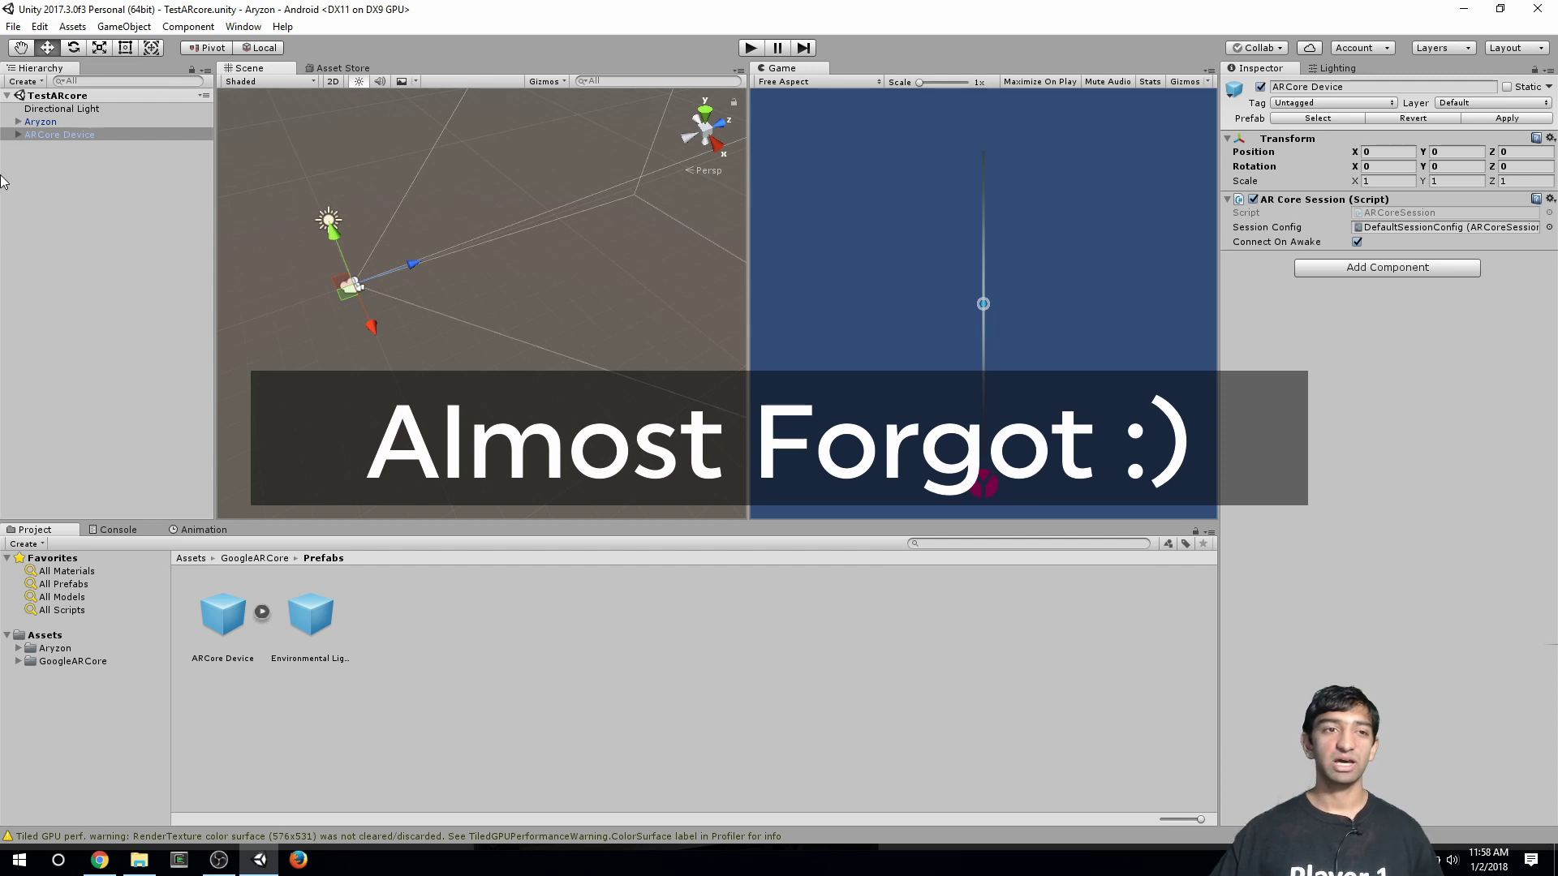
Delete the ARCore Device object from the TestARcore scene and save the scene
{"action": "left_click", "coordinate": [74, 137]}
{"action": "right_click", "coordinate": [80, 137]}
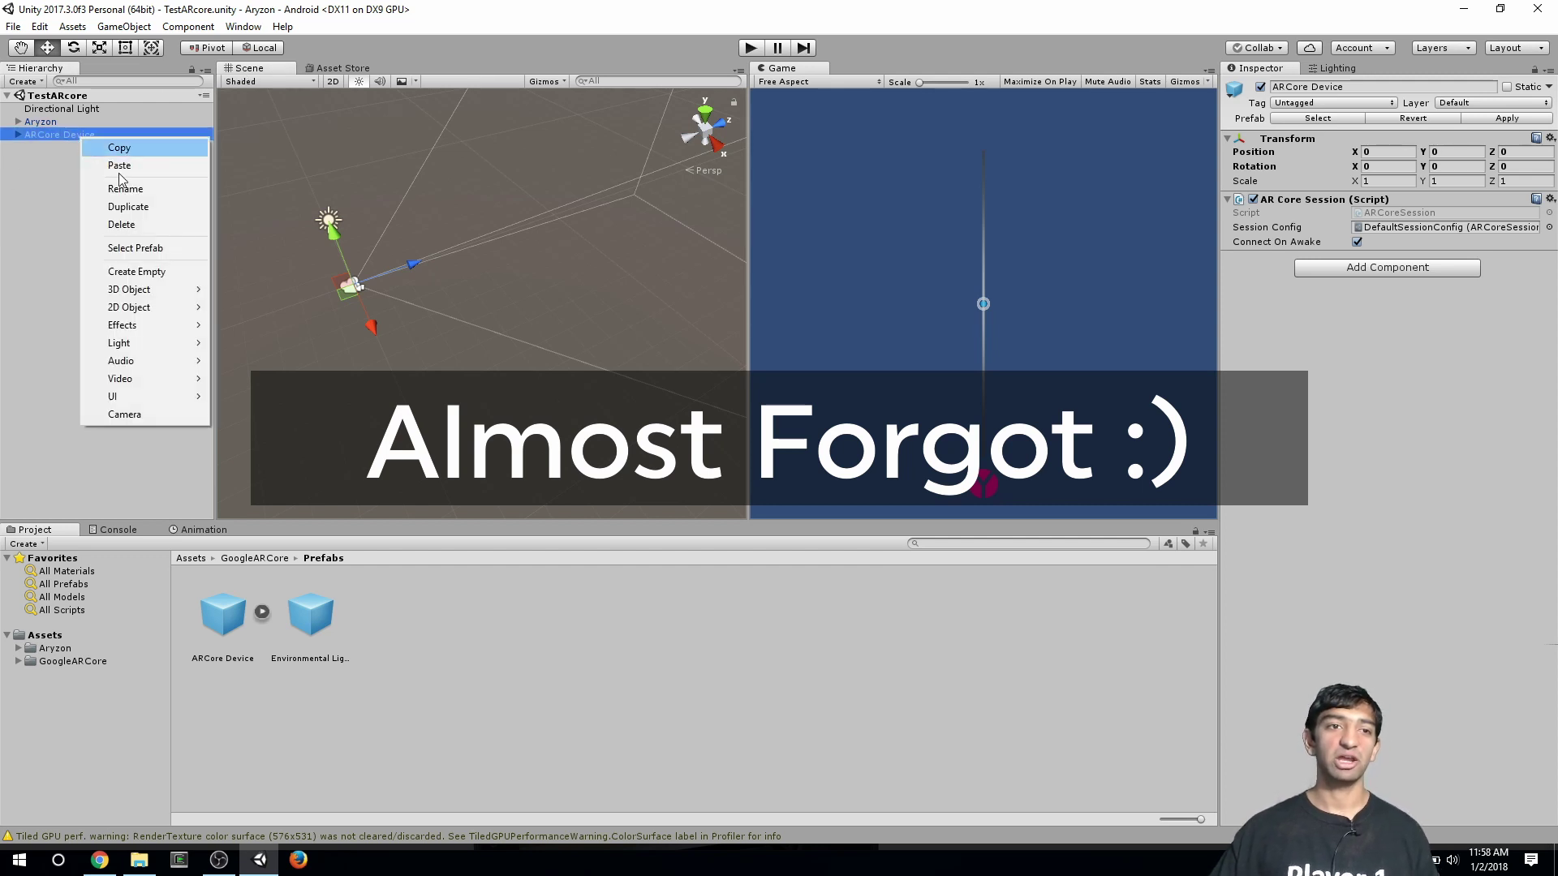
{"action": "left_click", "coordinate": [141, 219]}
{"action": "key", "text": "ctrl+s"}
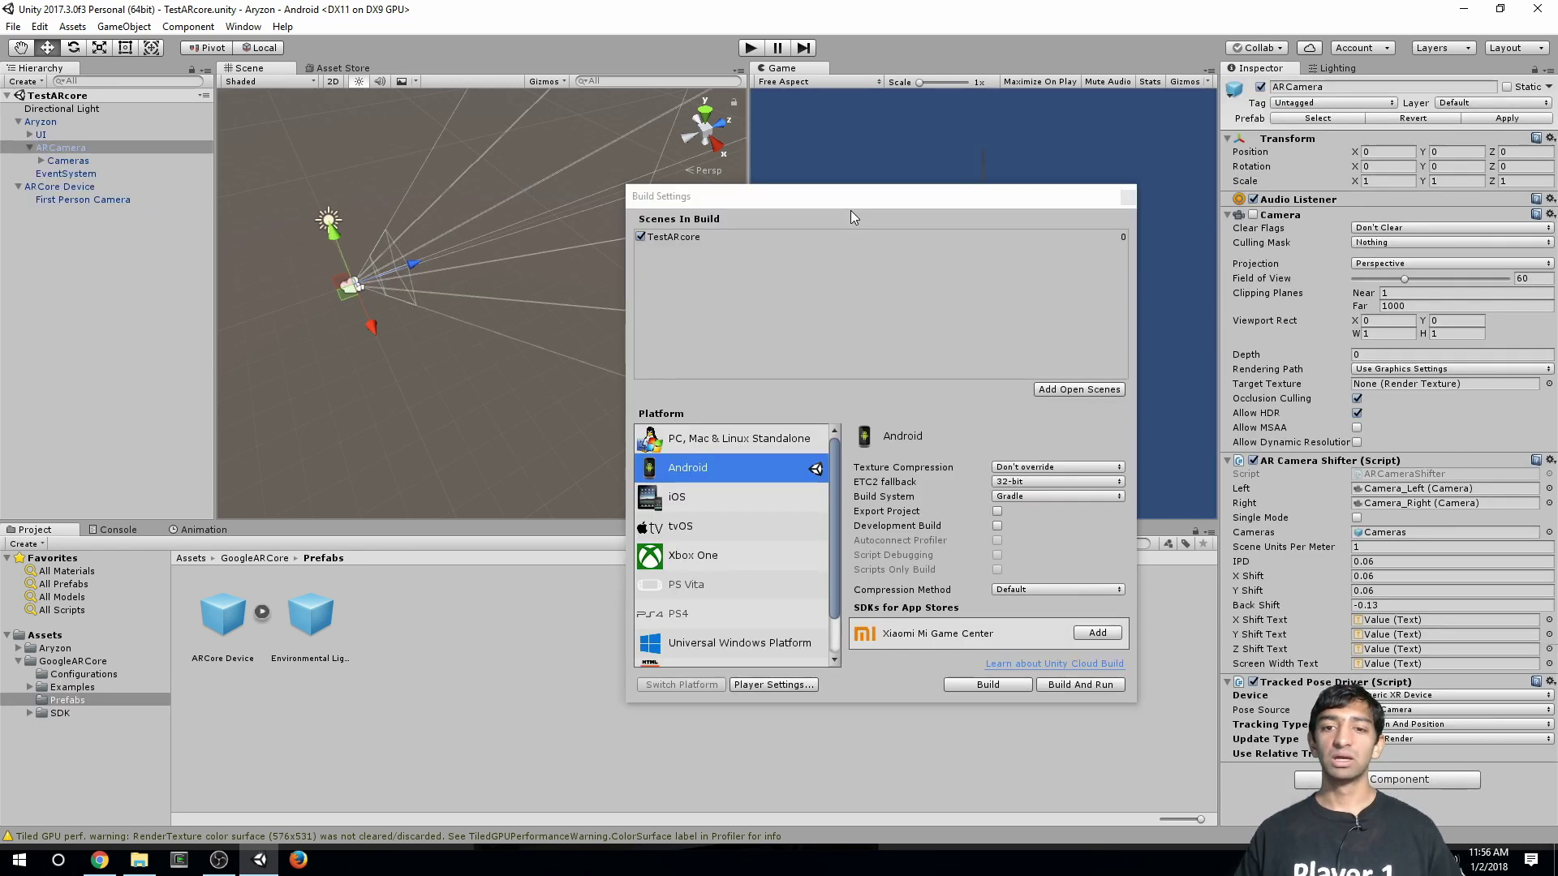
Open the Android player settings and set the company name to FusedVR
{"action": "left_click", "coordinate": [774, 684]}
{"action": "left_click_drag", "start_coordinate": [946, 196], "coordinate": [724, 170]}
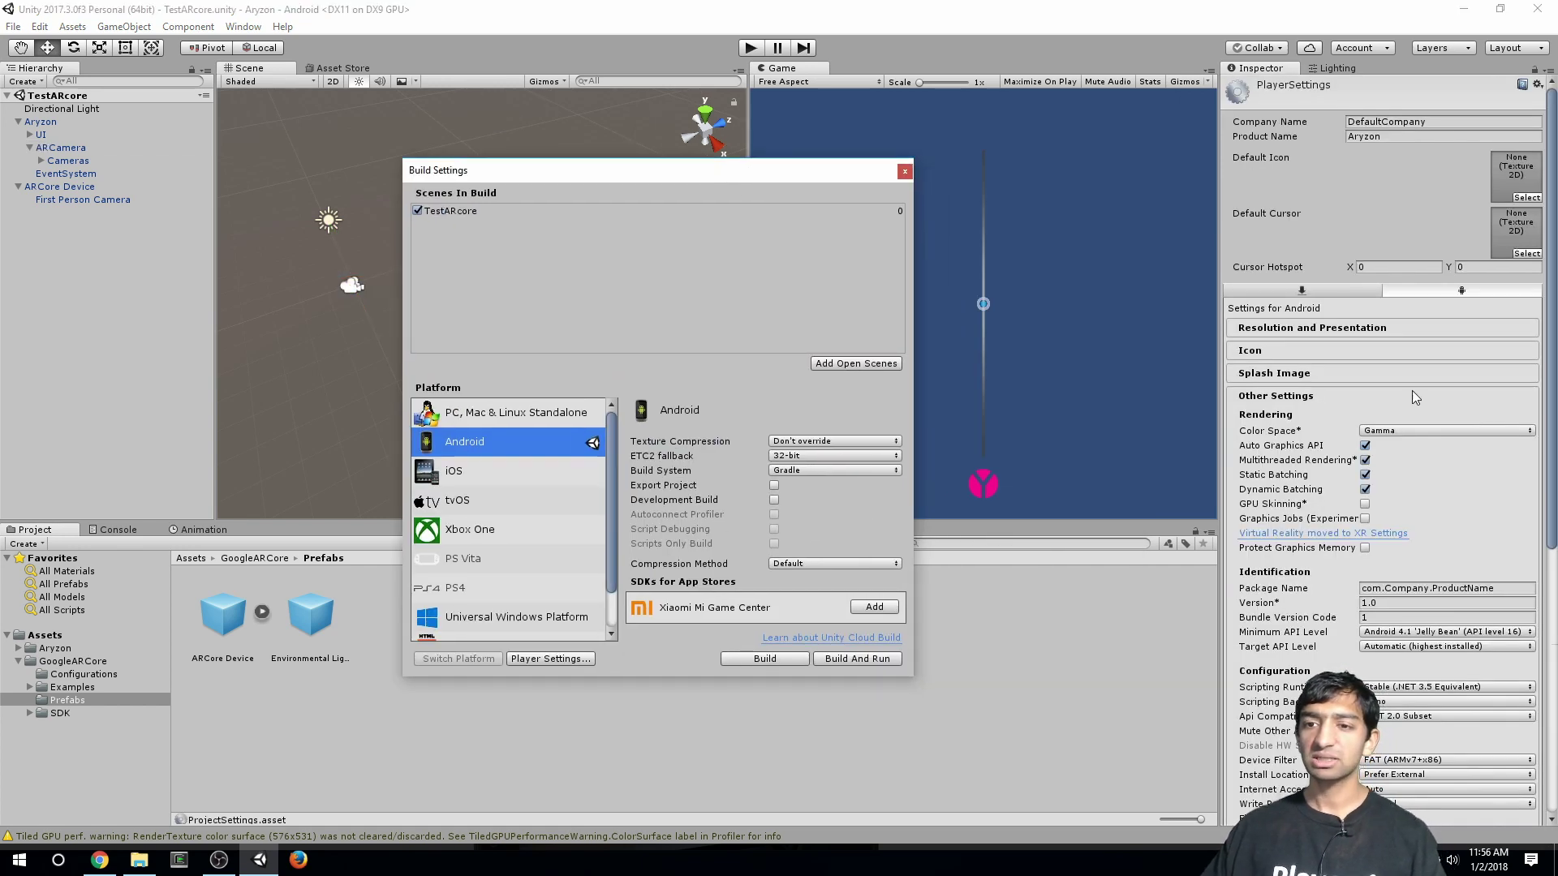
{"action": "left_click", "coordinate": [1438, 121]}
{"action": "type", "text": "Fus"}
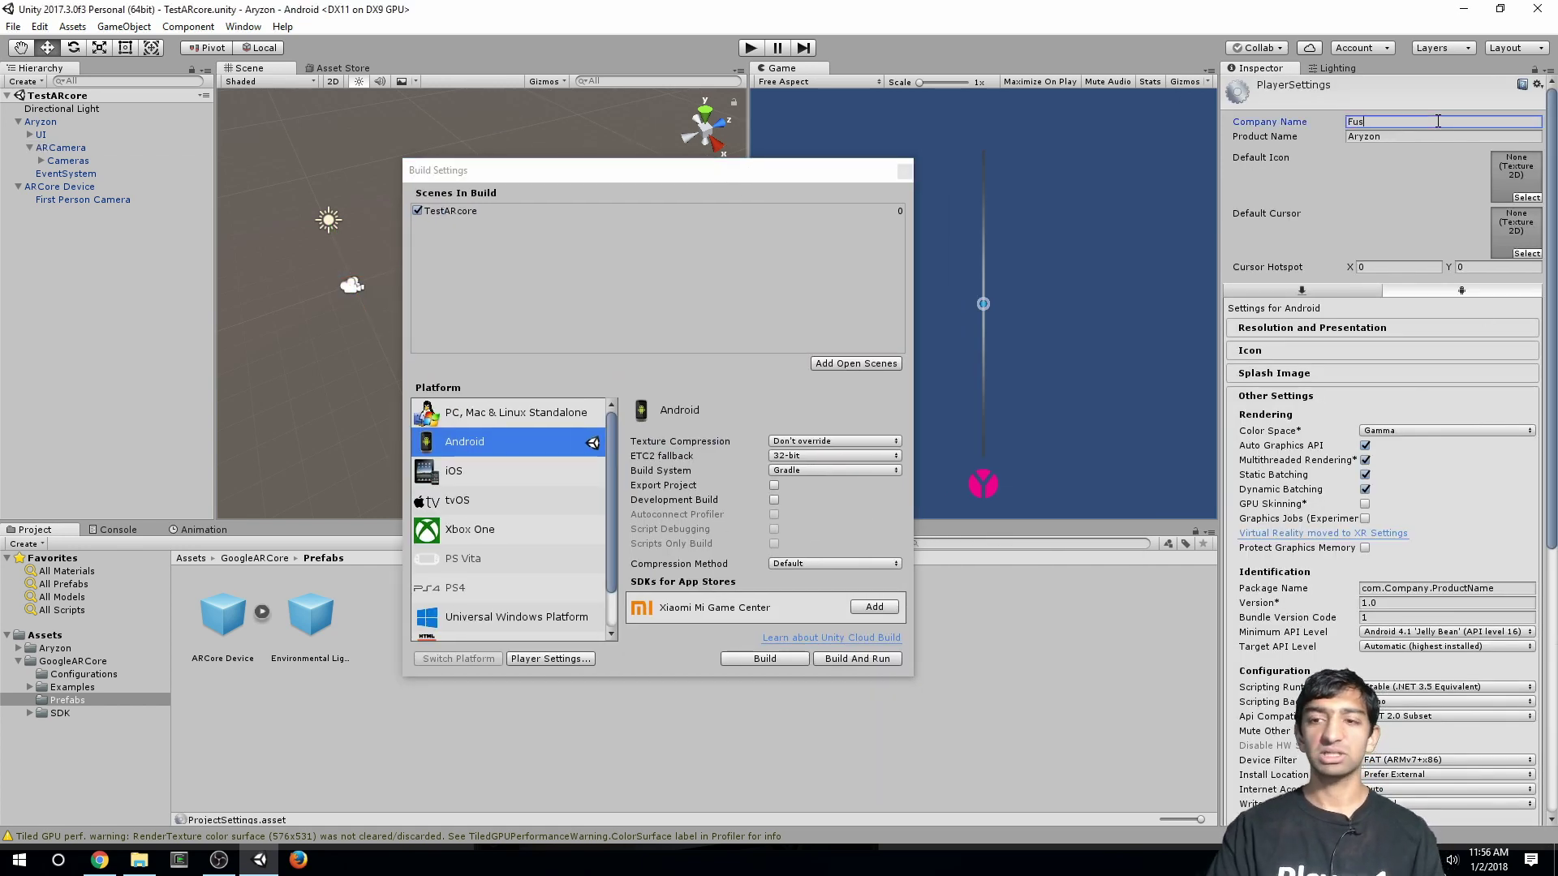
{"action": "type", "text": "edVR"}
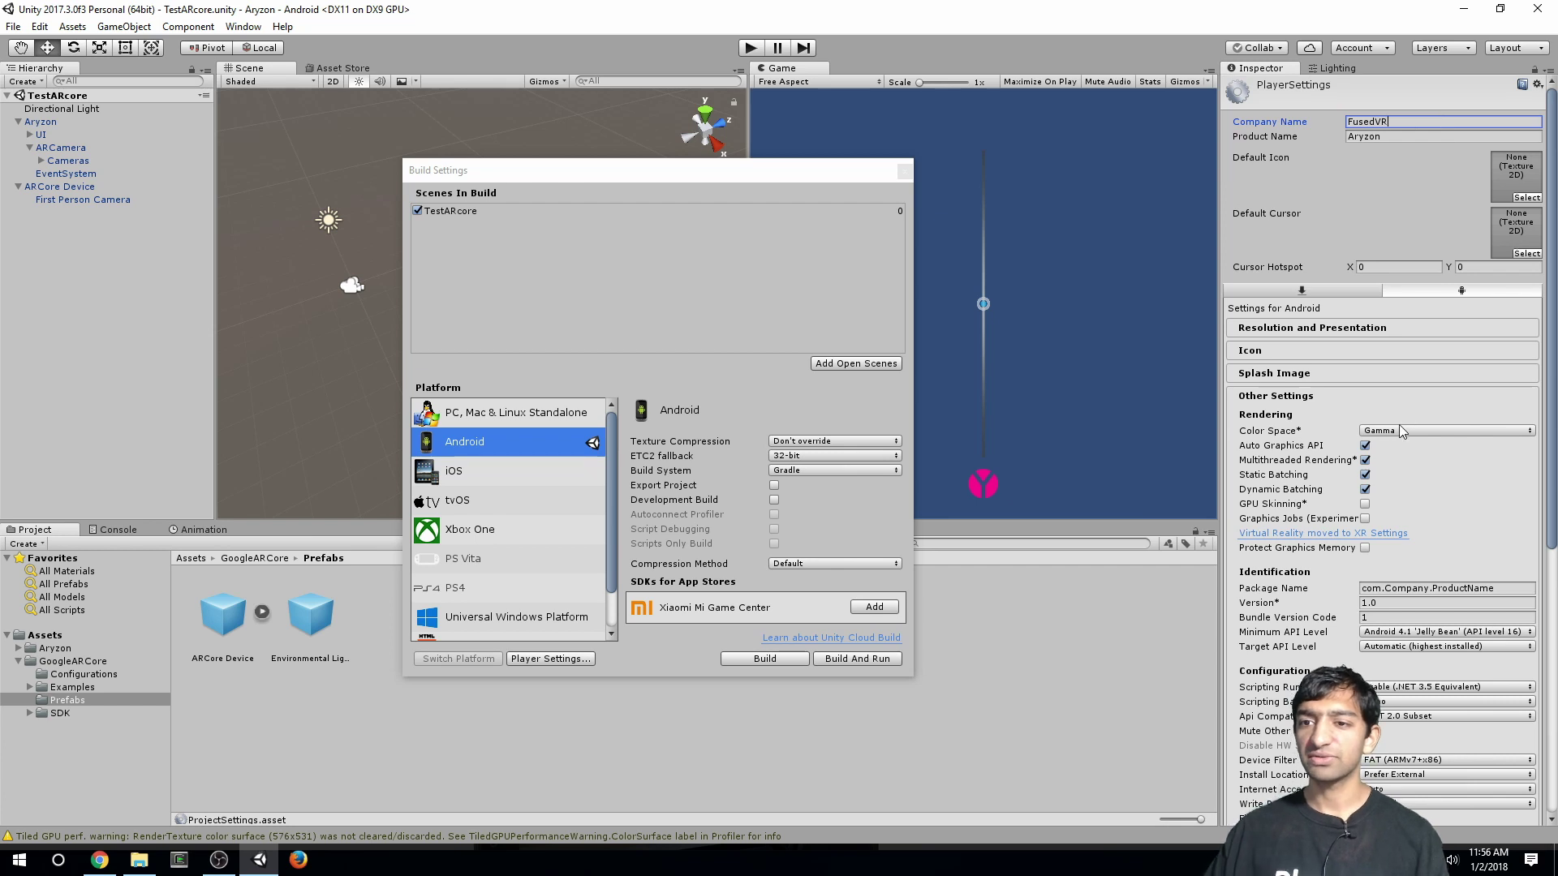
Set the package name to com.fusedvr.test and the minimum API level to Android 7.0 'Nougat' (API level 24)
{"action": "scroll", "coordinate": [1393, 434], "scroll_direction": "down", "scroll_amount": 2}
{"action": "left_click", "coordinate": [1483, 487]}
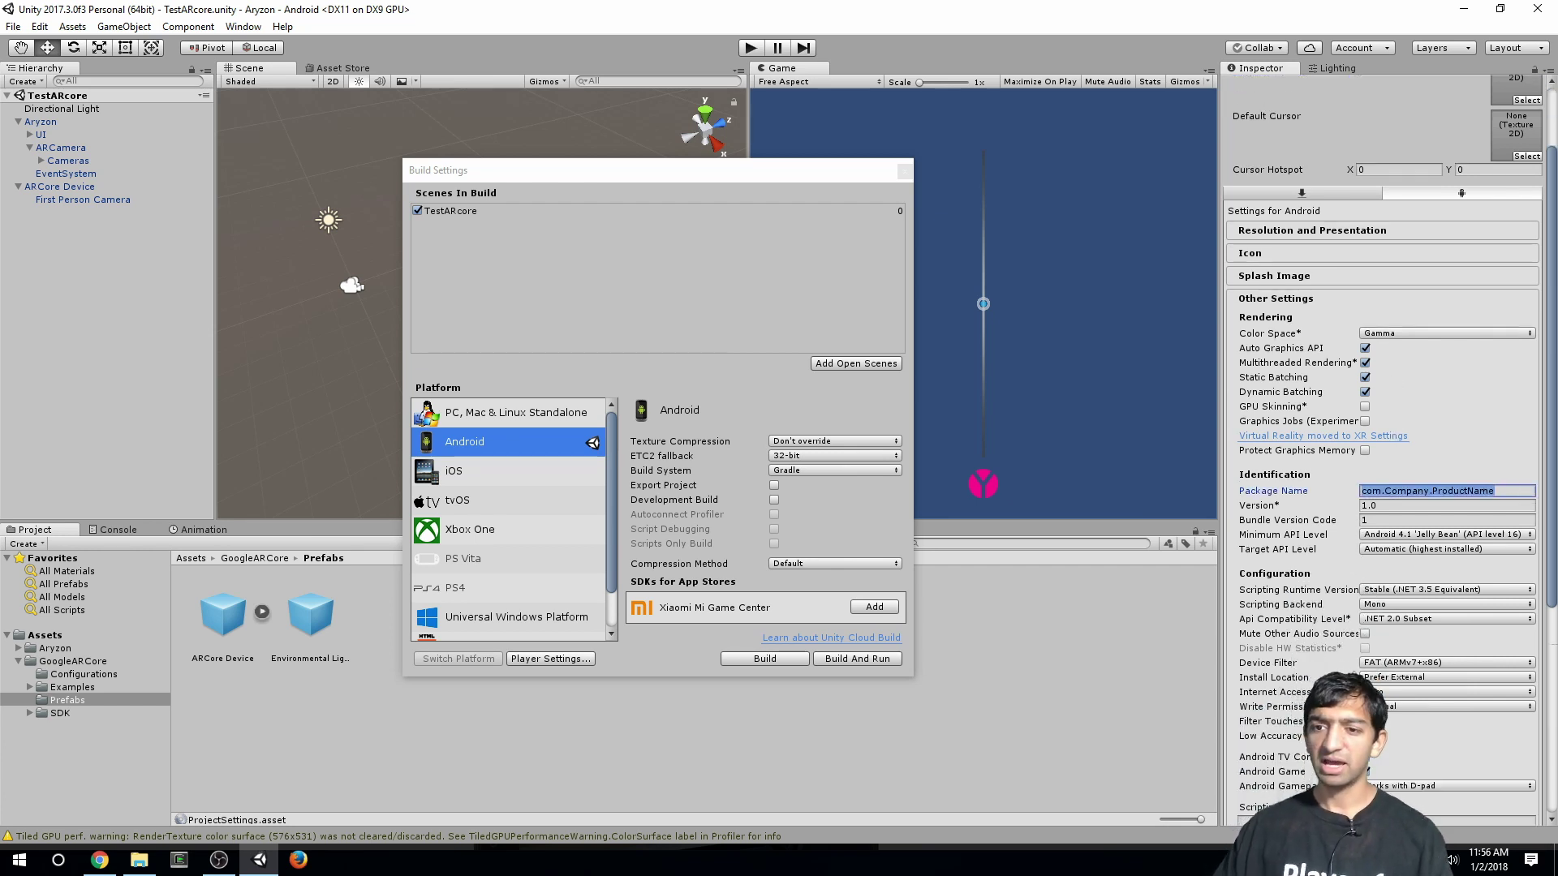
{"action": "type", "text": "com.fusedvr.test"}
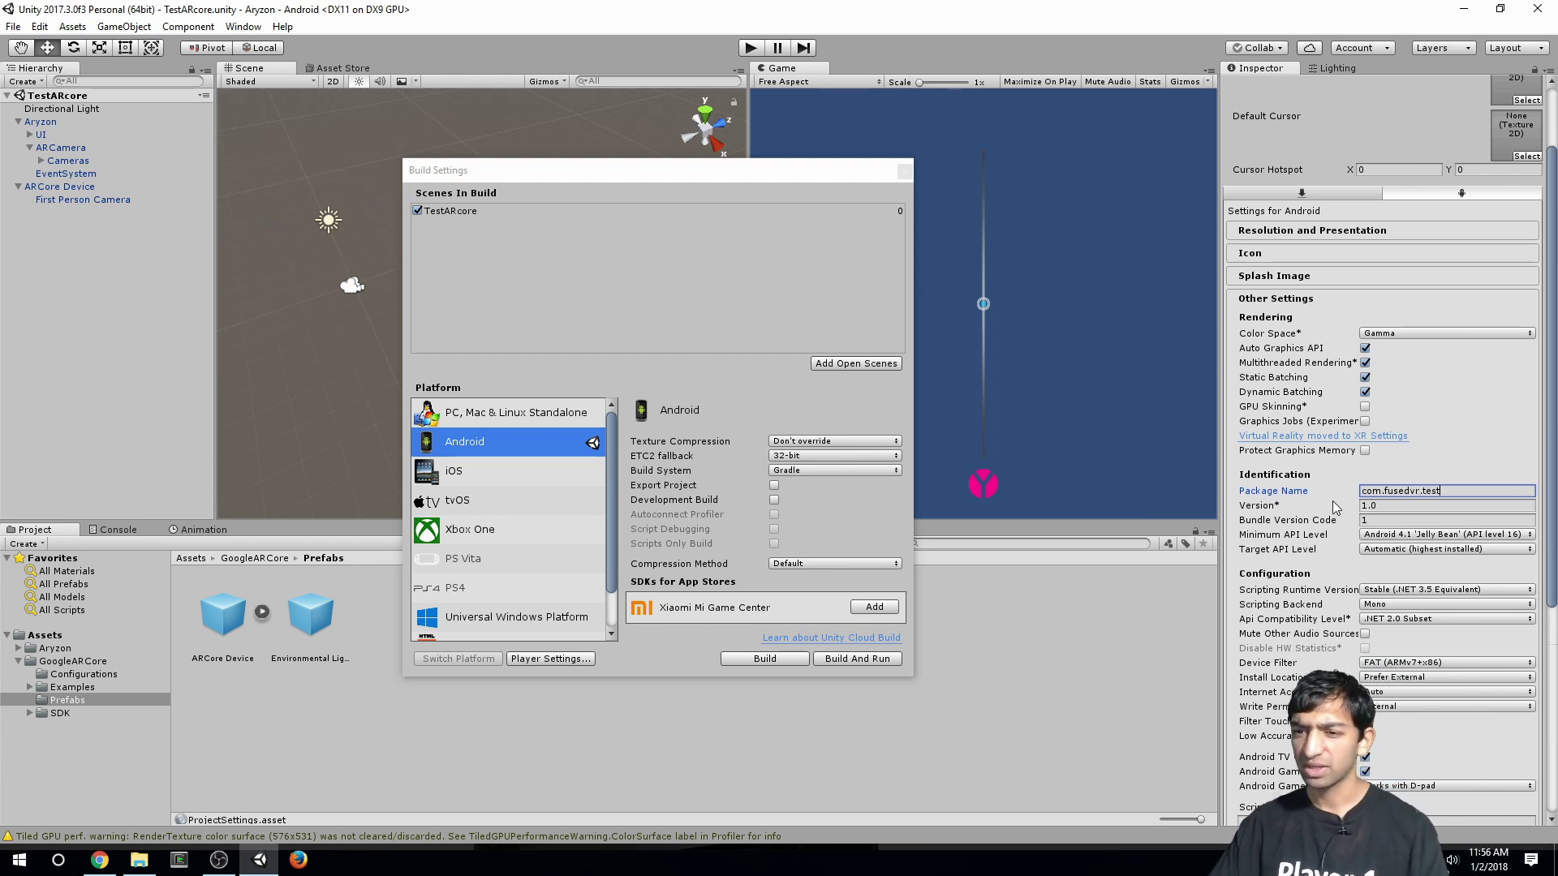
{"action": "left_click", "coordinate": [1398, 534]}
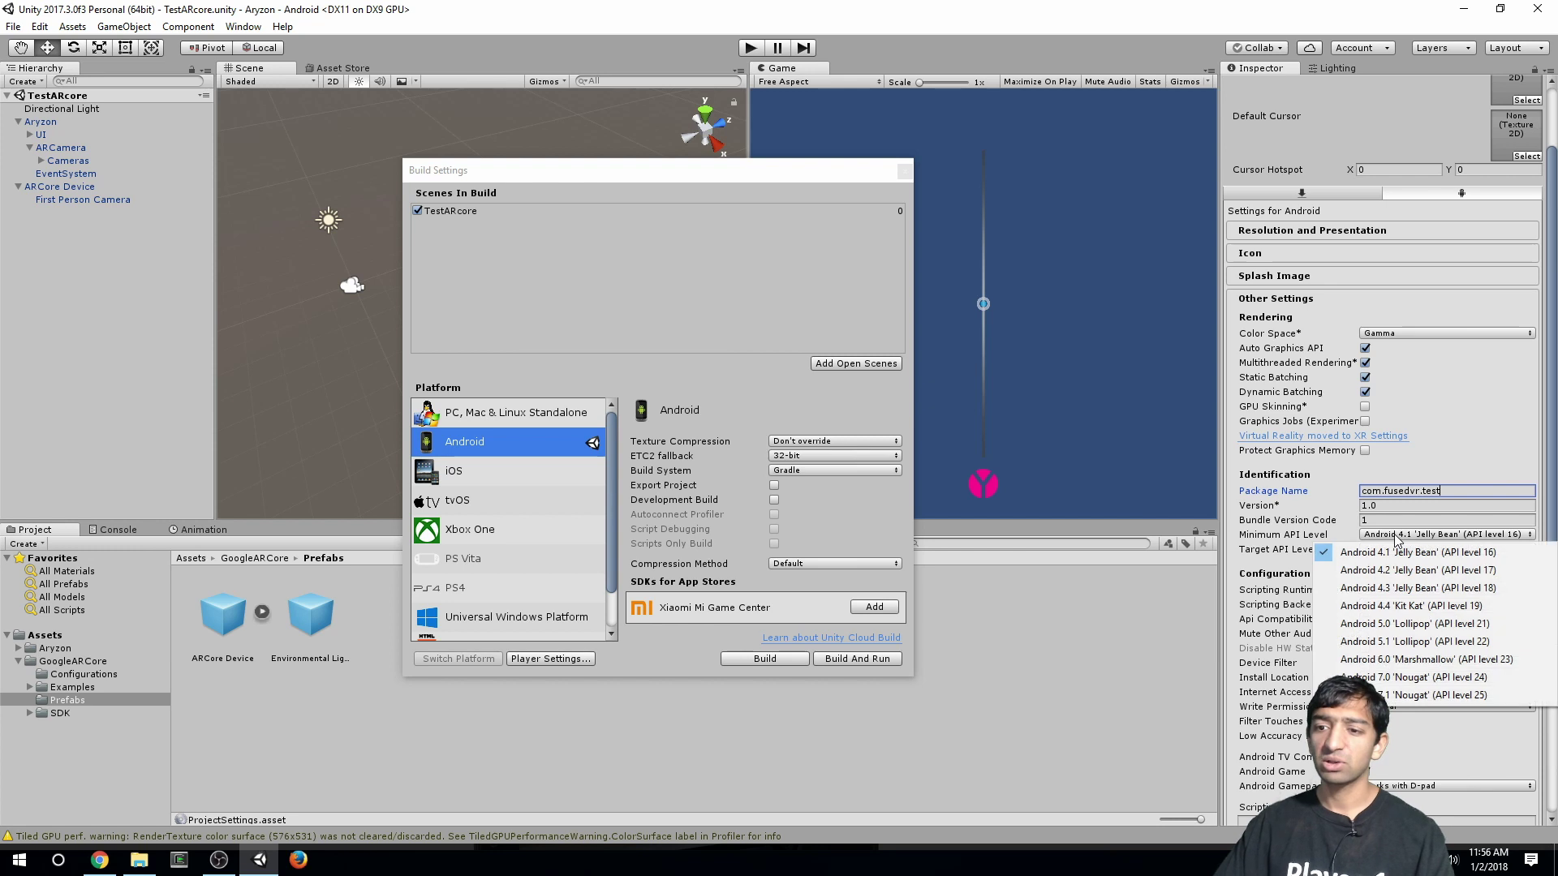
{"action": "left_click", "coordinate": [1477, 678]}
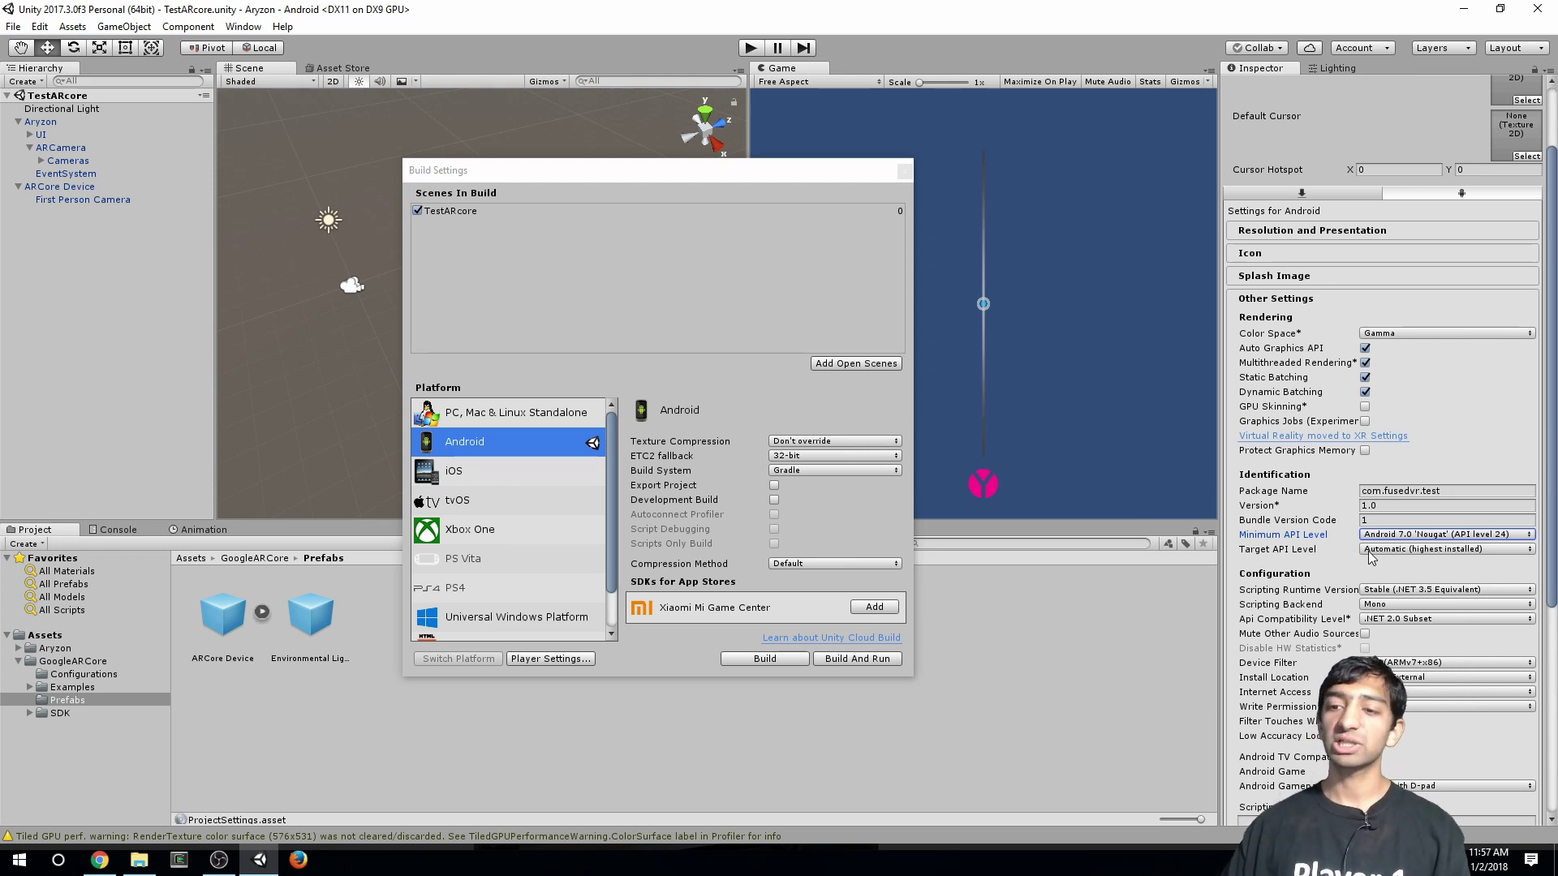
Turn off Multithreaded Rendering in the Android player settings
{"action": "scroll", "coordinate": [1383, 539], "scroll_direction": "down", "scroll_amount": 2}
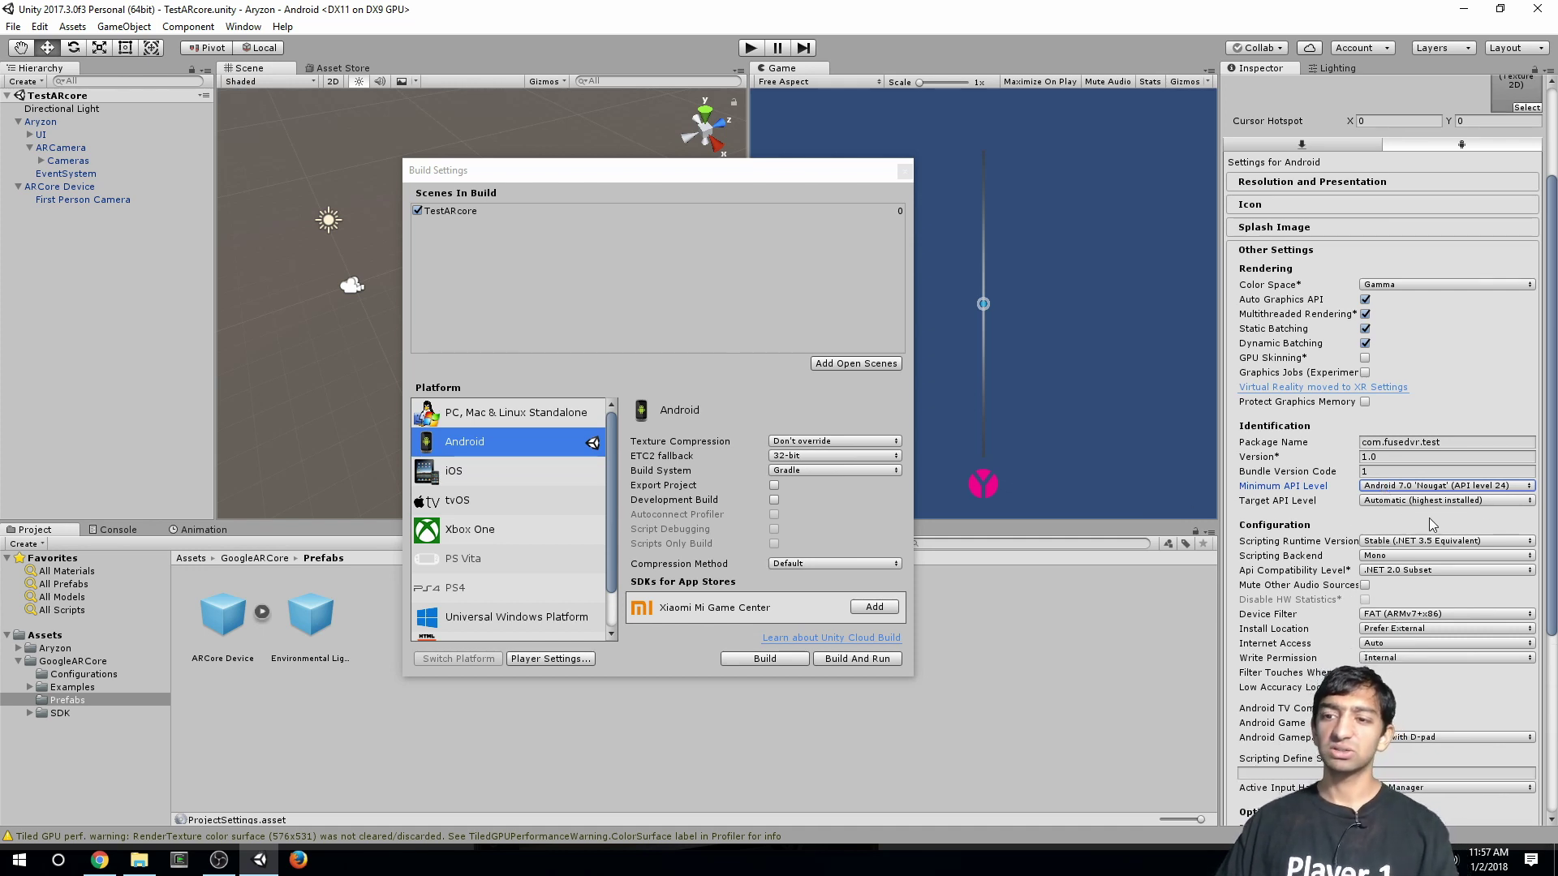
{"action": "scroll", "coordinate": [1415, 509], "scroll_direction": "down", "scroll_amount": 10}
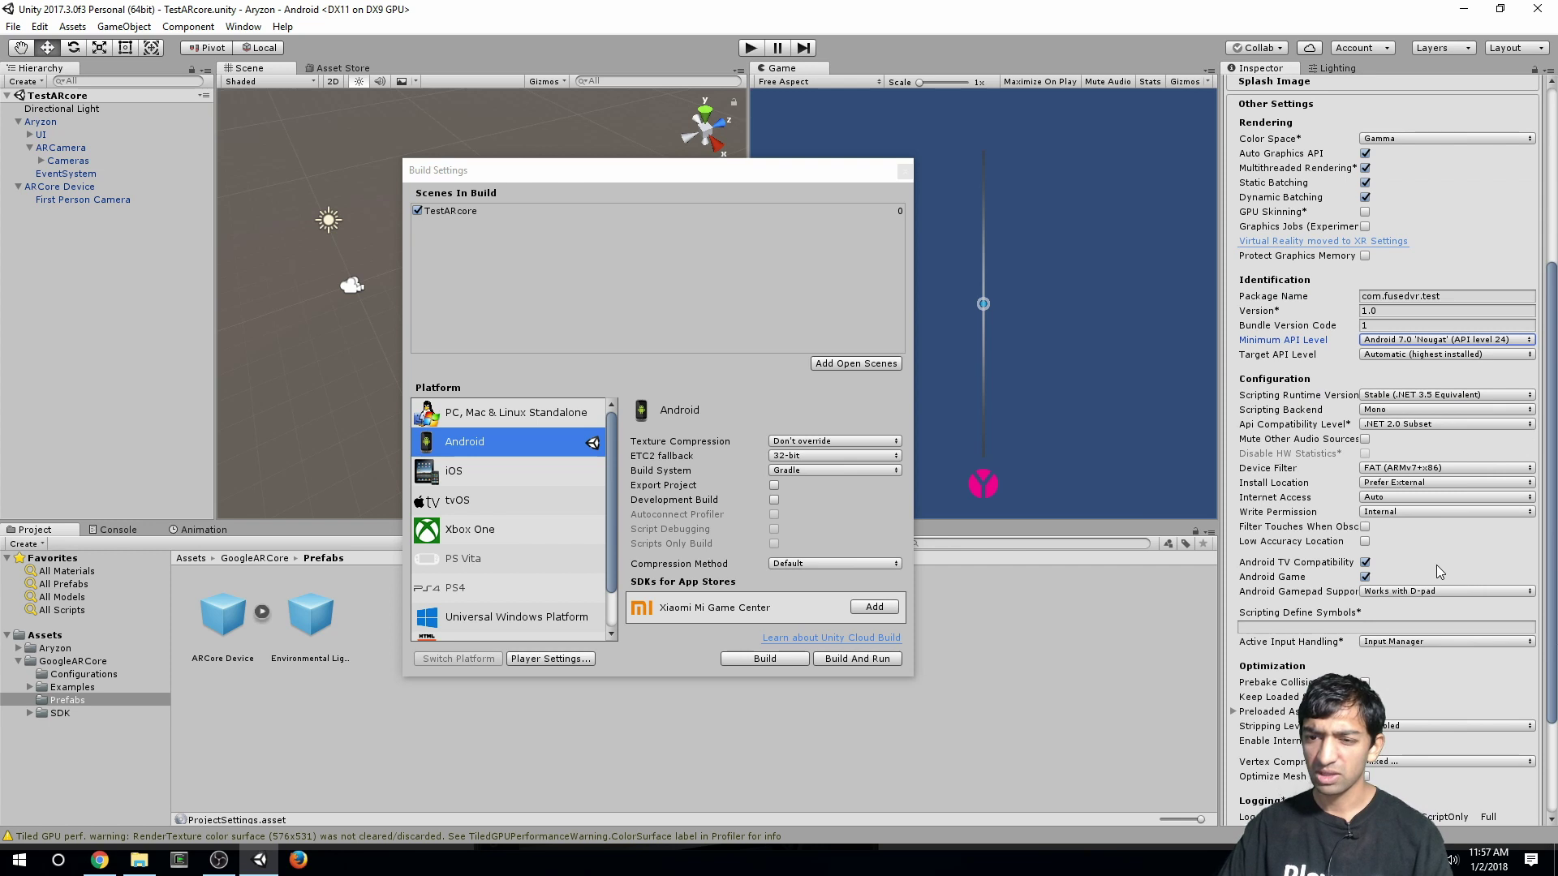
{"action": "scroll", "coordinate": [1440, 565], "scroll_direction": "down", "scroll_amount": 2}
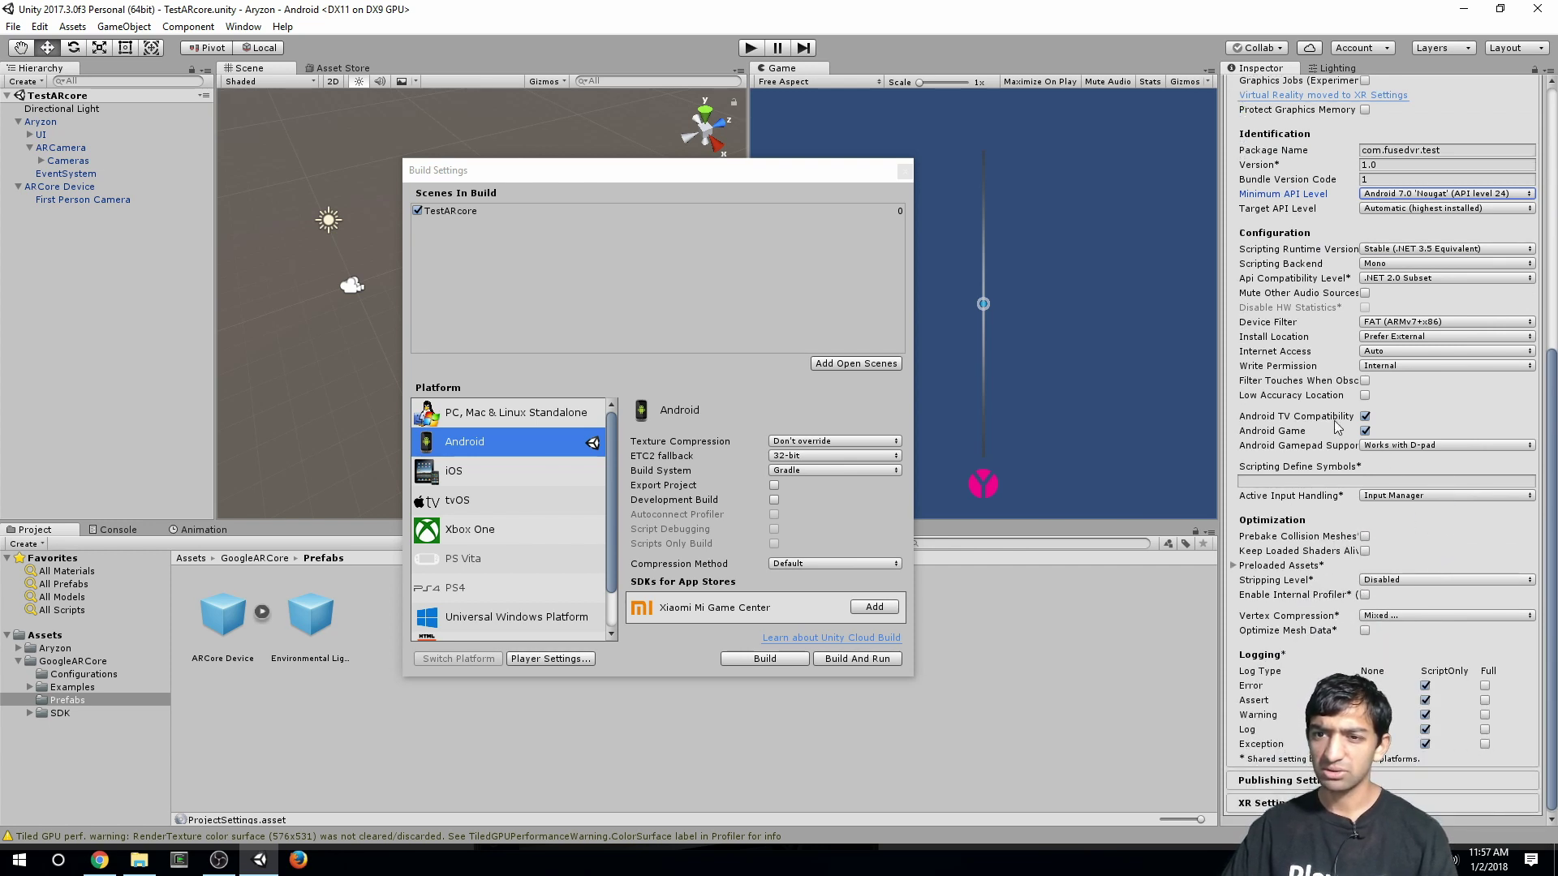
{"action": "scroll", "coordinate": [1282, 241], "scroll_direction": "up", "scroll_amount": 6}
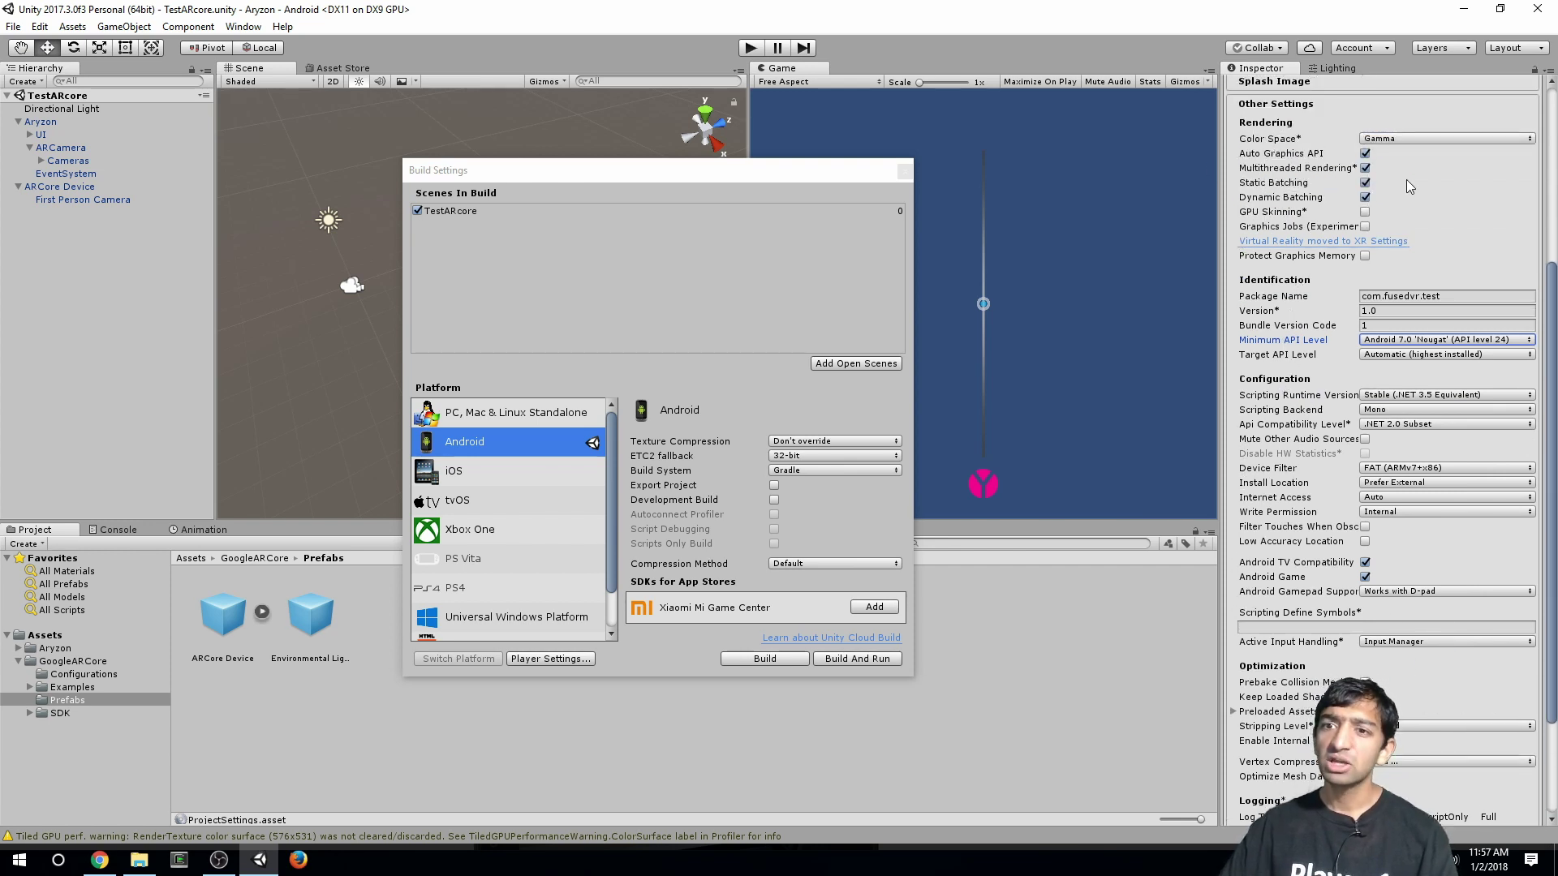
{"action": "left_click", "coordinate": [1365, 168]}
Collapse Other Settings and enable ARCore Supported in the Android XR Settings
{"action": "scroll", "coordinate": [1439, 233], "scroll_direction": "up", "scroll_amount": 4}
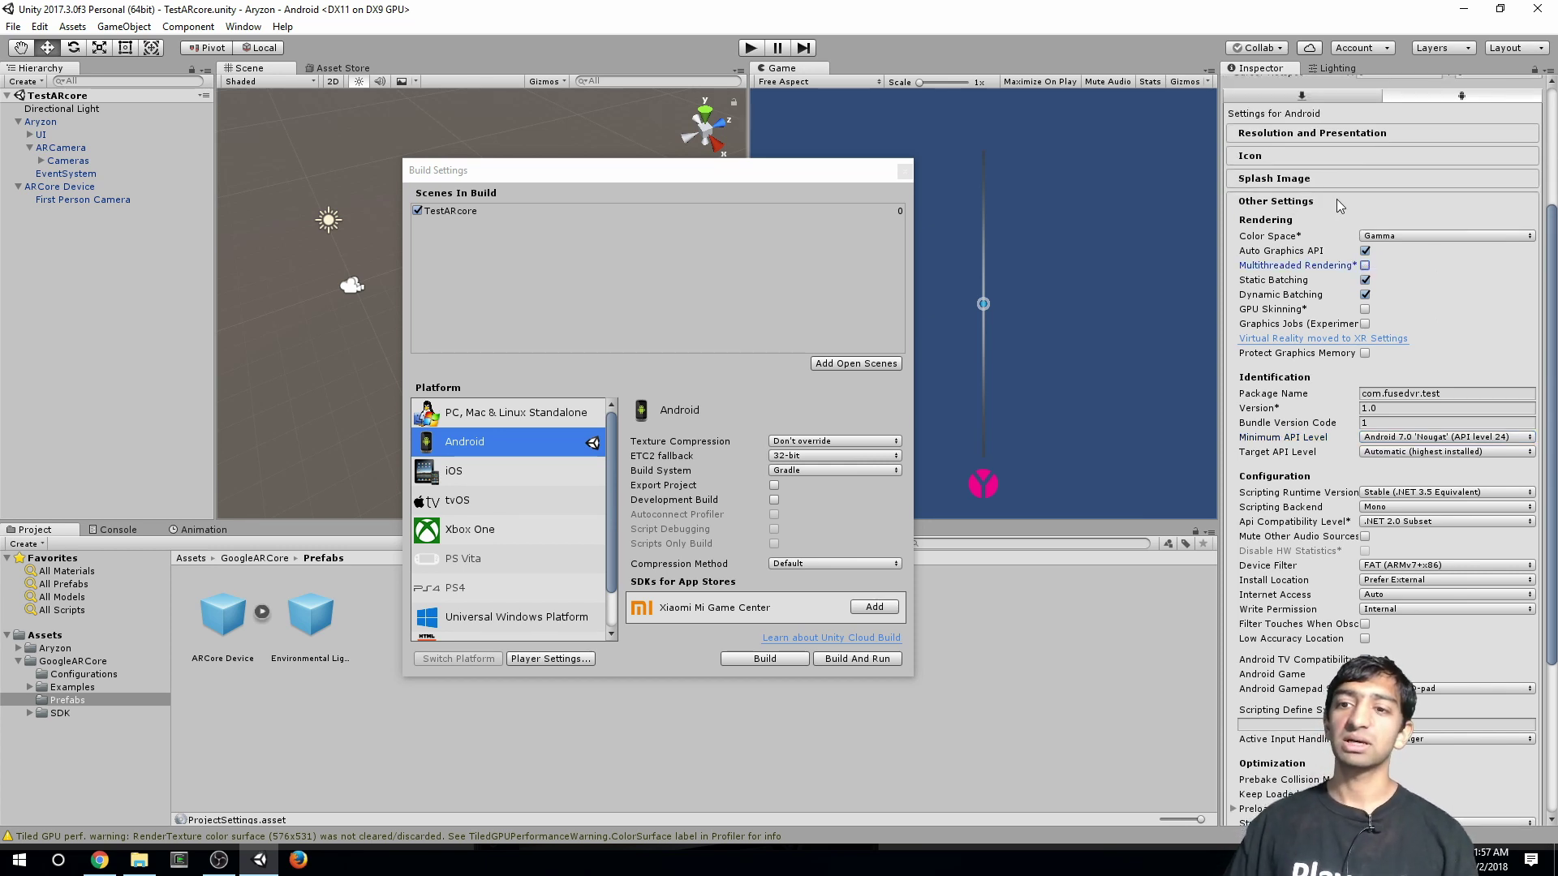
{"action": "left_click", "coordinate": [1294, 202]}
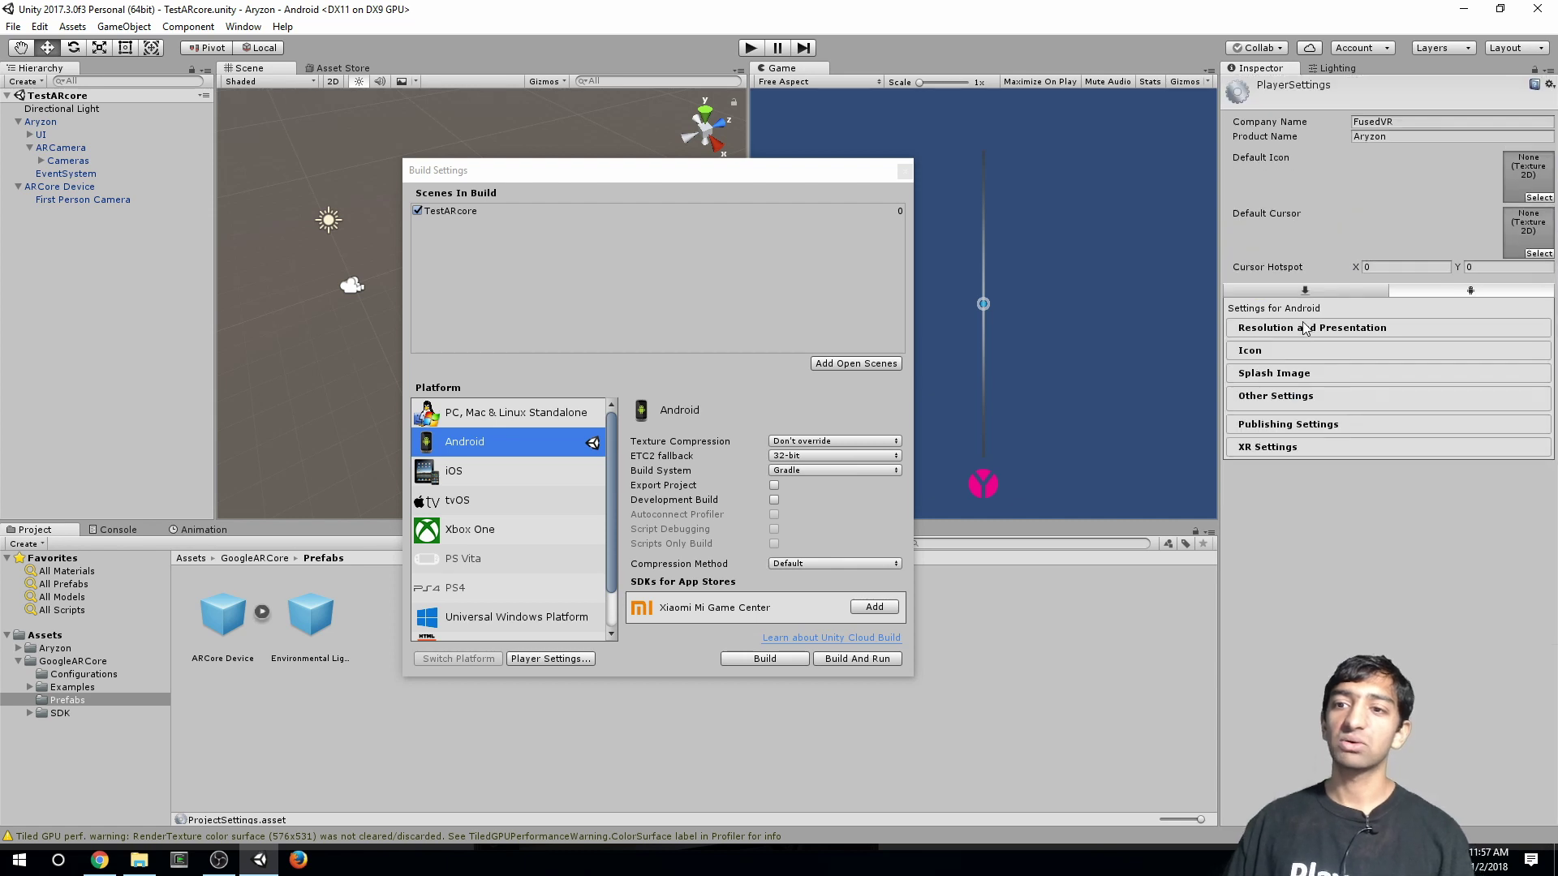
{"action": "left_click", "coordinate": [1301, 442]}
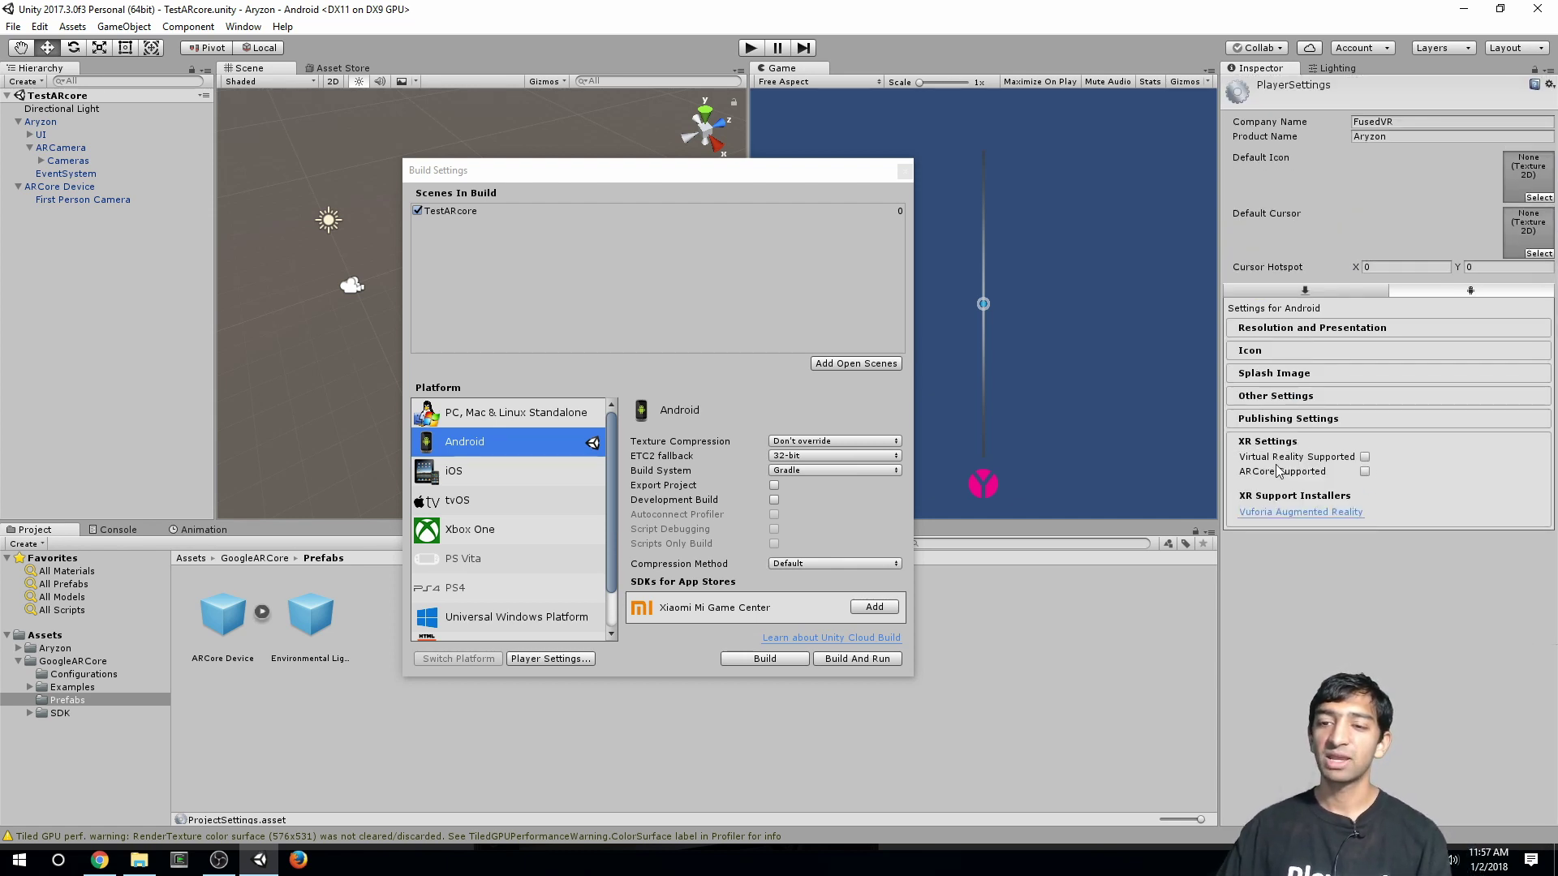
{"action": "left_click", "coordinate": [1365, 471]}
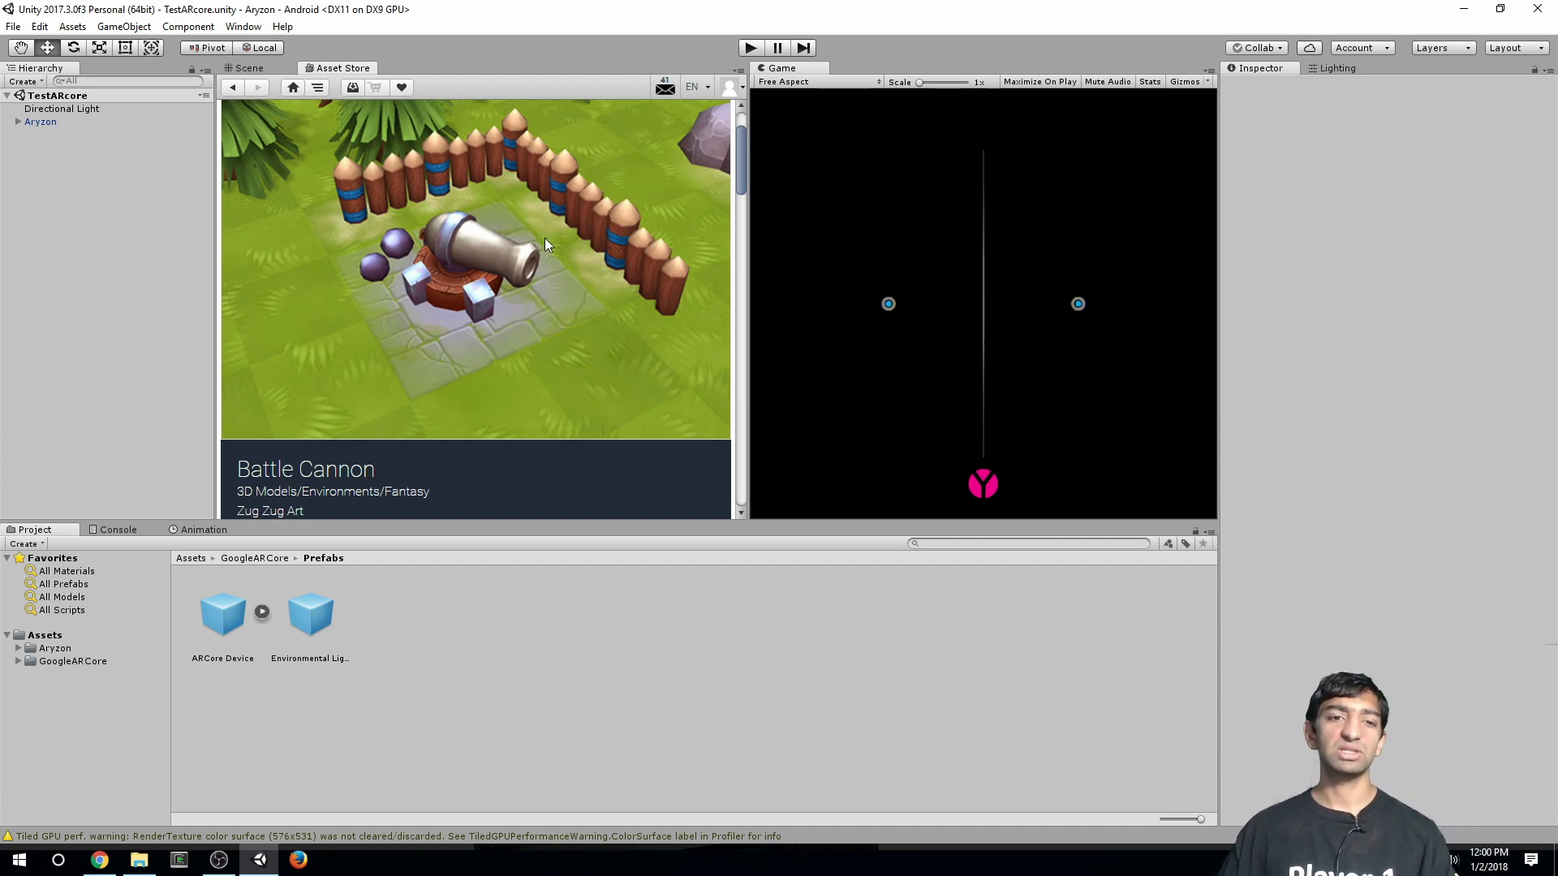
Import the free Battle Cannon package from the Asset Store into the project
{"action": "scroll", "coordinate": [421, 325], "scroll_direction": "down", "scroll_amount": 1}
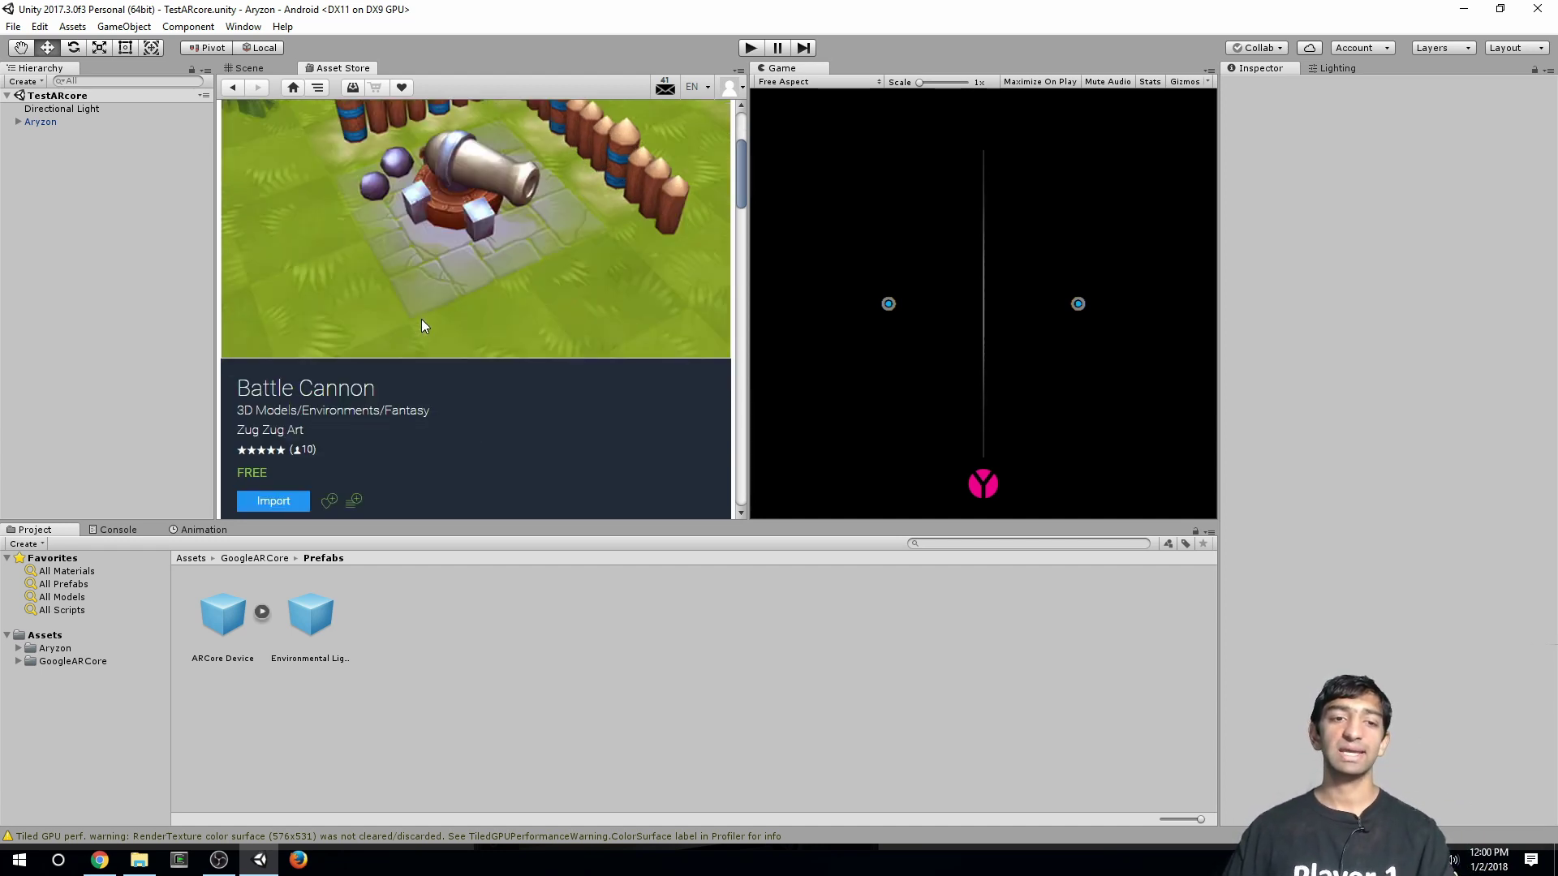
{"action": "left_click", "coordinate": [276, 500]}
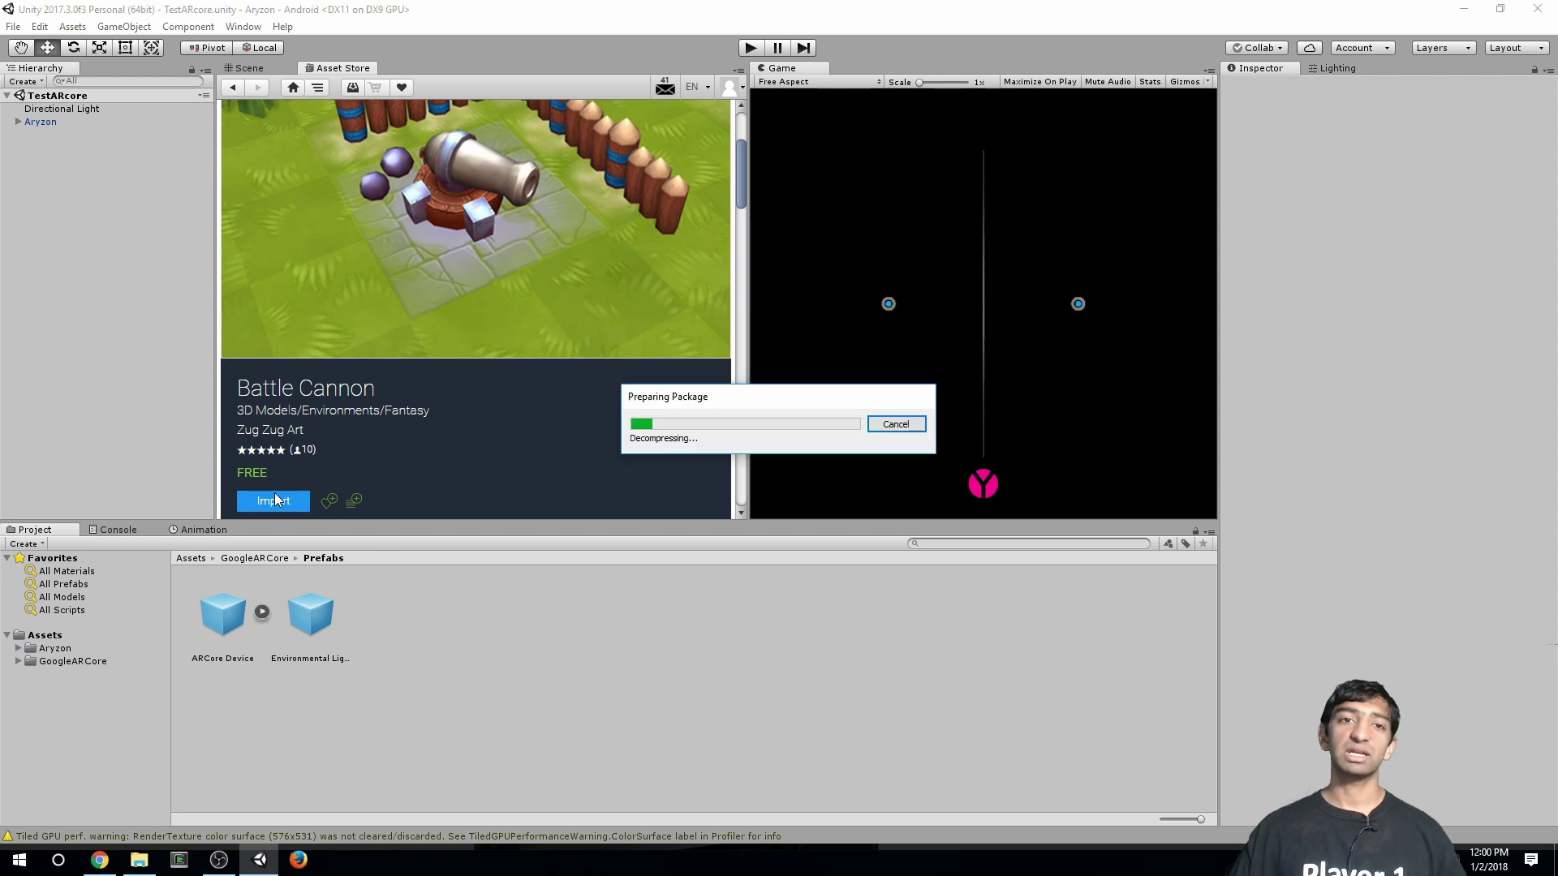
{"action": "left_click", "coordinate": [727, 581]}
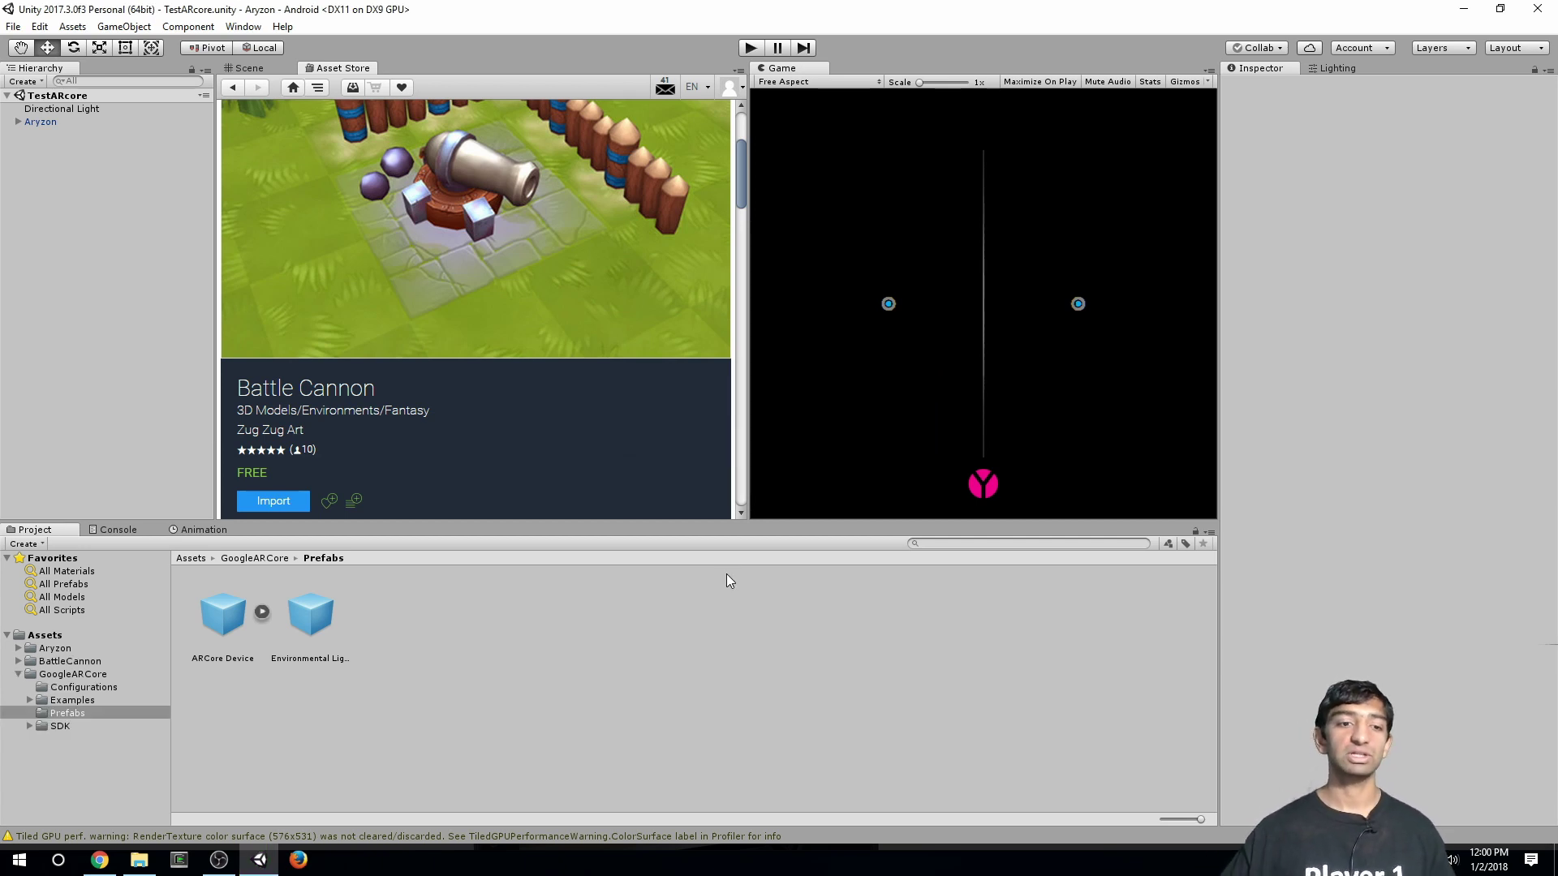
Place the cannon_upgrade_03 prefab from BattleCannon's Prefabs folder in the scene and expand its child objects in the hierarchy
{"action": "double_click", "coordinate": [387, 611]}
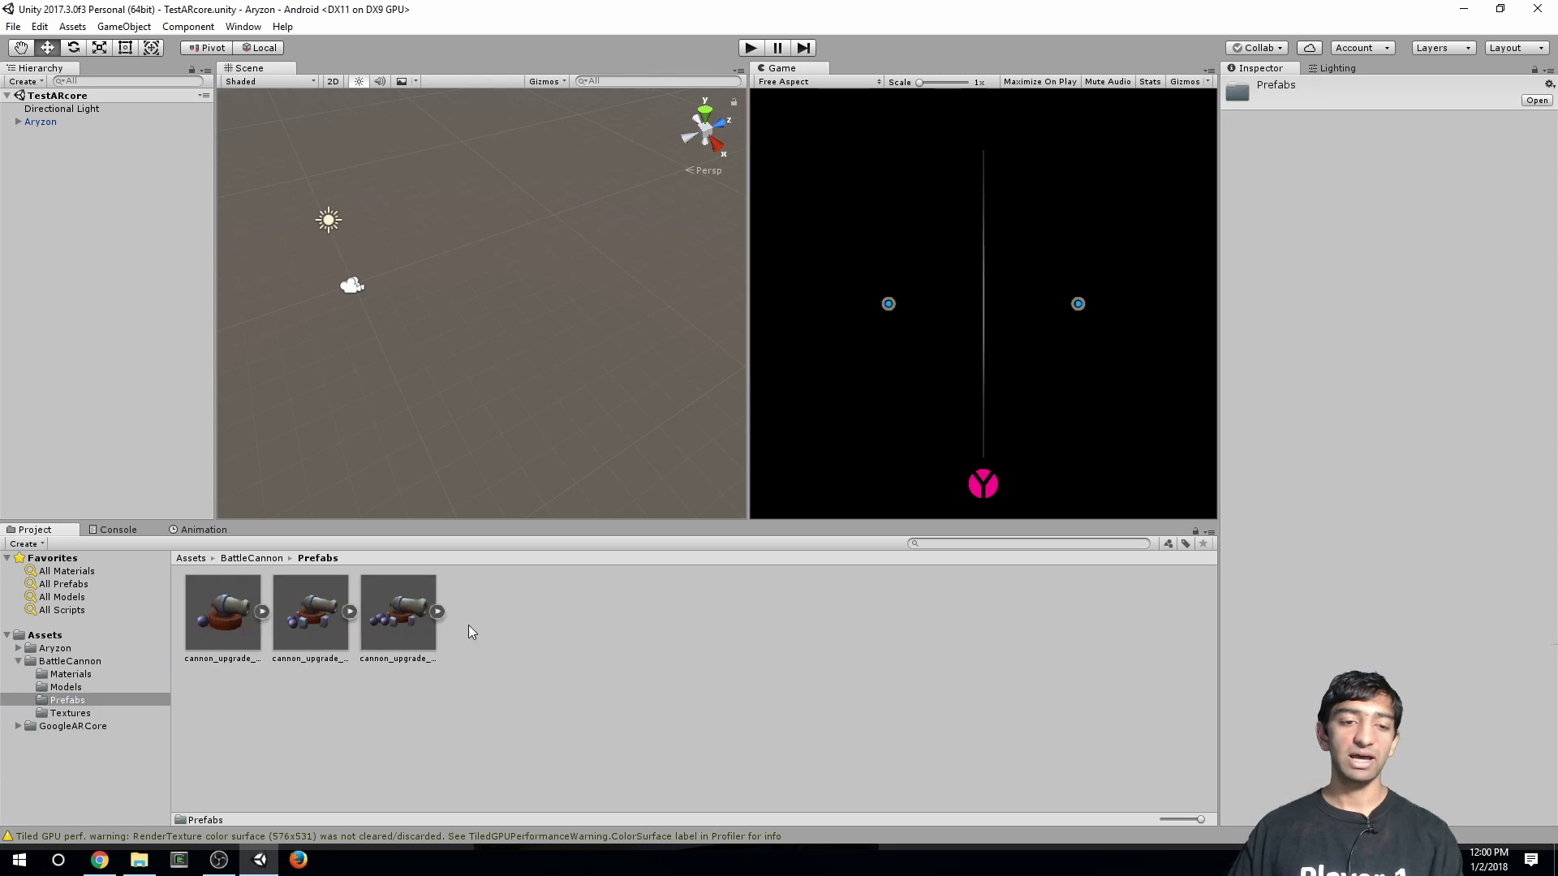
{"action": "left_click_drag", "start_coordinate": [388, 625], "coordinate": [503, 259]}
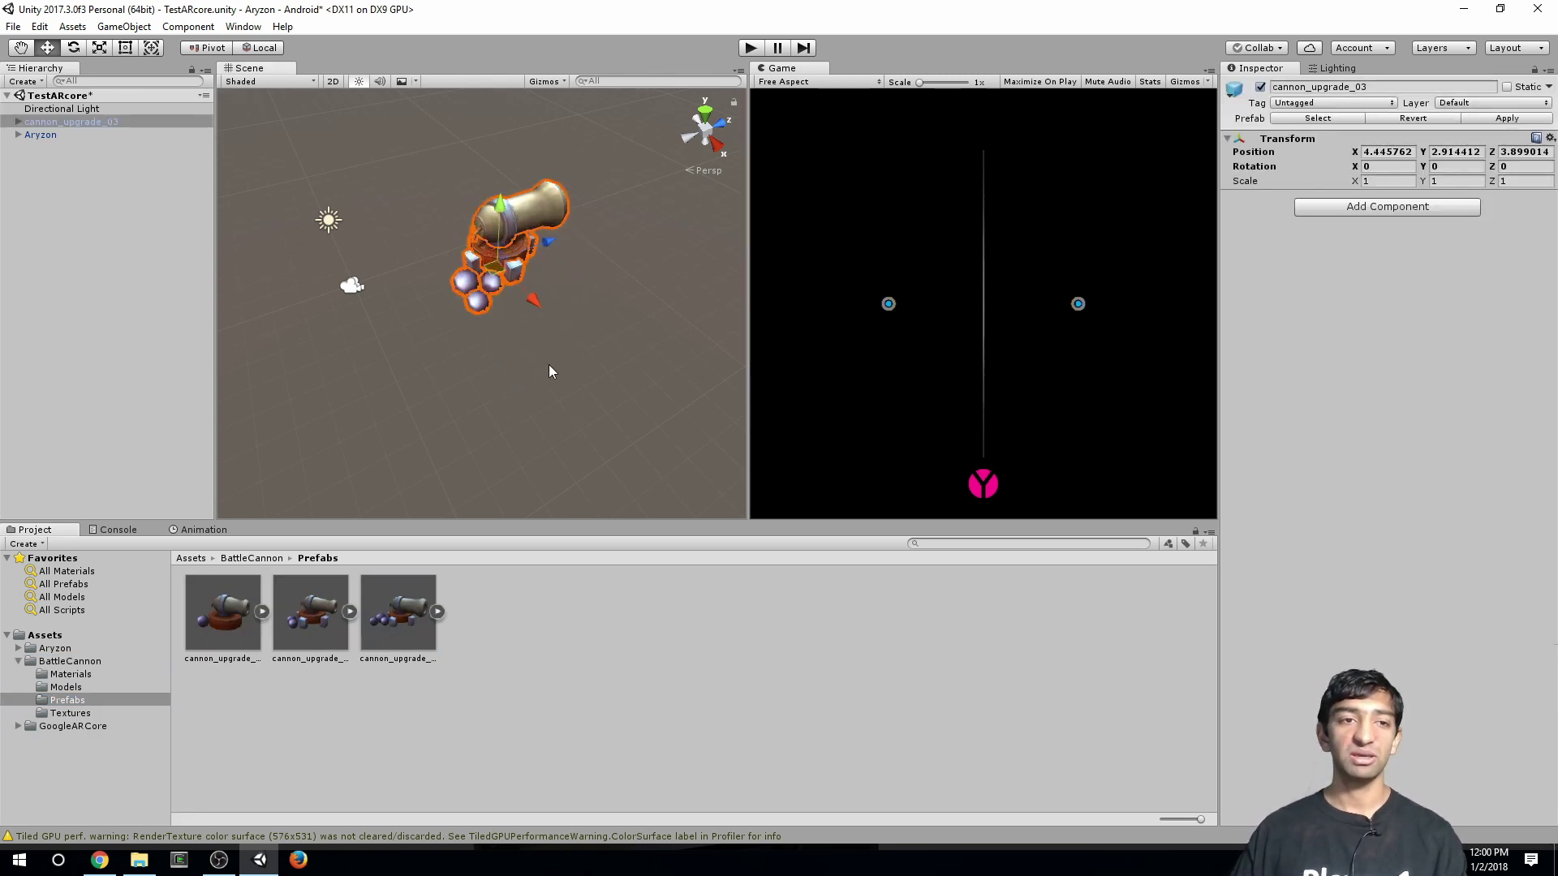
{"action": "left_click", "coordinate": [69, 122]}
{"action": "left_click", "coordinate": [17, 122]}
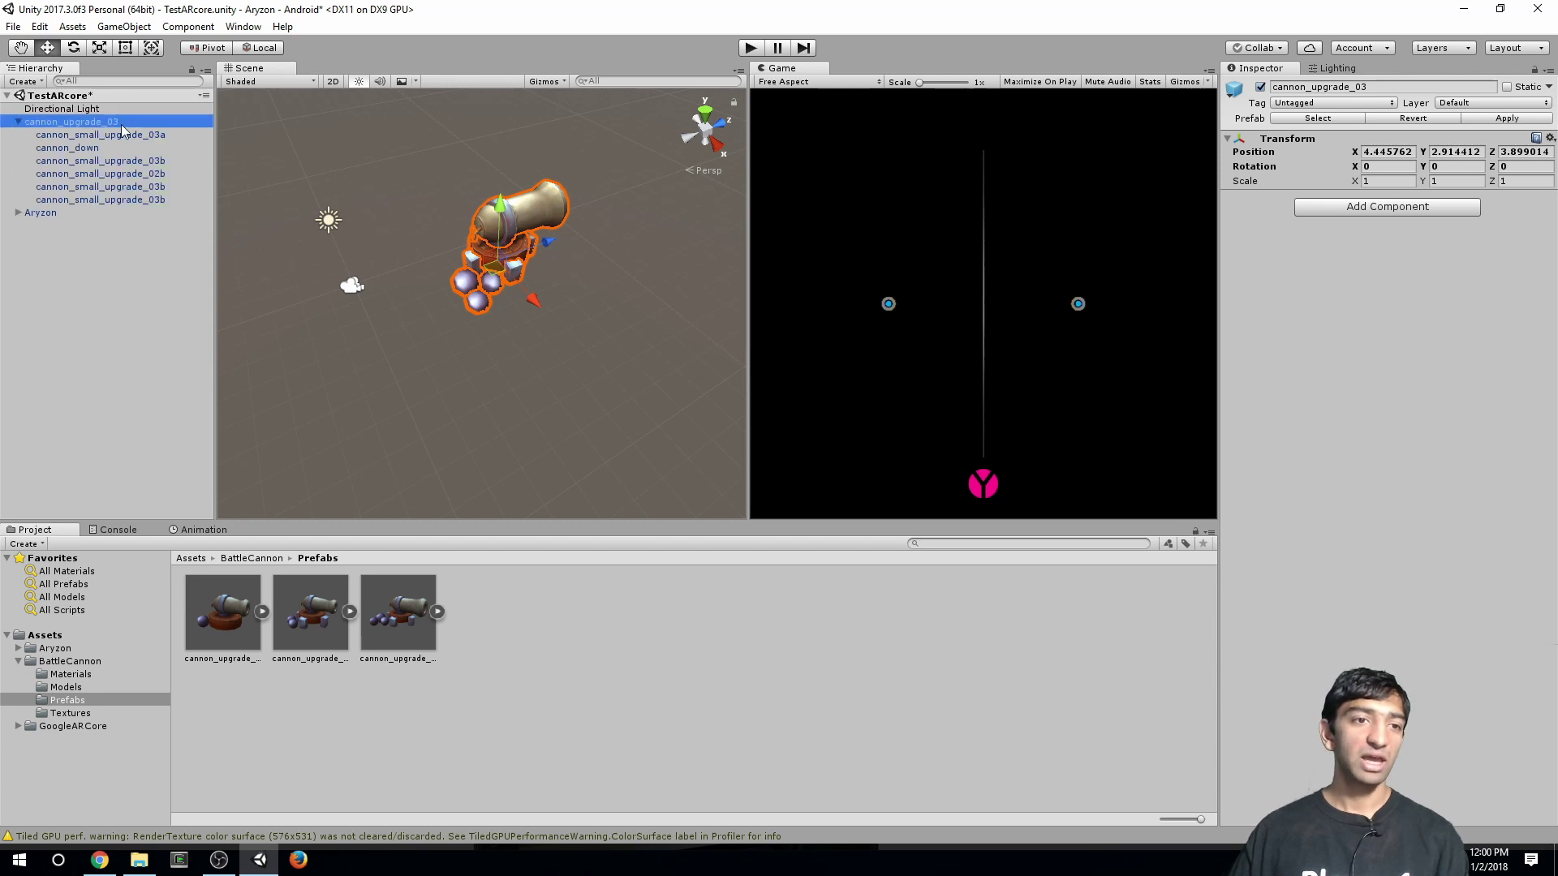